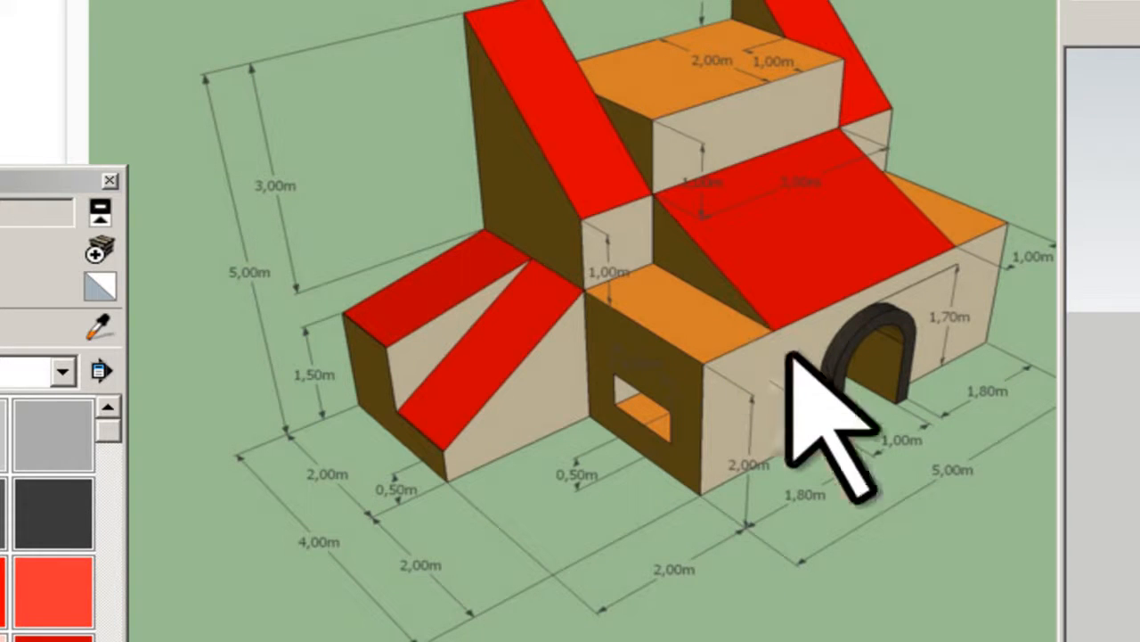
Draw the house's rectangular base from the origin, 4000 mm along the red axis by 7000 mm along the green axis
drag(1139, 0, 292, 0)
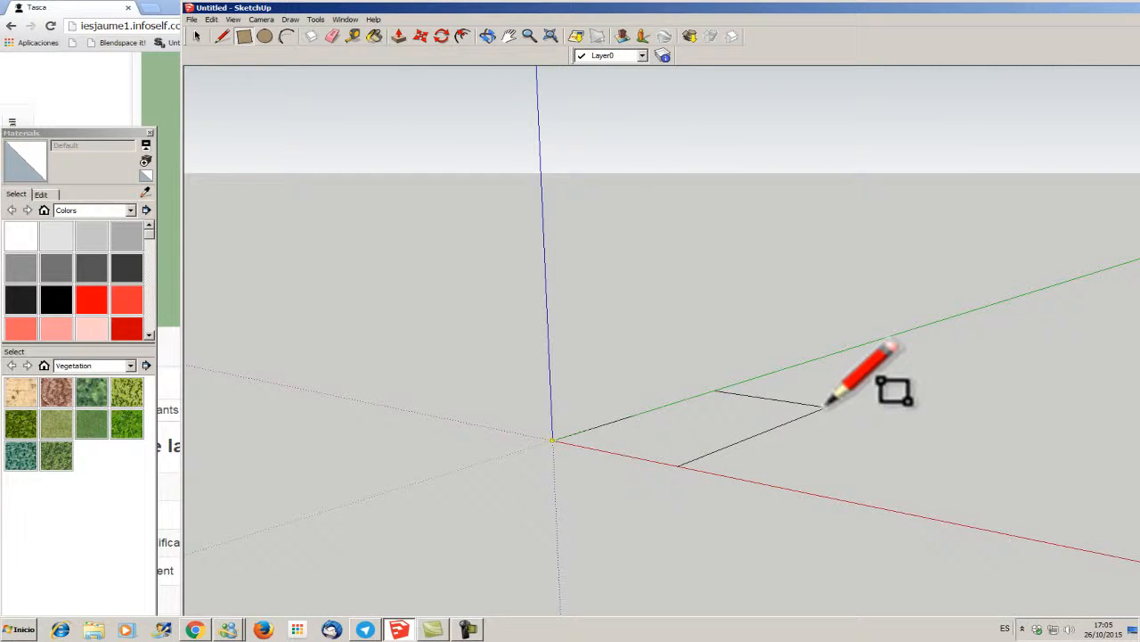
drag(1061, 10, 924, 23)
click(990, 21)
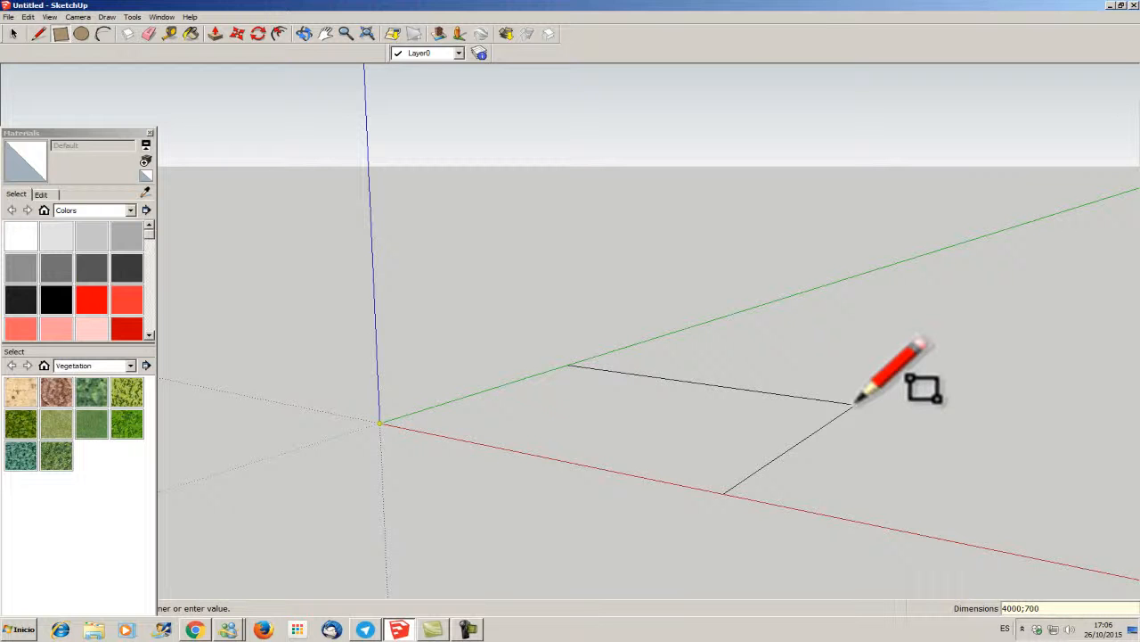
key(Return)
Mark guide points with the Tape Measure 2 m from the base's near outer corner on both adjoining edges
mouse_move(332, 3)
mouse_down()
mouse_move(484, 45)
mouse_move(1113, 331)
mouse_move(858, 291)
mouse_move(652, 280)
mouse_move(630, 266)
mouse_move(664, 294)
mouse_move(735, 269)
mouse_move(468, 41)
mouse_up()
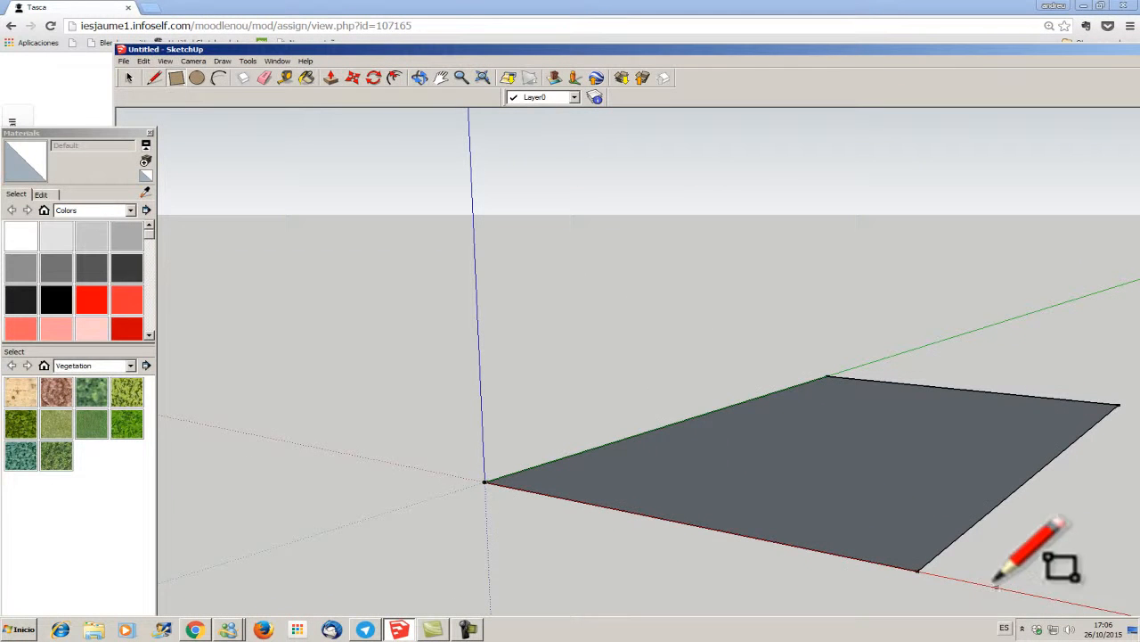
click(285, 79)
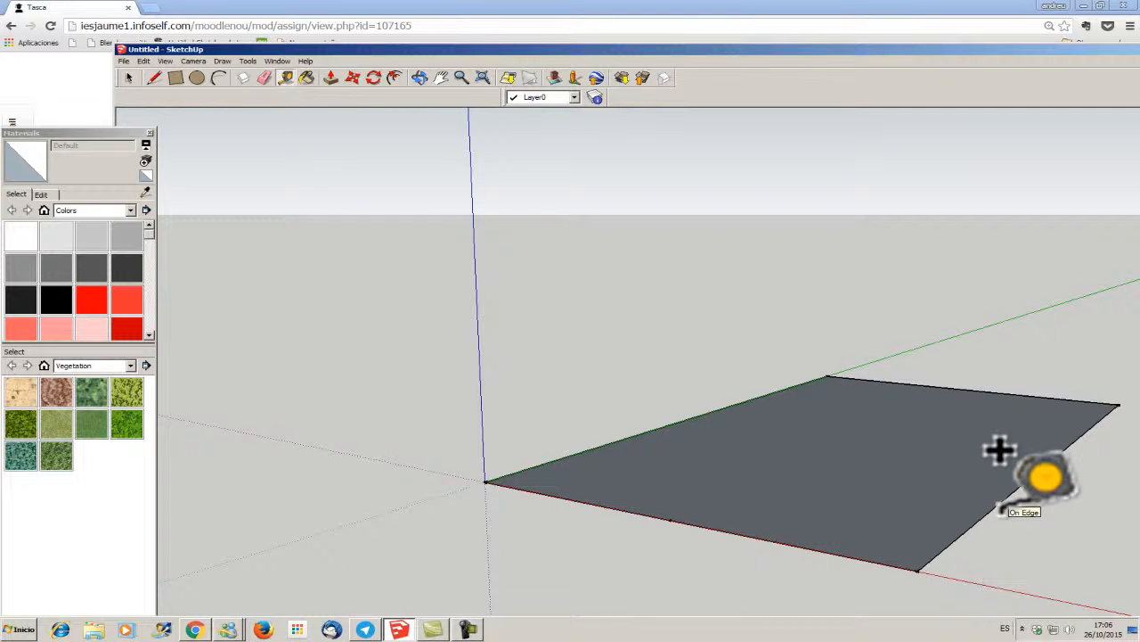
scroll(1010, 438, up, 2)
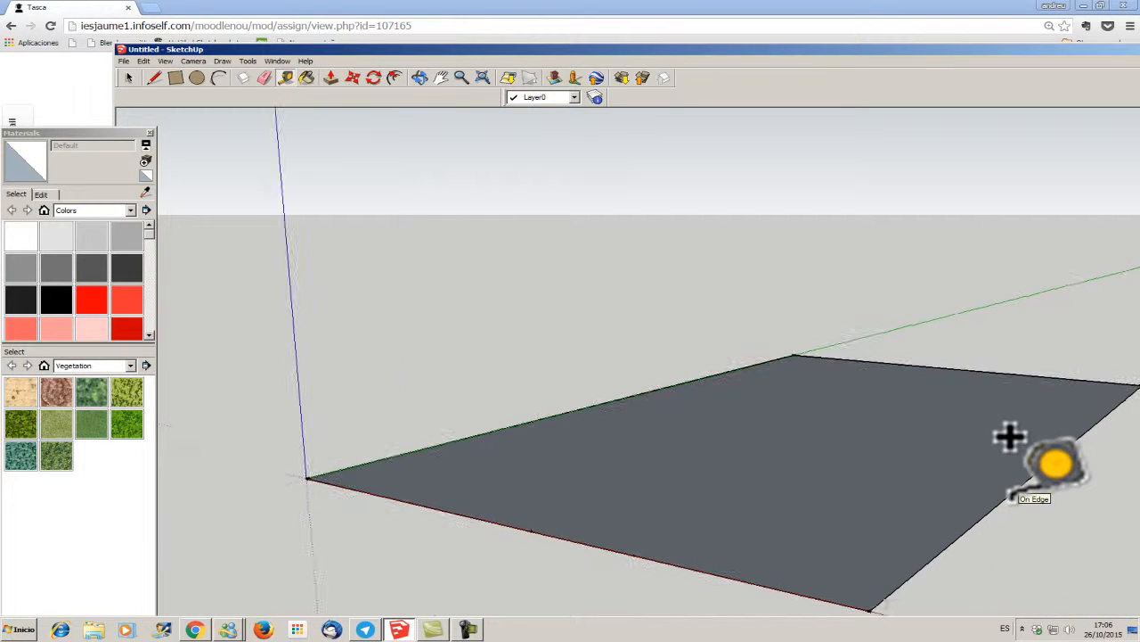
click(870, 609)
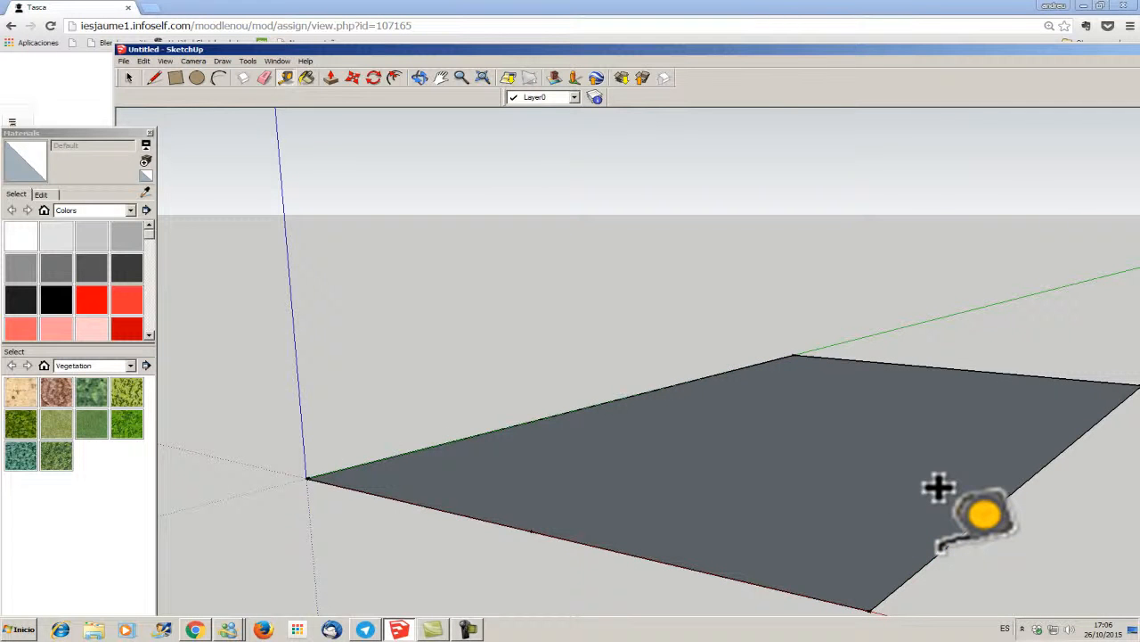
click(1001, 501)
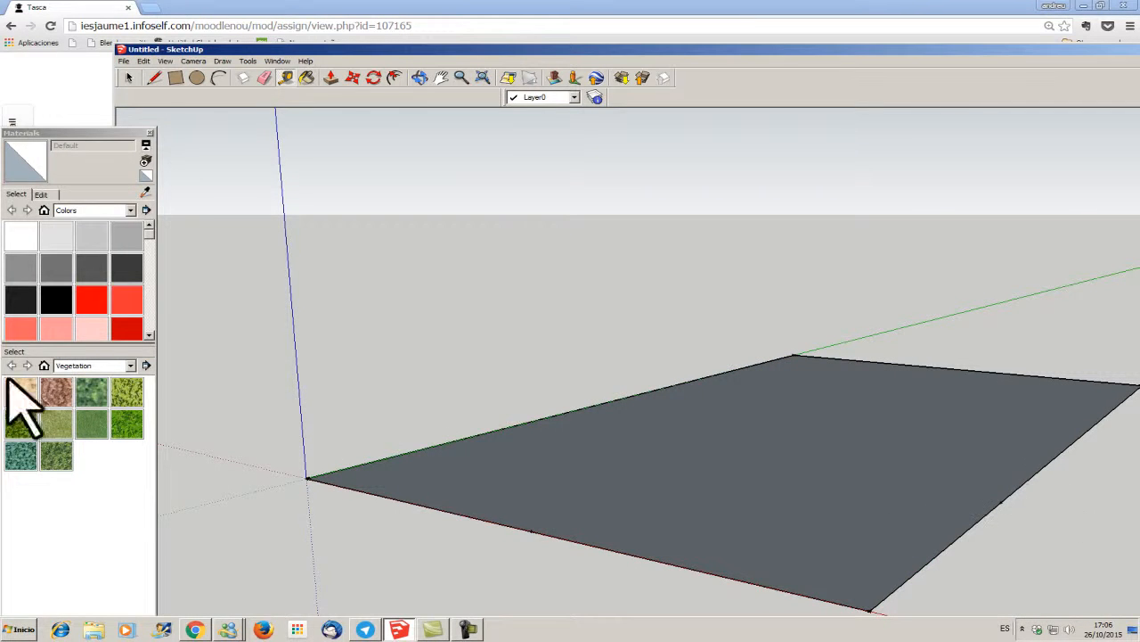
click(153, 78)
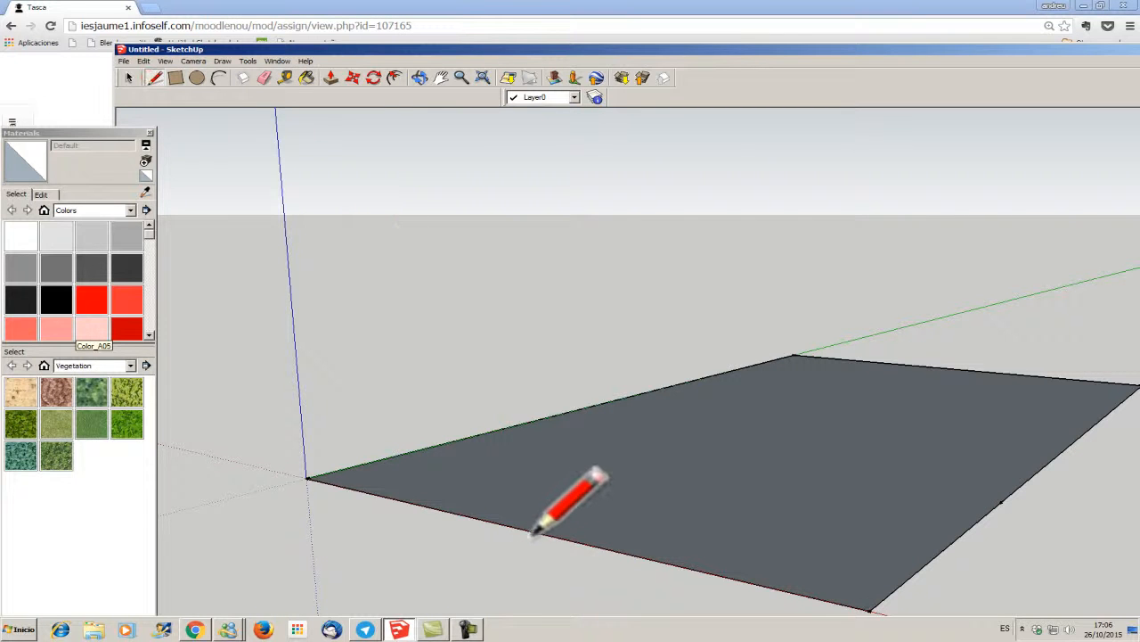
click(531, 531)
click(1002, 501)
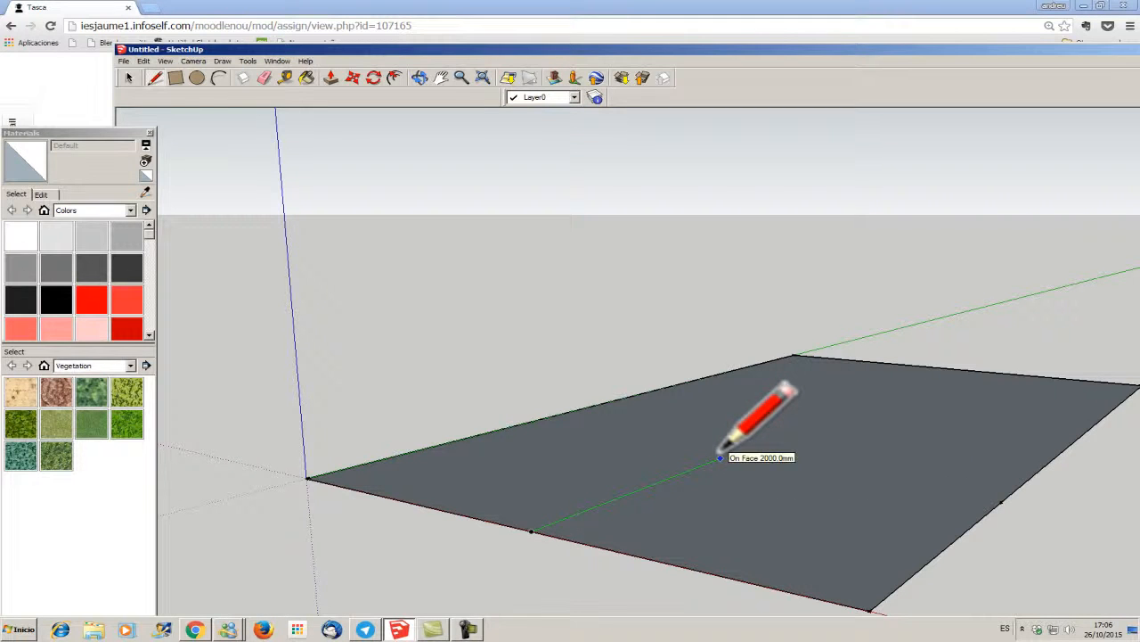
Create two crossing Tape Measure guides across the base, each starting from a marked edge point and parallel to an axis
click(286, 79)
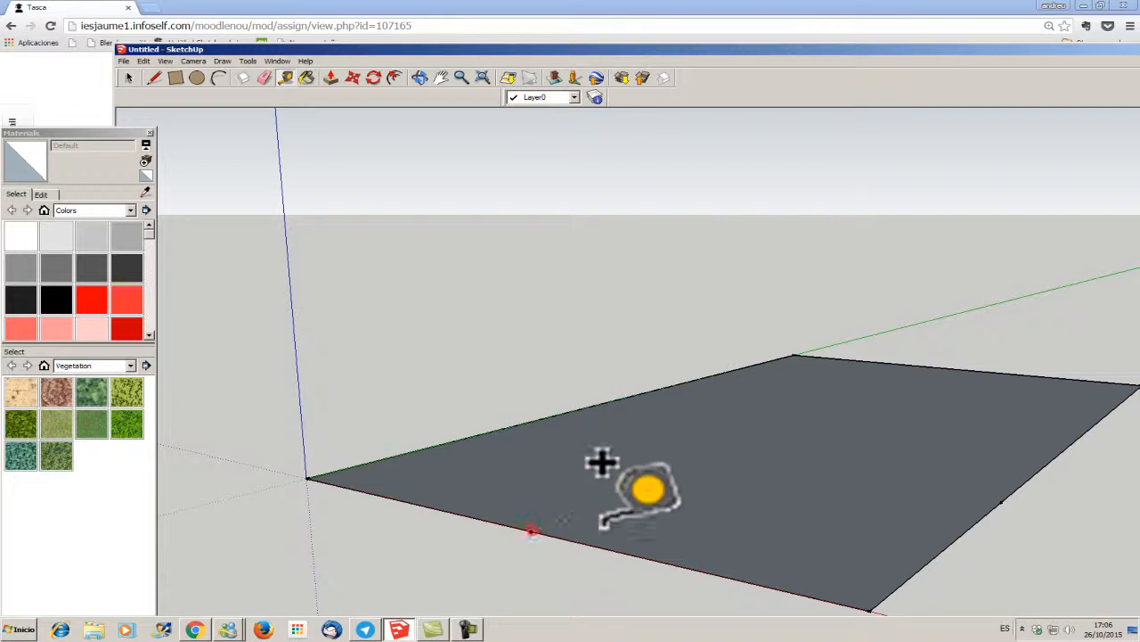
click(886, 393)
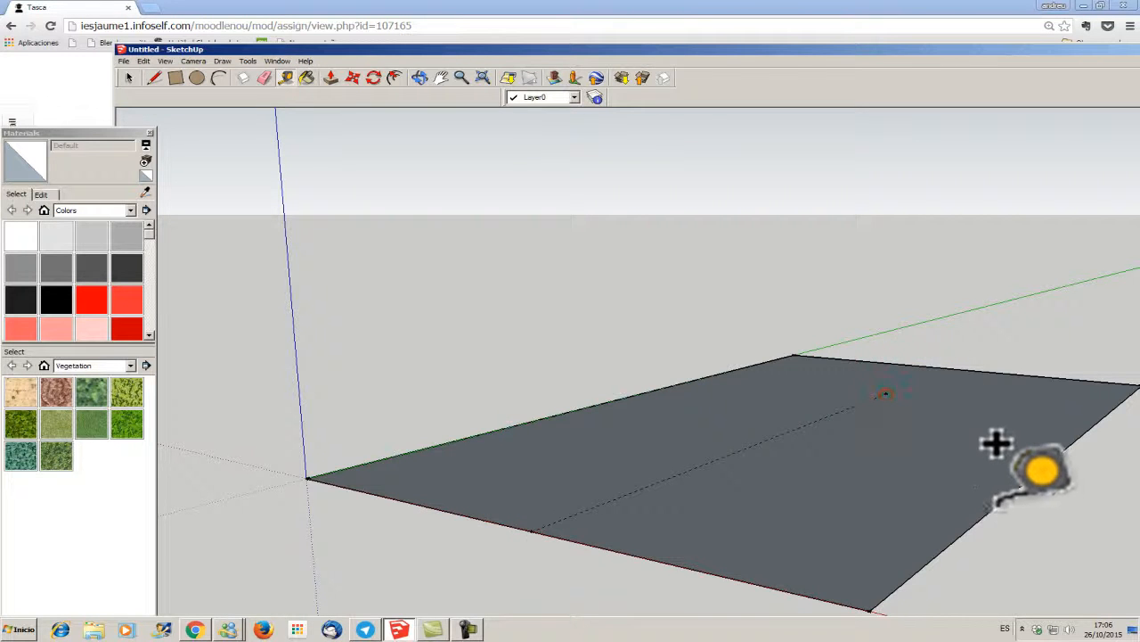
click(999, 503)
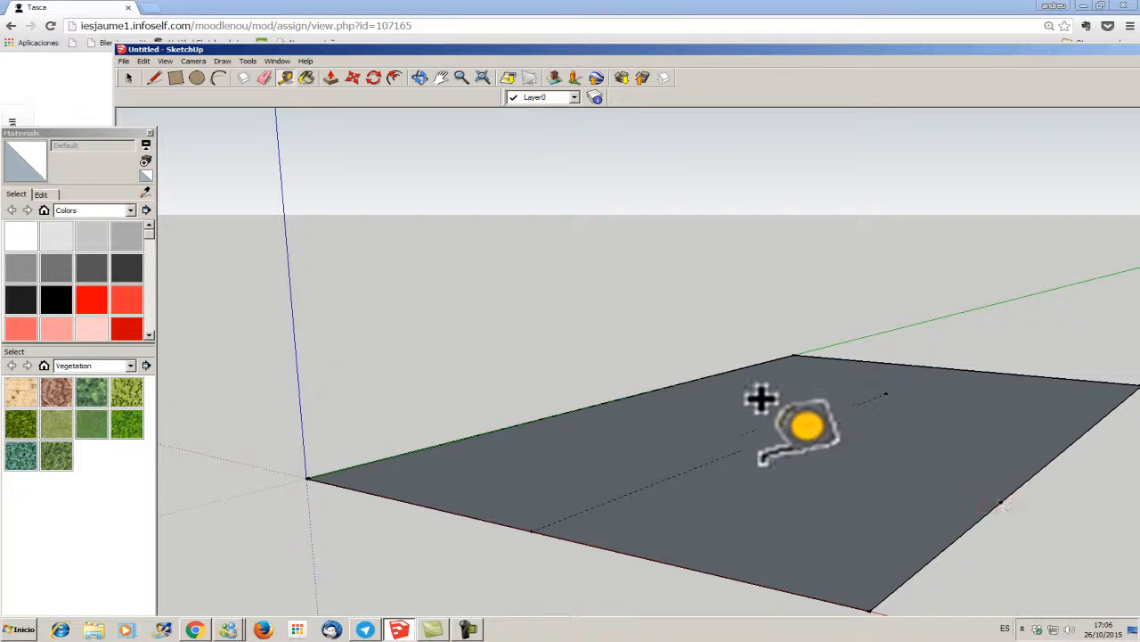
click(684, 452)
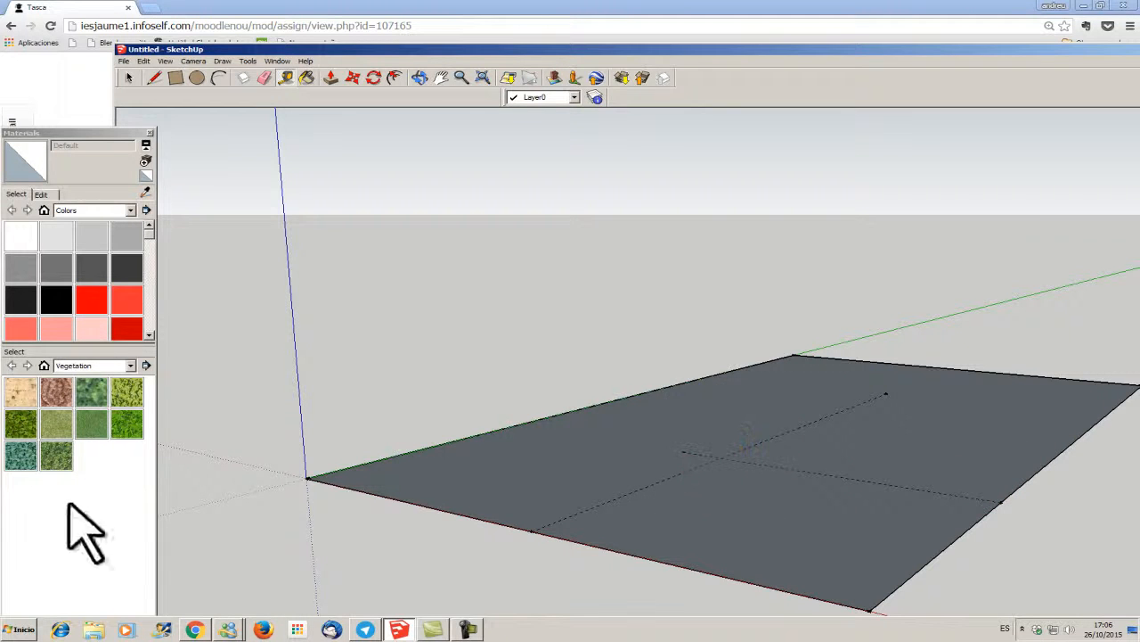
Draw two lines along the guides, from one edge mark to their crossing and on to the other mark, separating the corner square
click(531, 531)
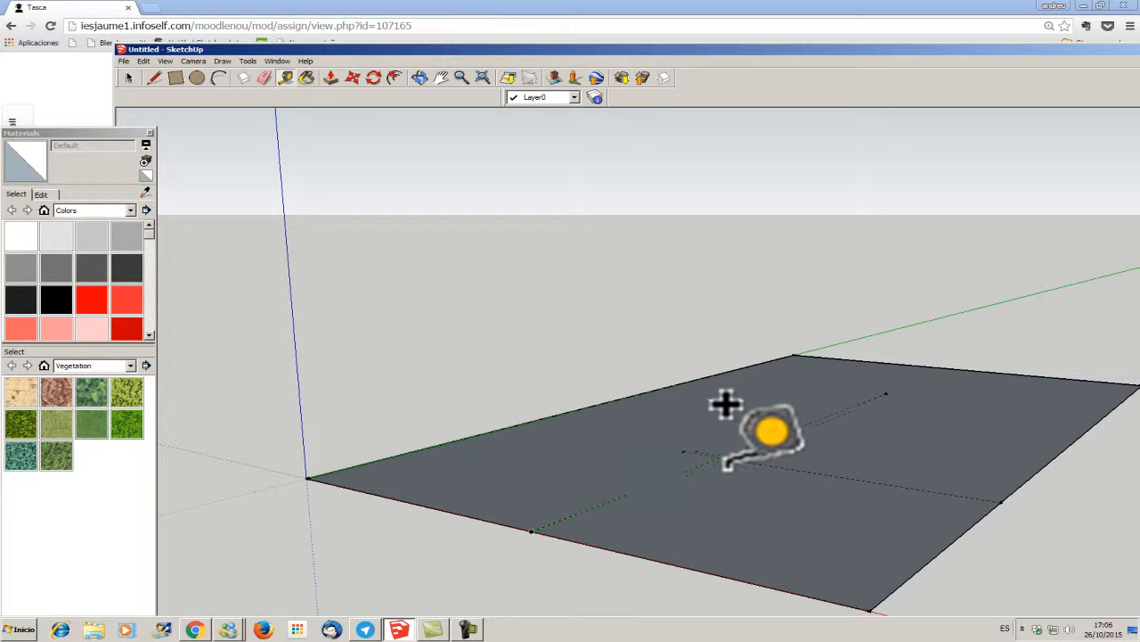
click(154, 78)
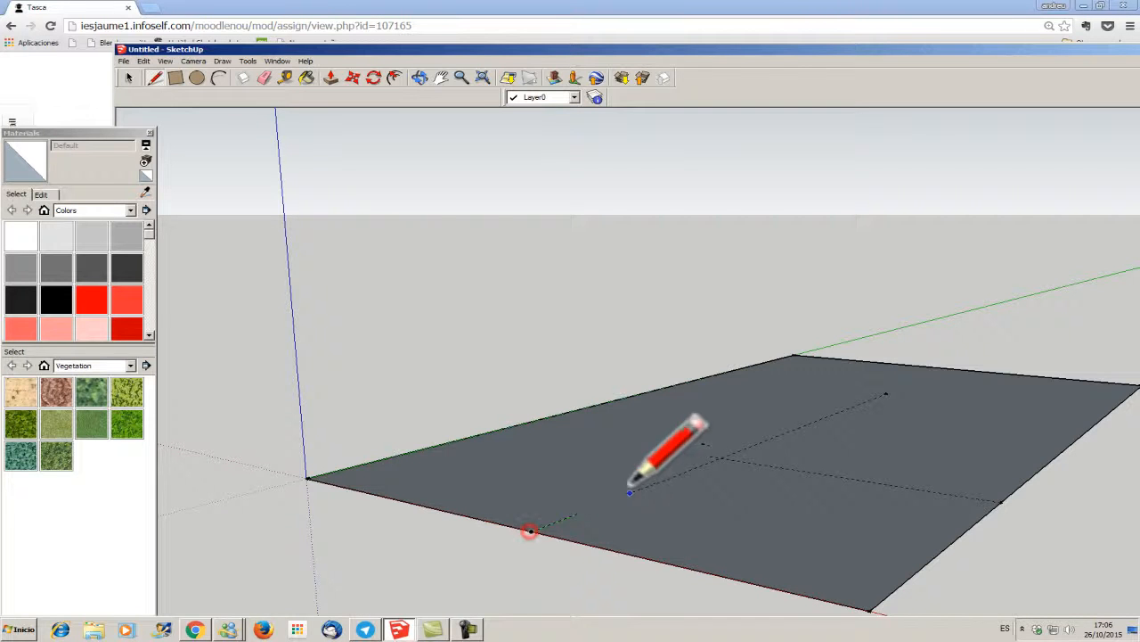
click(721, 459)
click(998, 500)
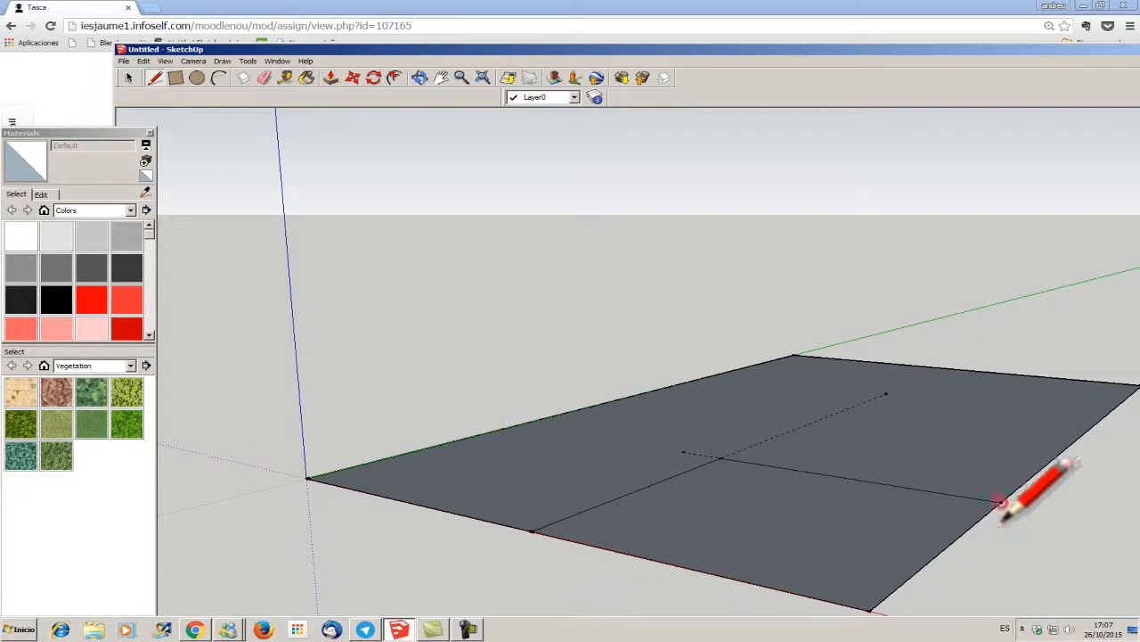
Delete the separated corner face, its two outer edges and the inner guides to leave an L-shaped base
click(131, 77)
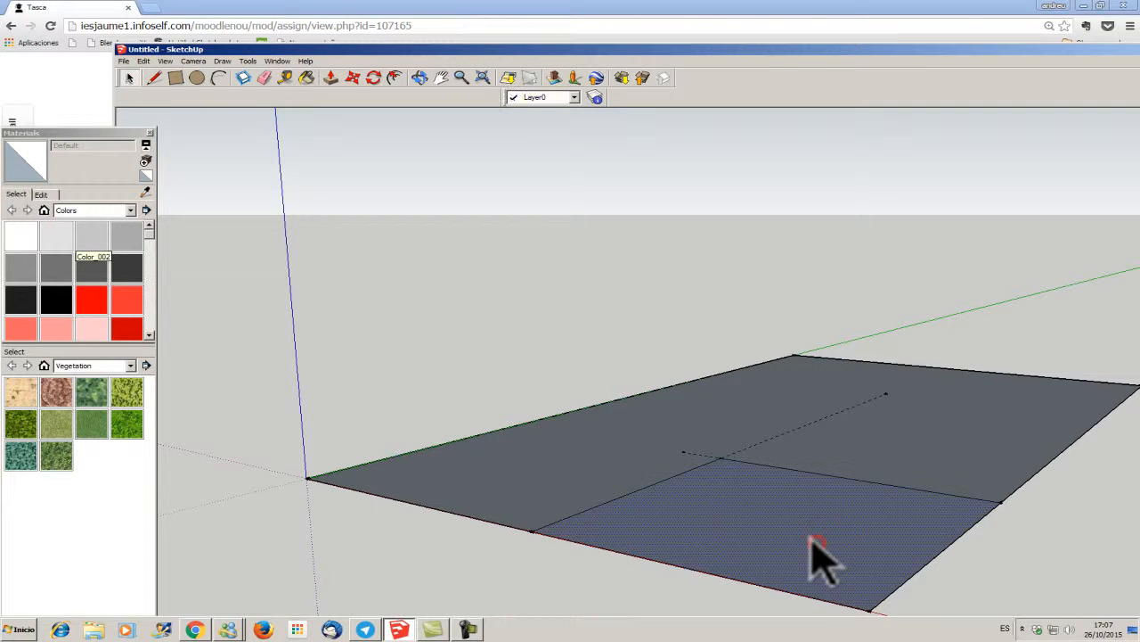
key(Delete)
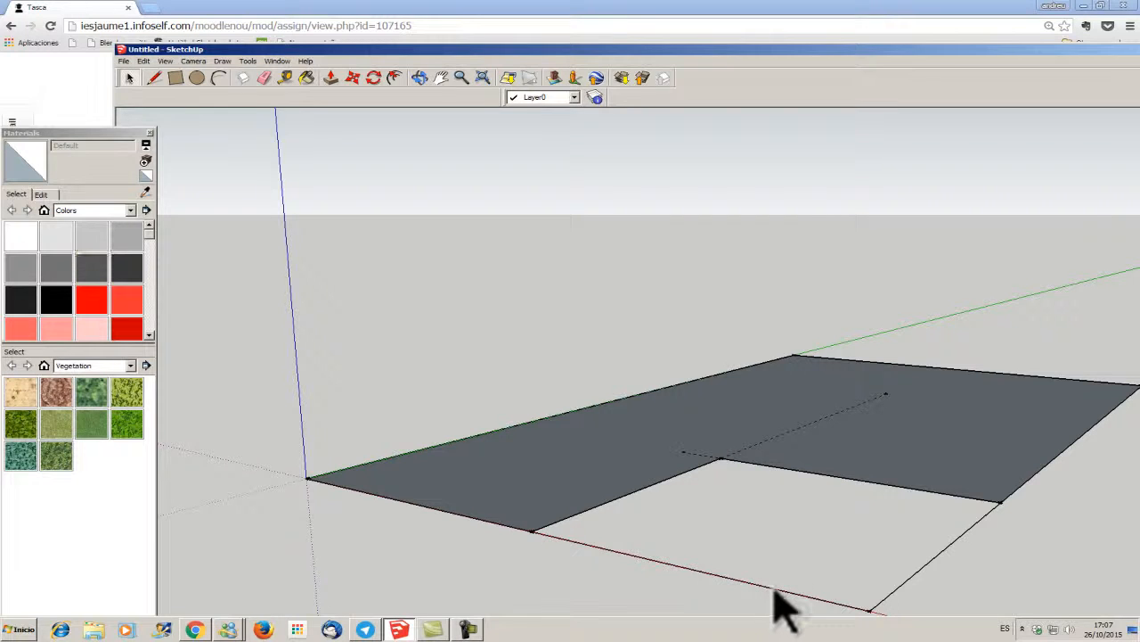
key(Delete)
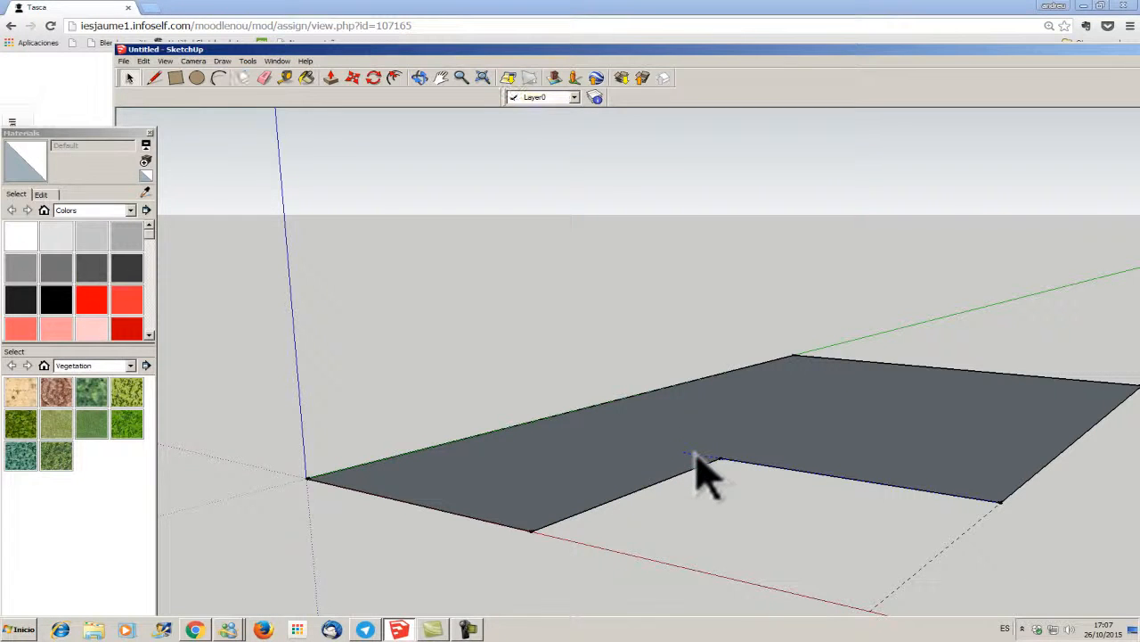
Divide the L-shaped base with a line from its inner corner to the far edge, parallel to the green axis
mouse_move(446, 55)
mouse_down()
mouse_move(954, 419)
mouse_move(705, 273)
mouse_move(693, 202)
mouse_move(745, 284)
mouse_move(733, 229)
mouse_move(451, 30)
mouse_move(427, 47)
mouse_move(772, 394)
mouse_move(494, 152)
mouse_up()
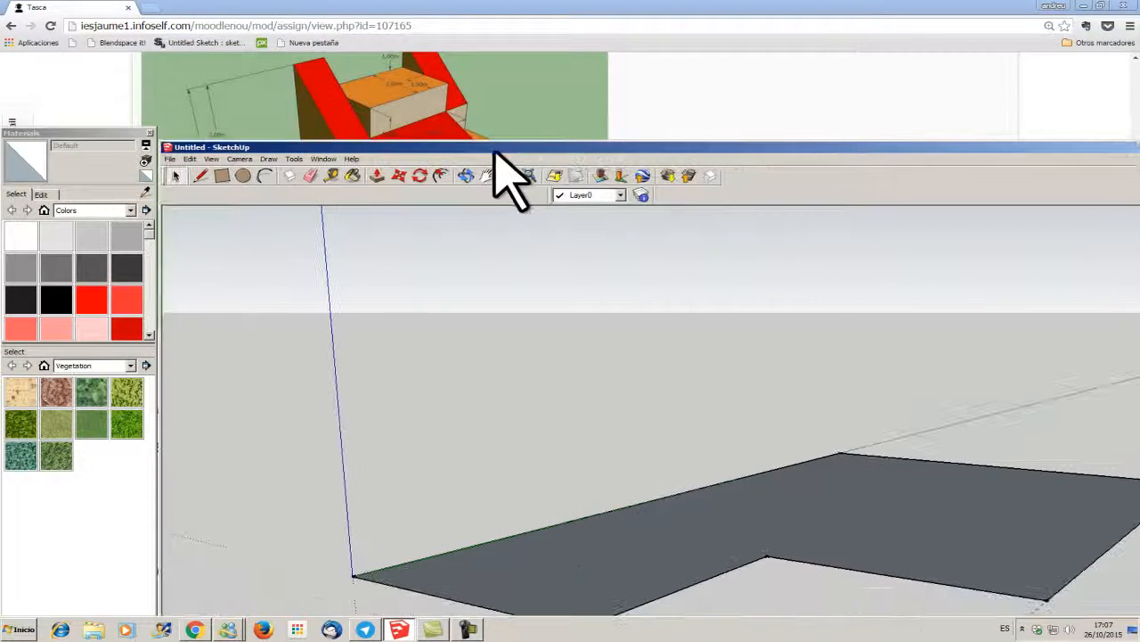
drag(405, 149, 335, 109)
drag(122, 133, 56, 206)
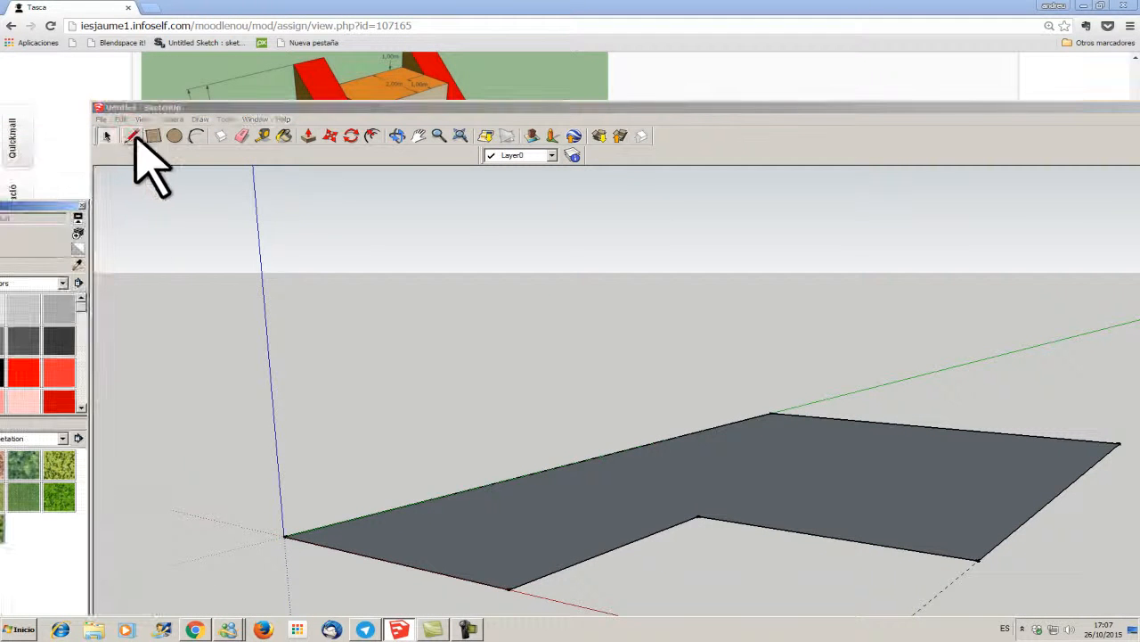
click(133, 135)
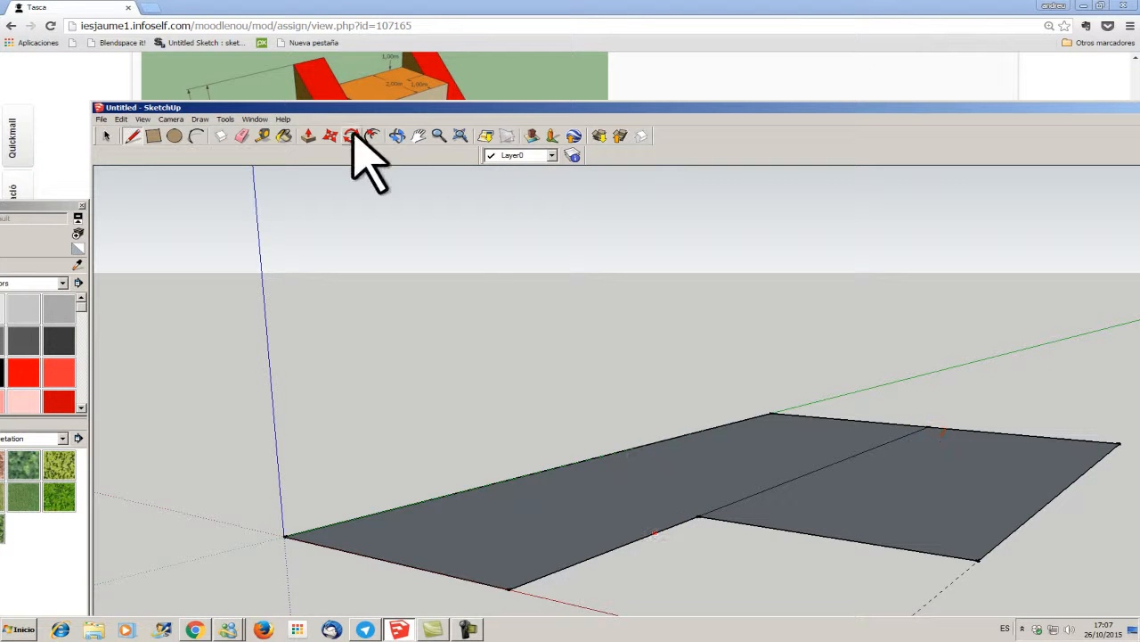
Push/Pull the front section of the divided base up to the reference drawing's 2 m wall height
click(310, 136)
drag(840, 503, 873, 515)
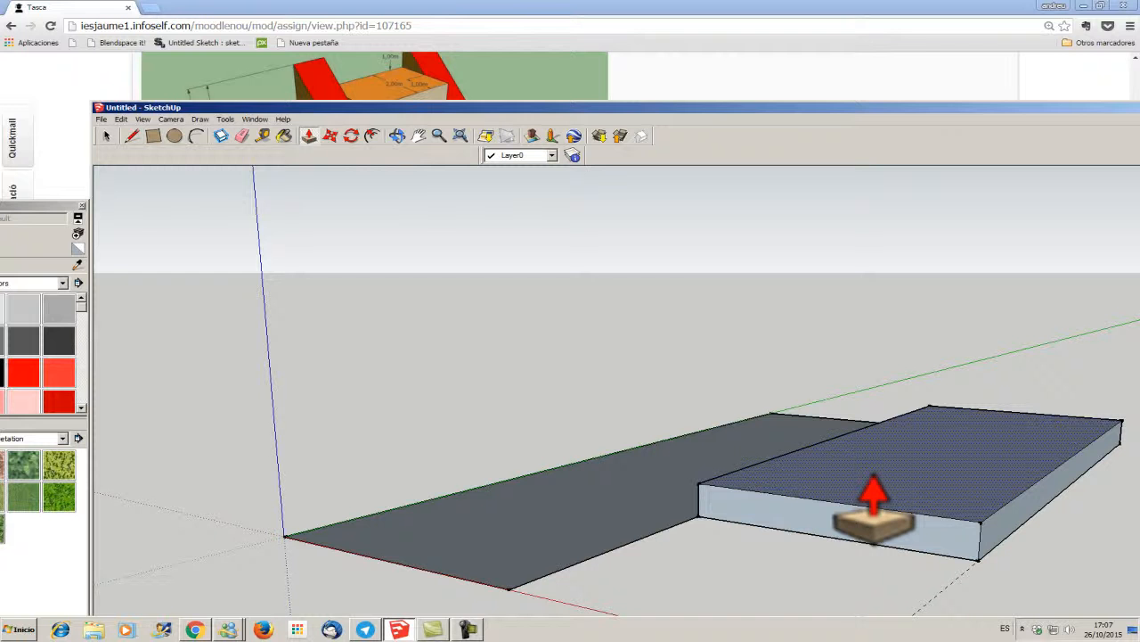
key(Return)
Draw the sloped side wall with a short vertical edge at the base's front corner and a line up to the block's top corner
mouse_move(707, 107)
mouse_down()
mouse_move(739, 543)
mouse_move(725, 369)
mouse_move(462, 184)
mouse_move(529, 337)
mouse_move(503, 296)
mouse_move(548, 217)
mouse_move(611, 229)
mouse_move(420, 273)
mouse_move(428, 267)
mouse_move(450, 314)
mouse_move(739, 267)
mouse_move(814, 280)
mouse_move(639, 262)
mouse_move(682, 387)
mouse_move(713, 115)
mouse_up()
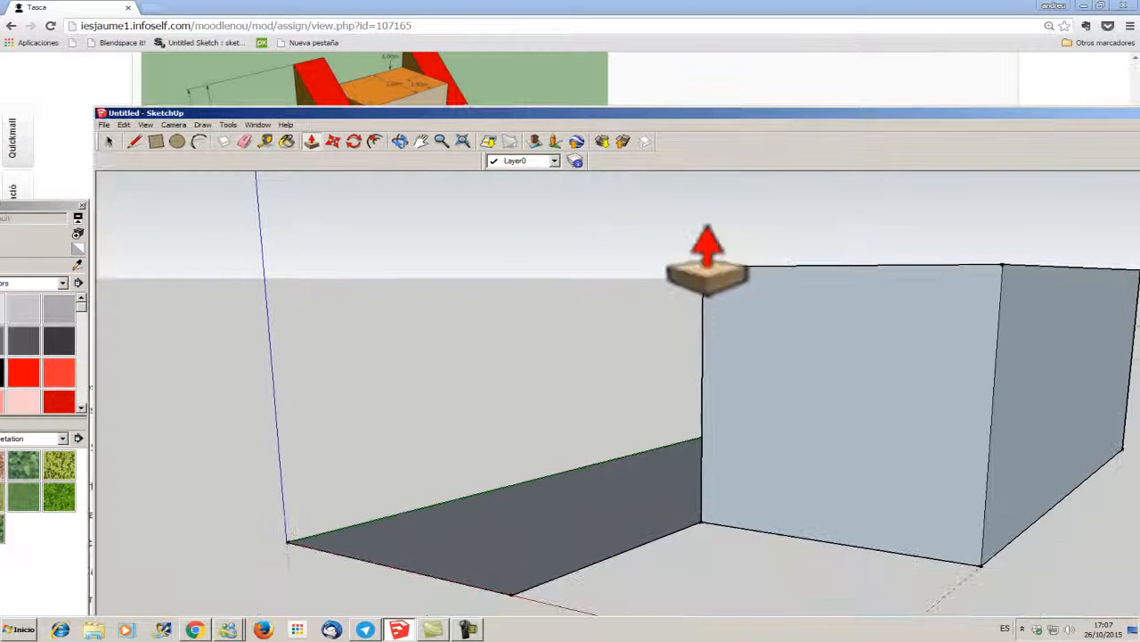
click(134, 142)
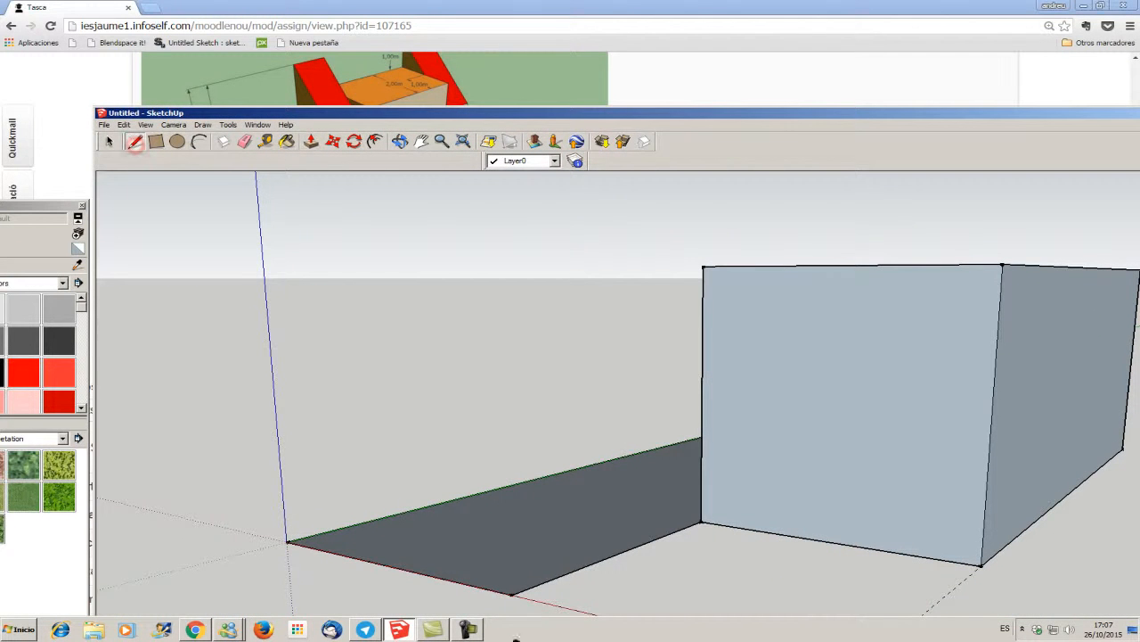
click(511, 592)
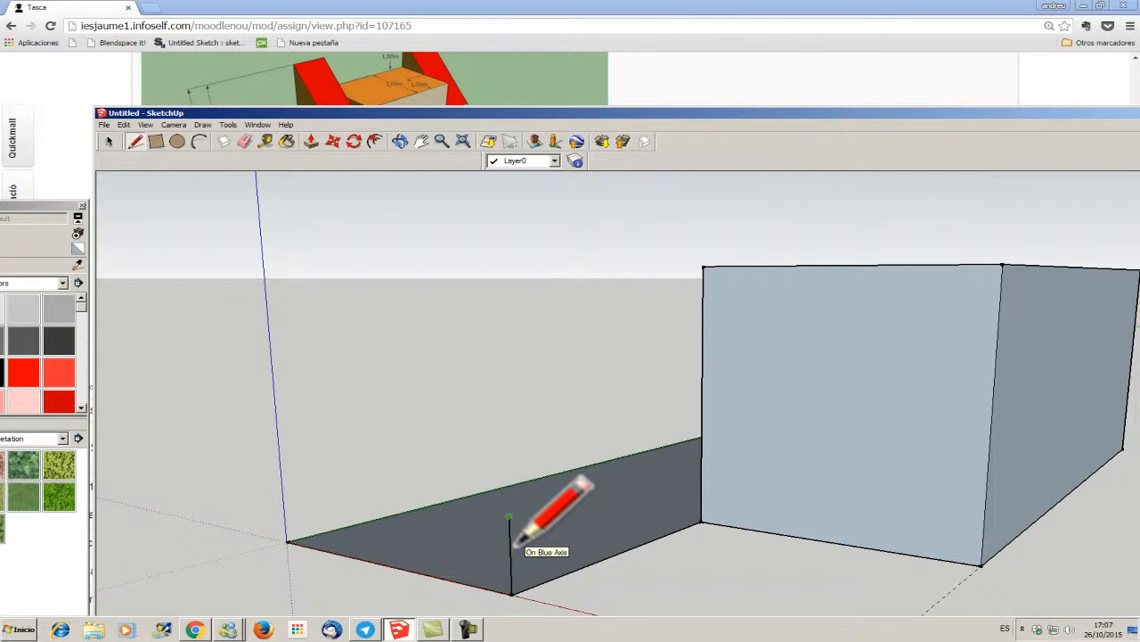
click(514, 535)
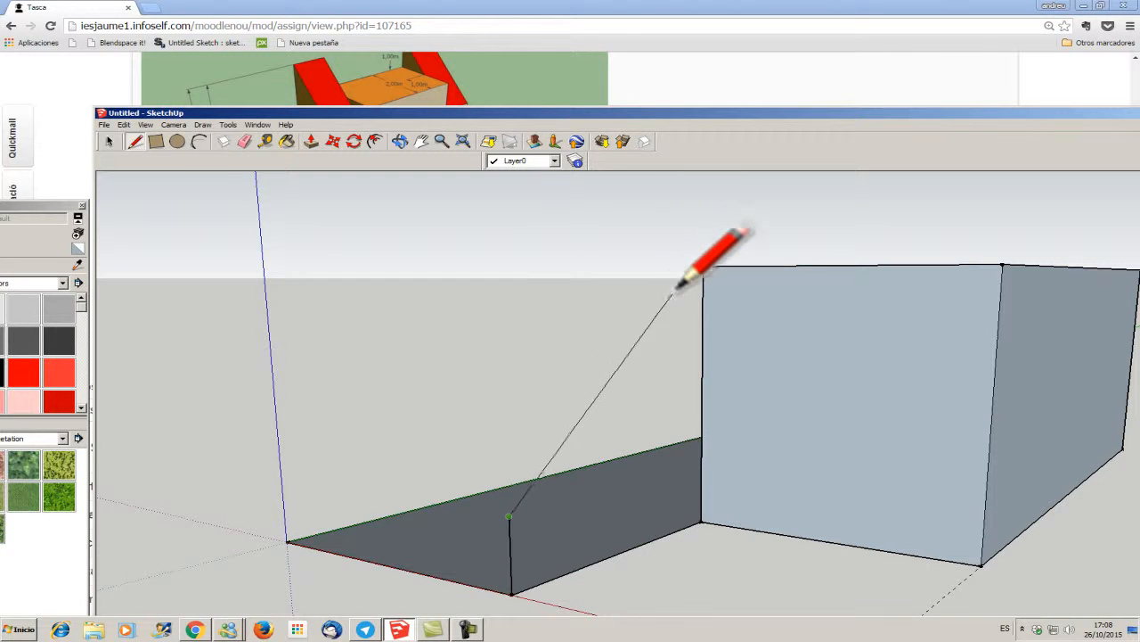
click(703, 267)
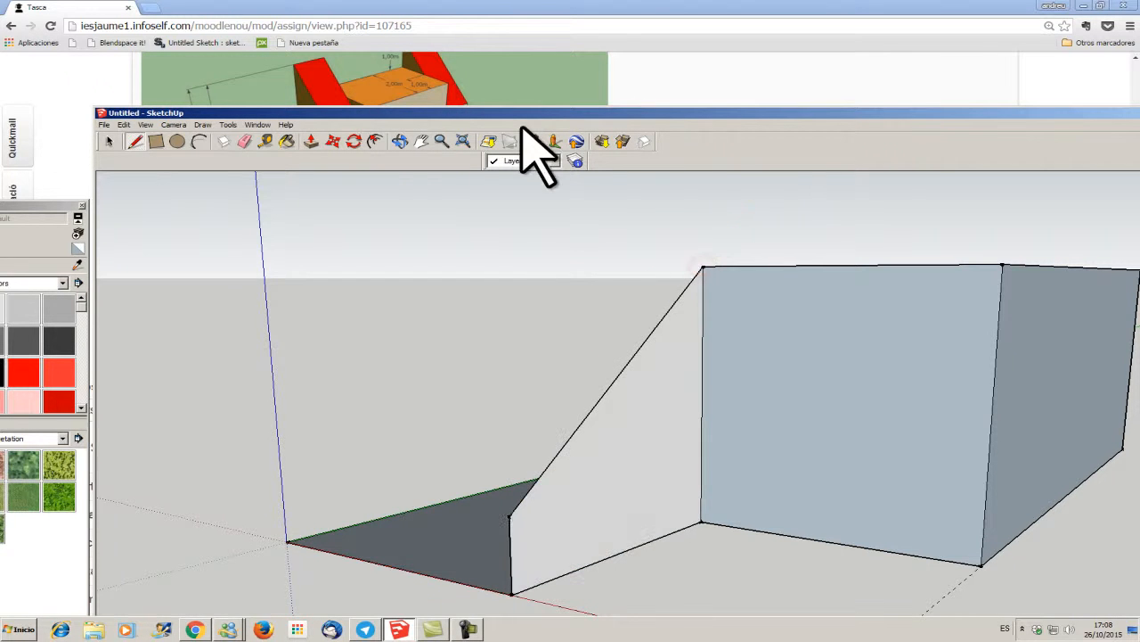
Uncover the reference drawing and add Tape Measure guides parallel to the red axis from the lower and upper ends of the wall's slope
mouse_move(509, 114)
mouse_down()
mouse_move(743, 400)
mouse_move(705, 306)
mouse_move(722, 262)
mouse_move(831, 144)
mouse_move(802, 115)
mouse_move(823, 108)
mouse_up()
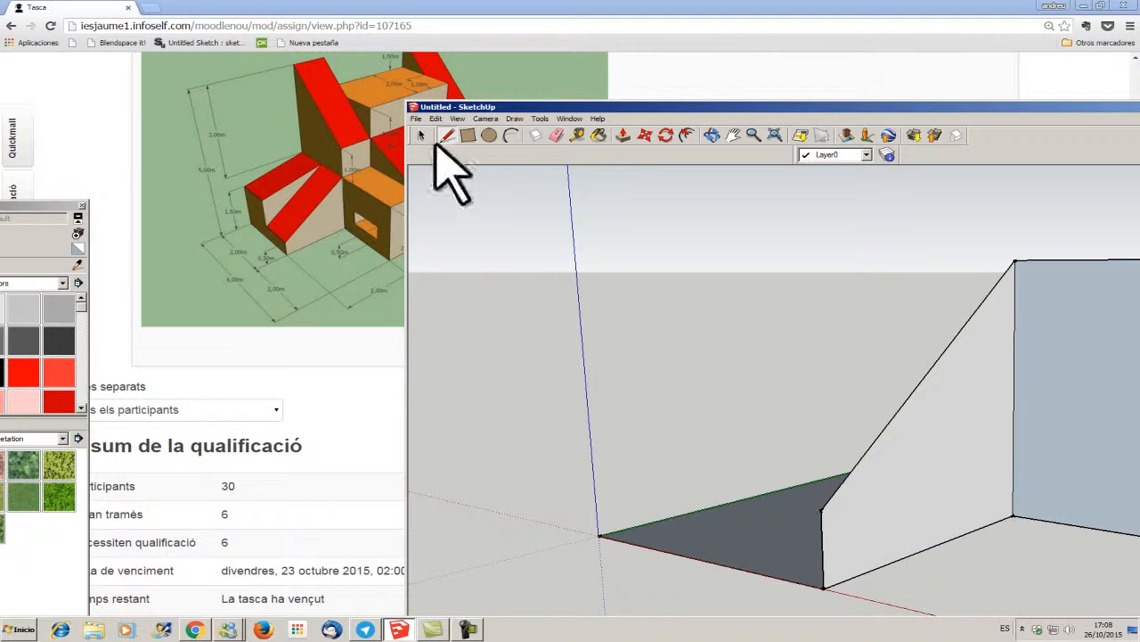
click(579, 137)
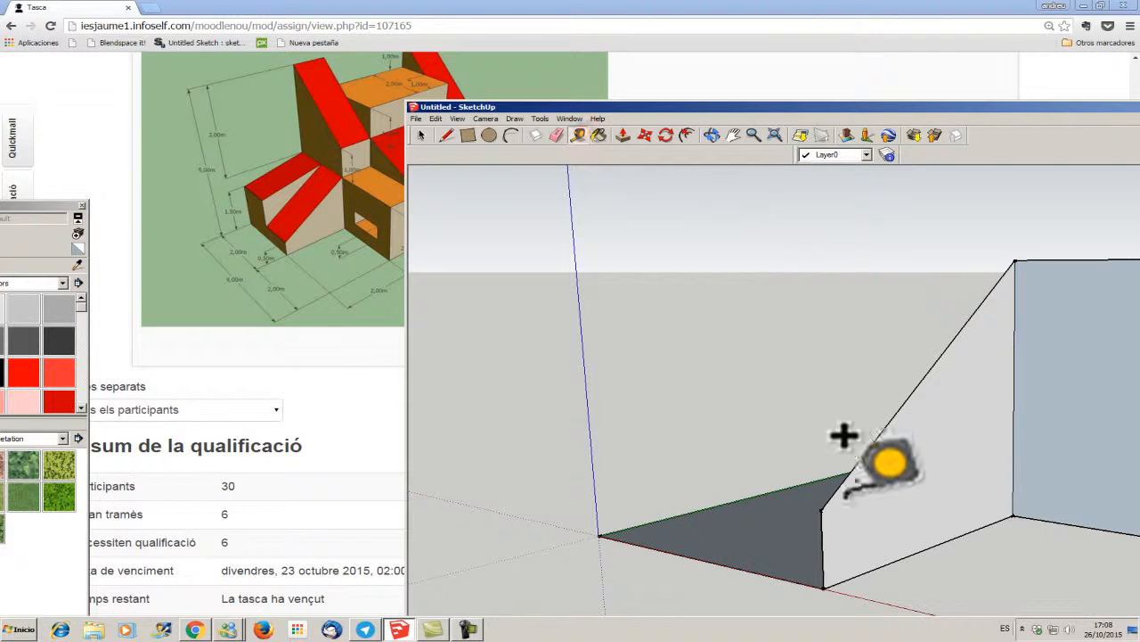
click(821, 510)
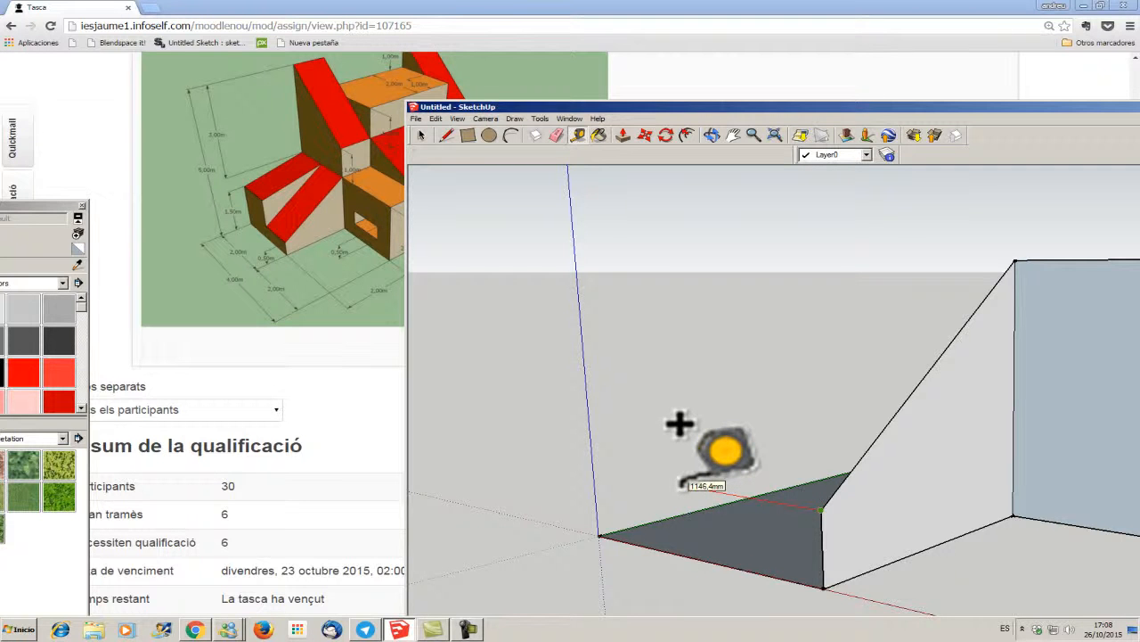
click(697, 488)
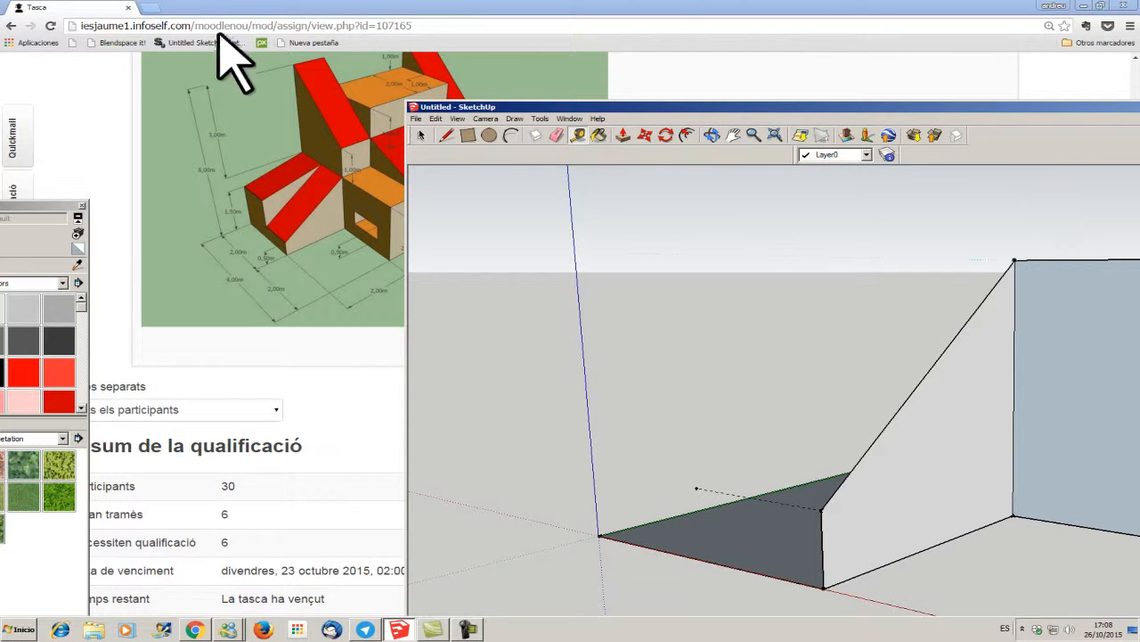
click(1015, 257)
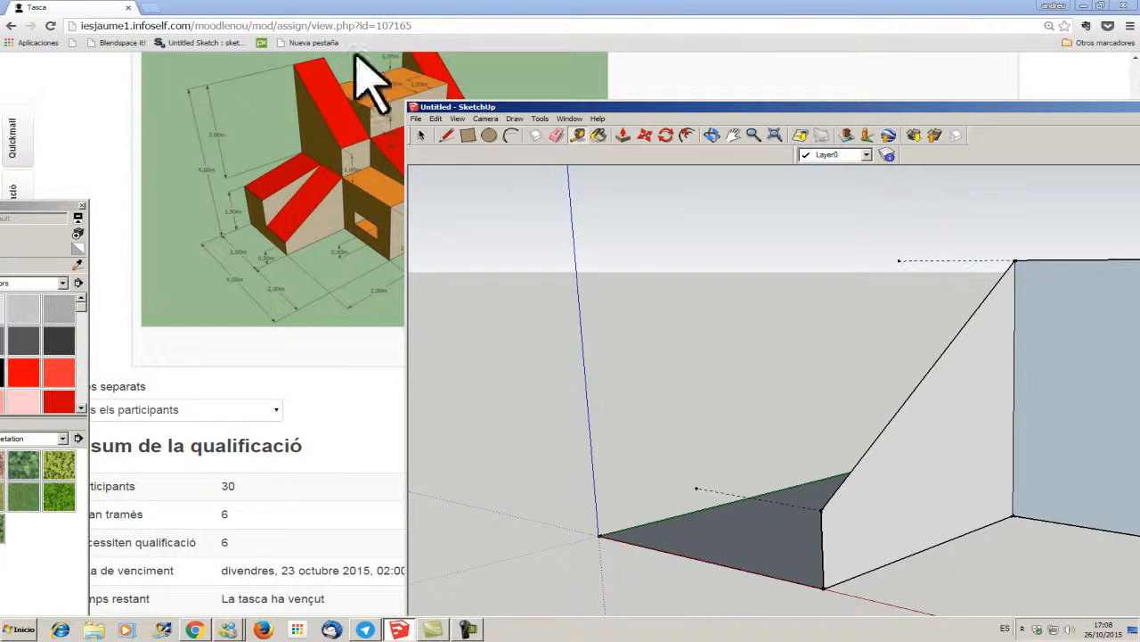
Push/Pull the sloped side wall along the red axis out to the ends of the two guides
click(447, 134)
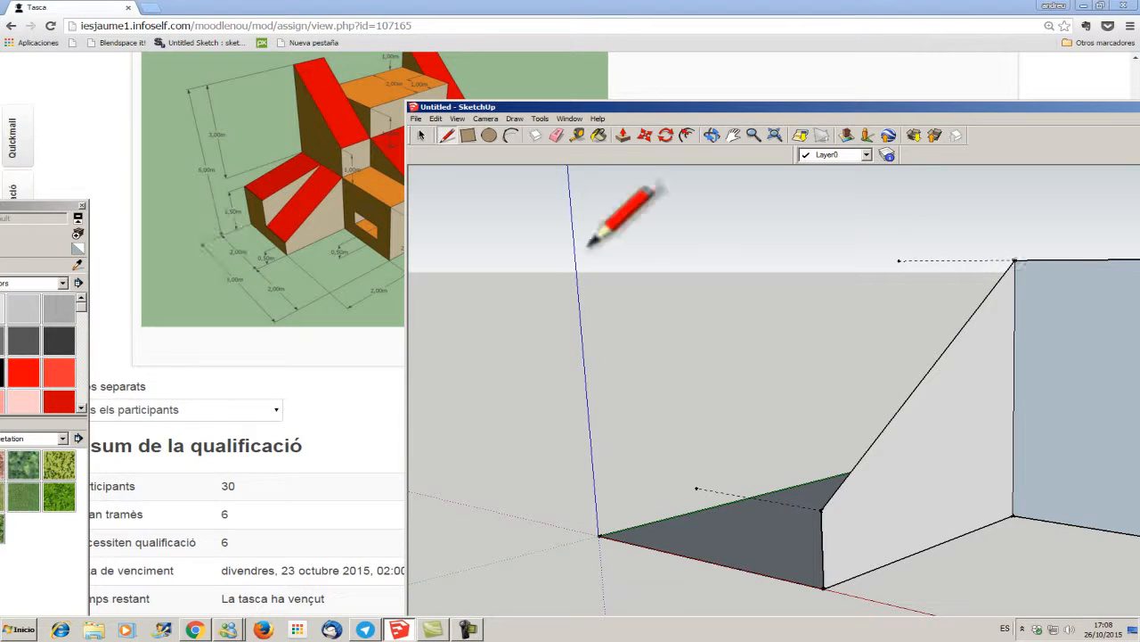
click(622, 135)
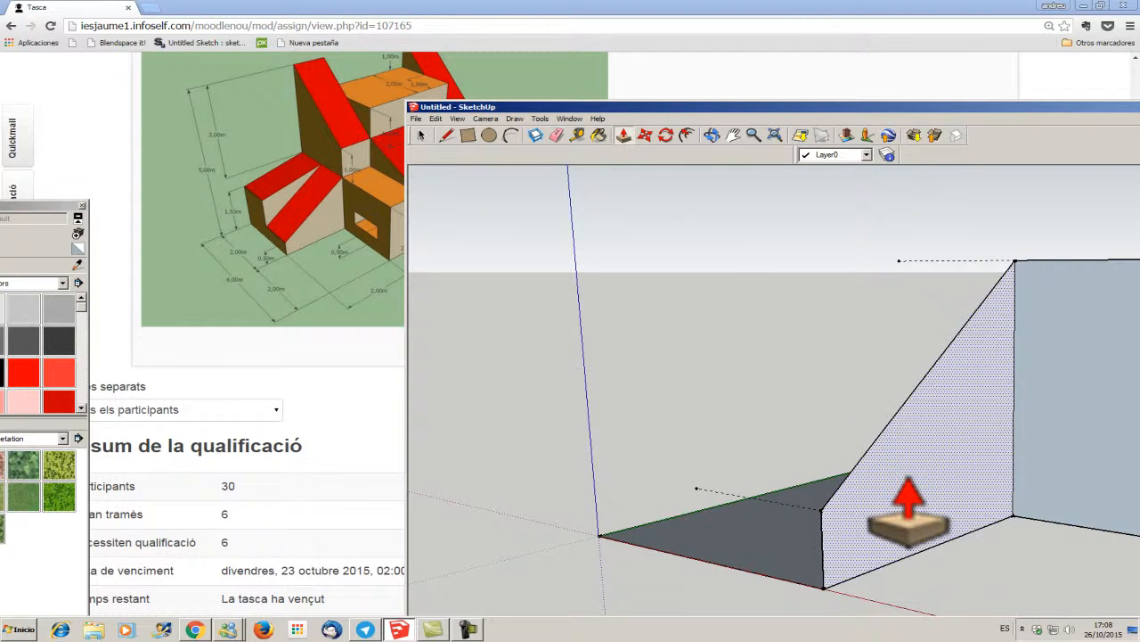
drag(906, 473, 870, 468)
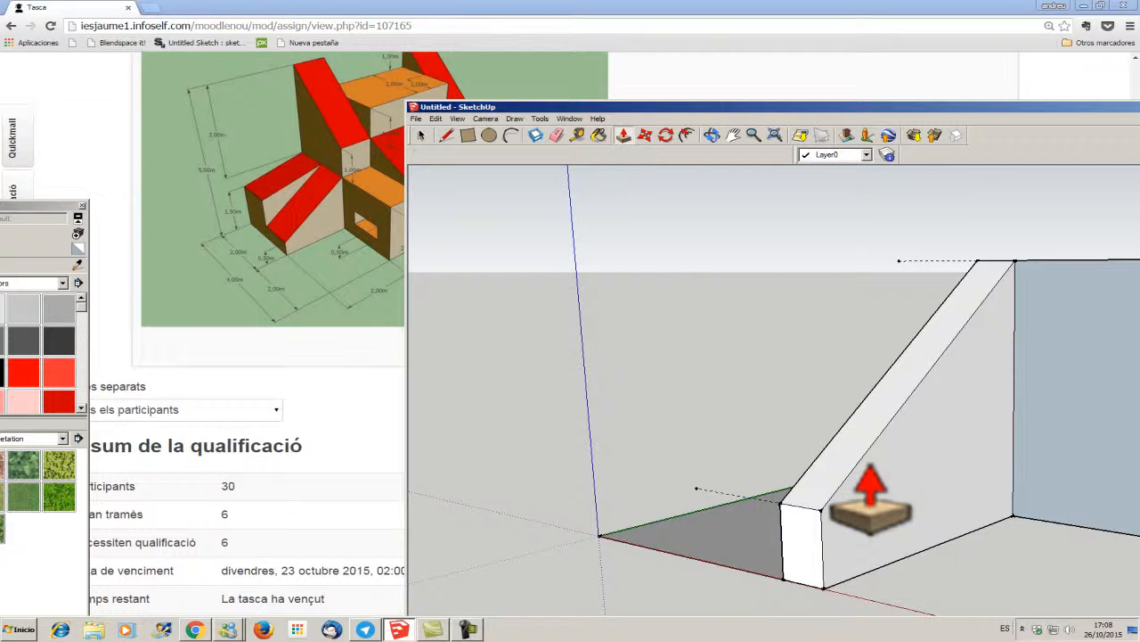
click(828, 472)
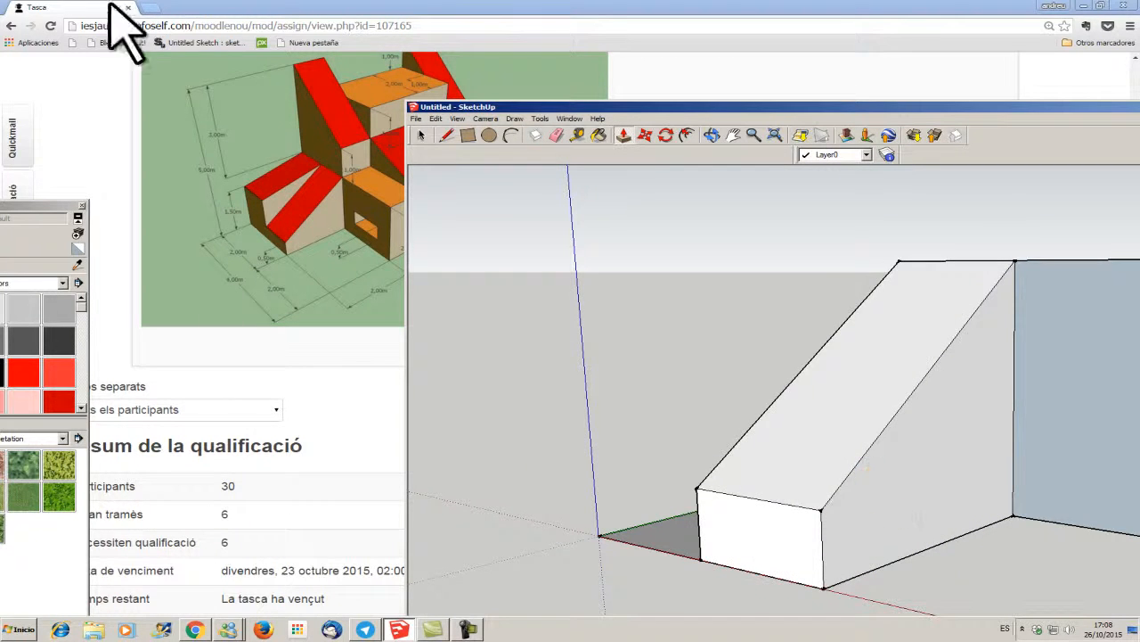
scroll(235, 209, up, 1)
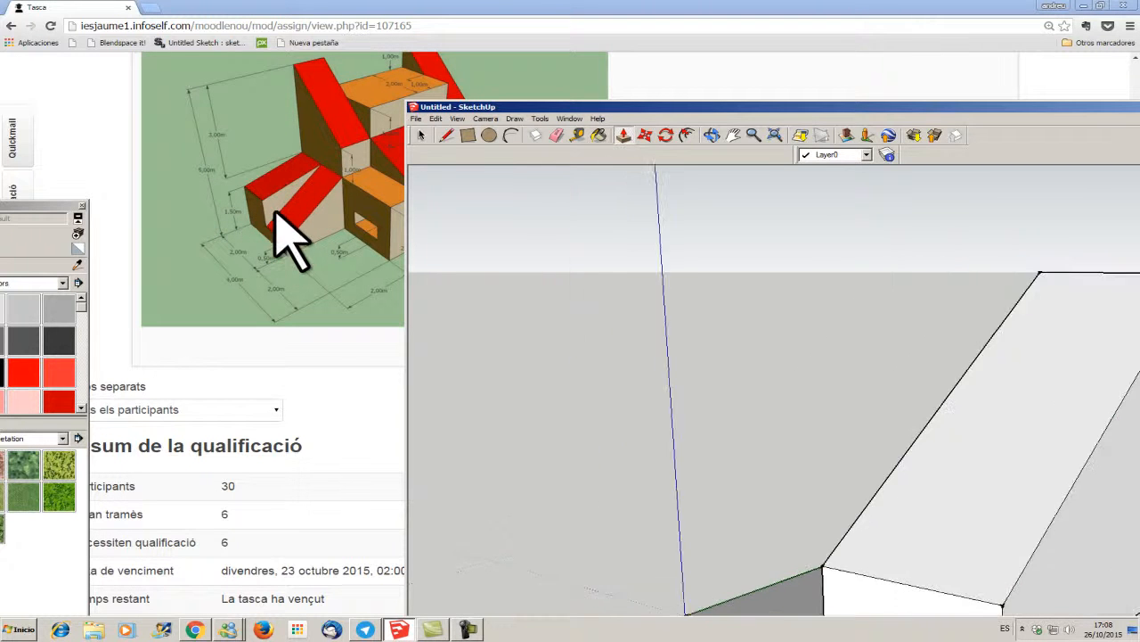
scroll(325, 200, down, 1)
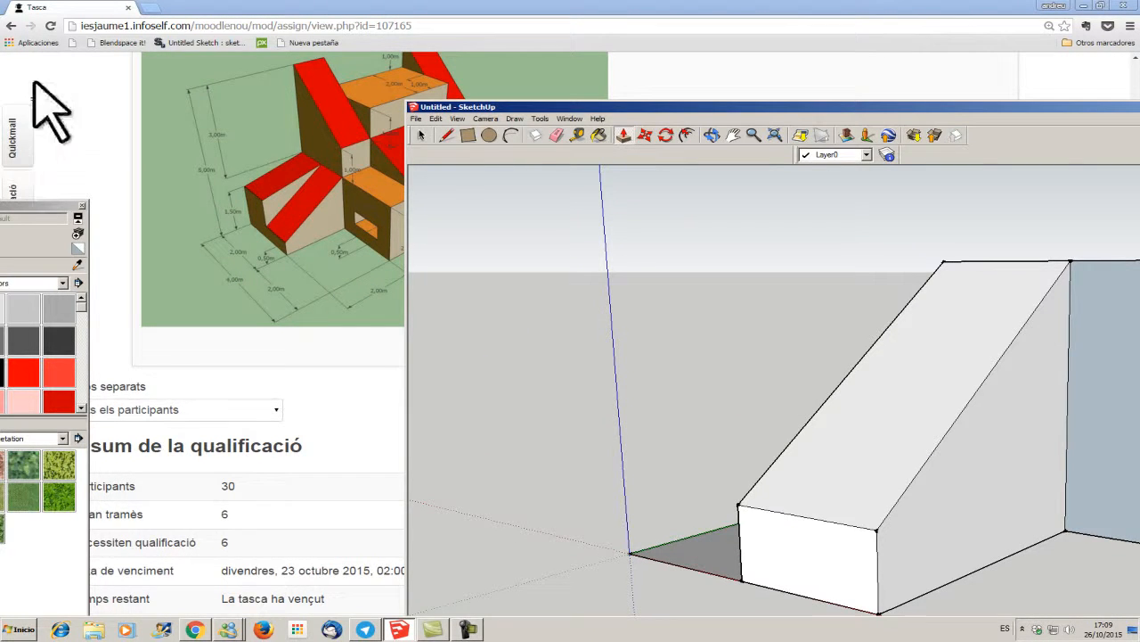
click(446, 134)
click(630, 552)
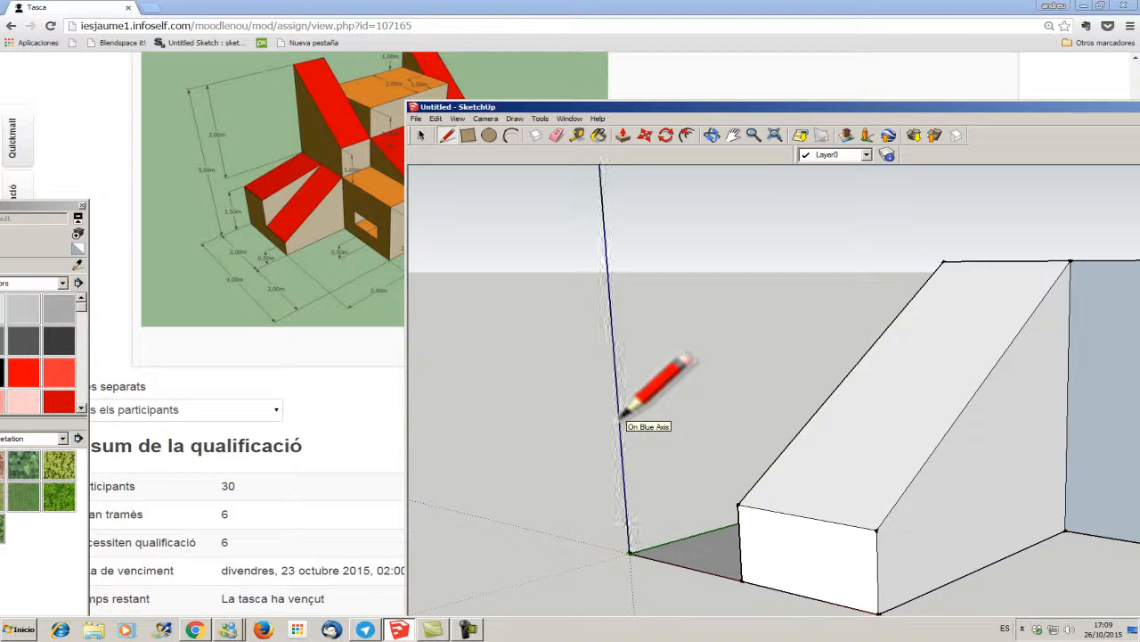
scroll(641, 186, down, 1)
scroll(674, 354, up, 1)
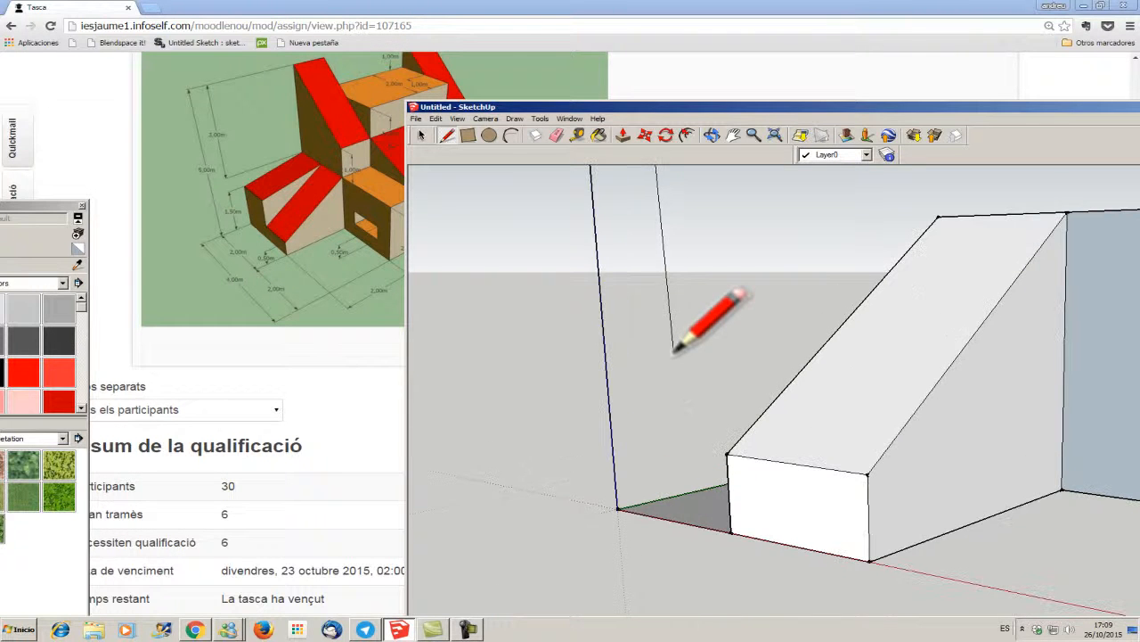
drag(836, 107, 474, 11)
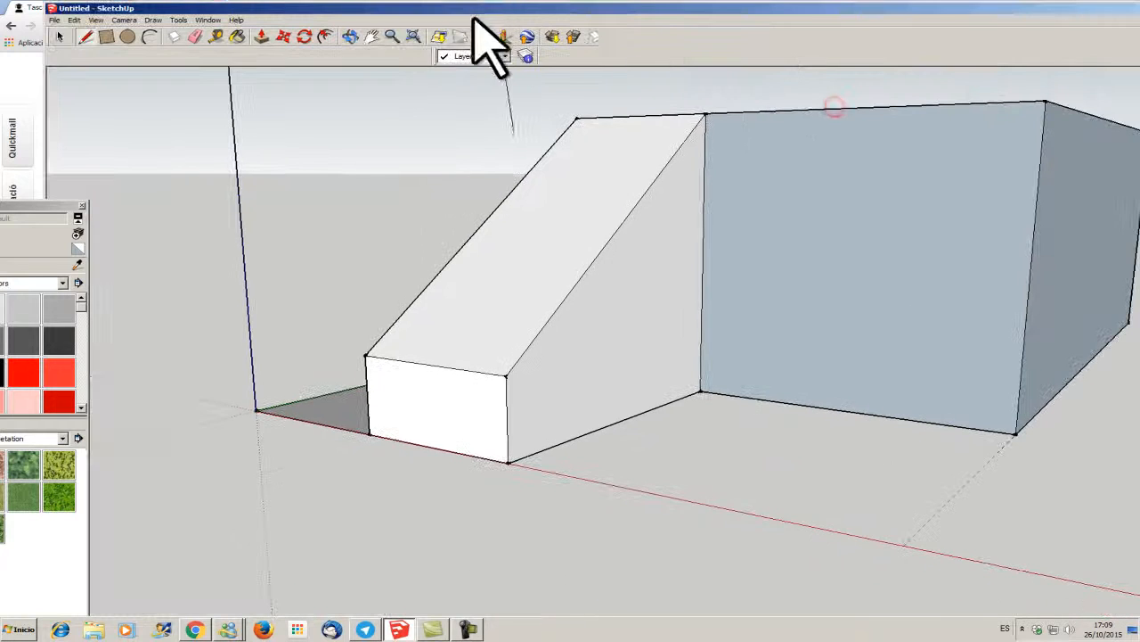
scroll(878, 381, down, 3)
mouse_move(1072, 6)
mouse_down()
mouse_move(806, 1)
mouse_move(818, 2)
mouse_up()
click(909, 5)
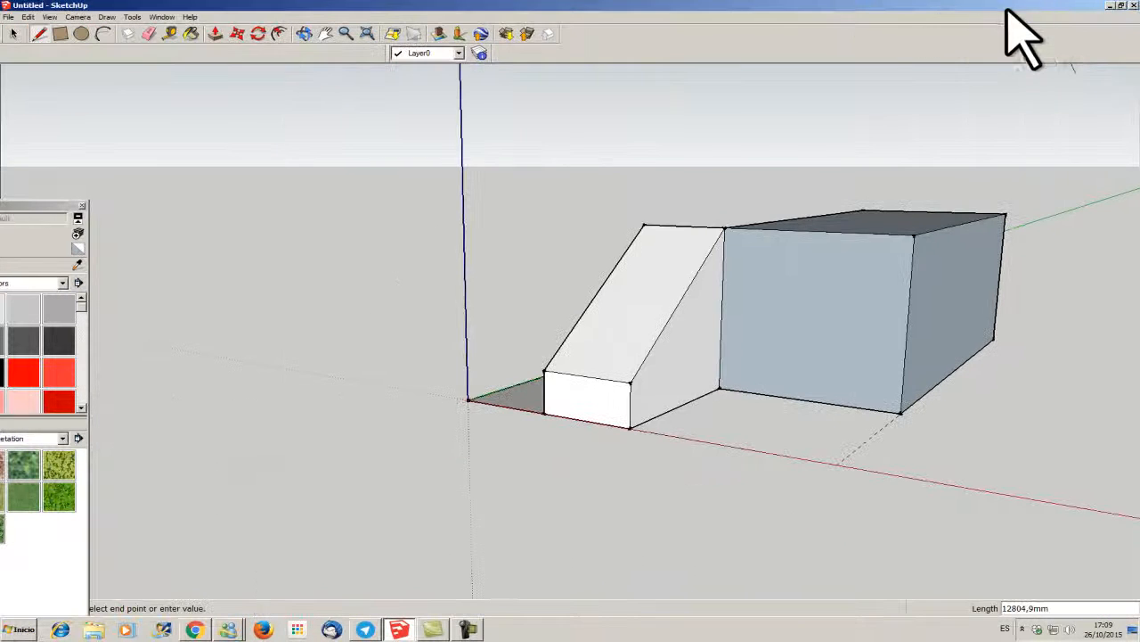
click(1121, 5)
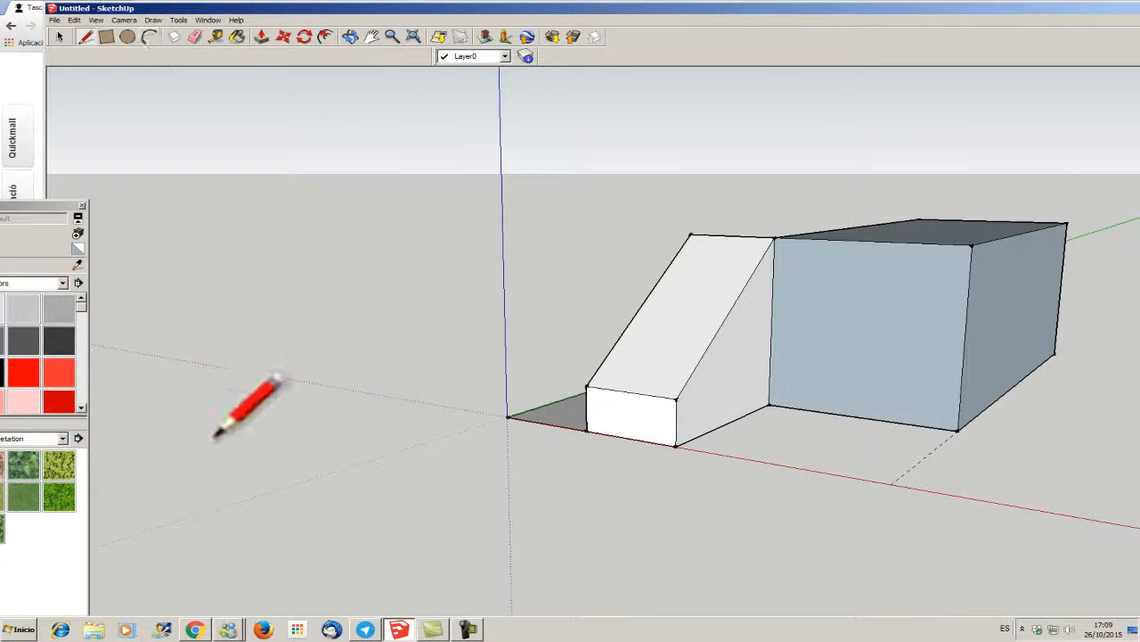
click(507, 415)
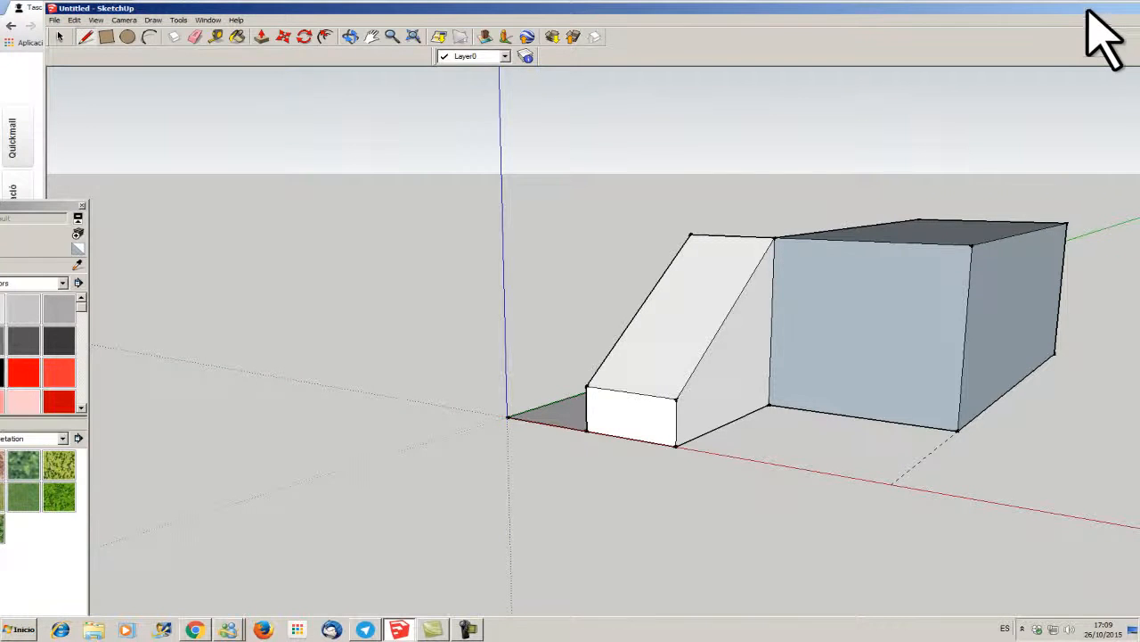
Draw a 1500 mm vertical edge from the origin up the blue axis
mouse_move(1080, 9)
mouse_down()
mouse_move(1007, 3)
mouse_move(1084, 8)
mouse_move(1030, 0)
mouse_up()
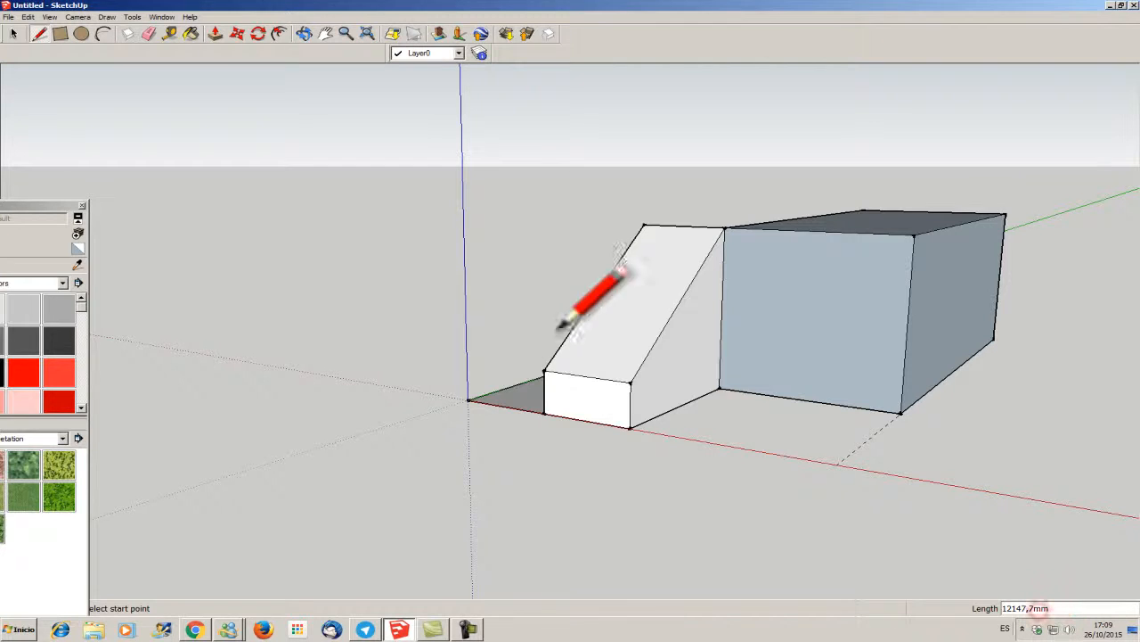
click(467, 397)
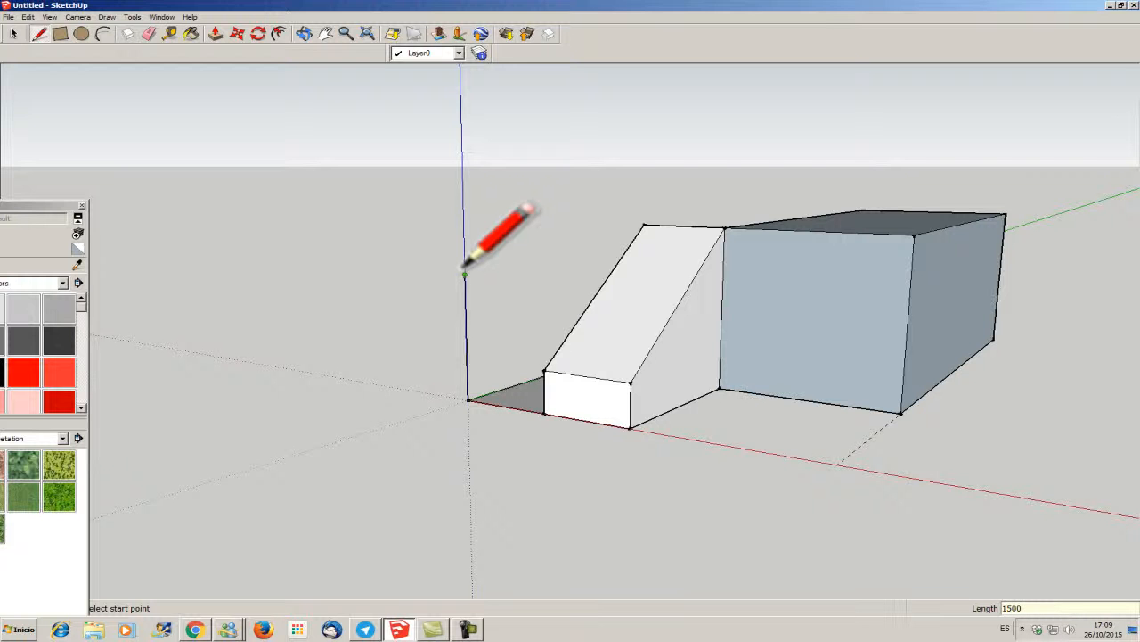
click(464, 274)
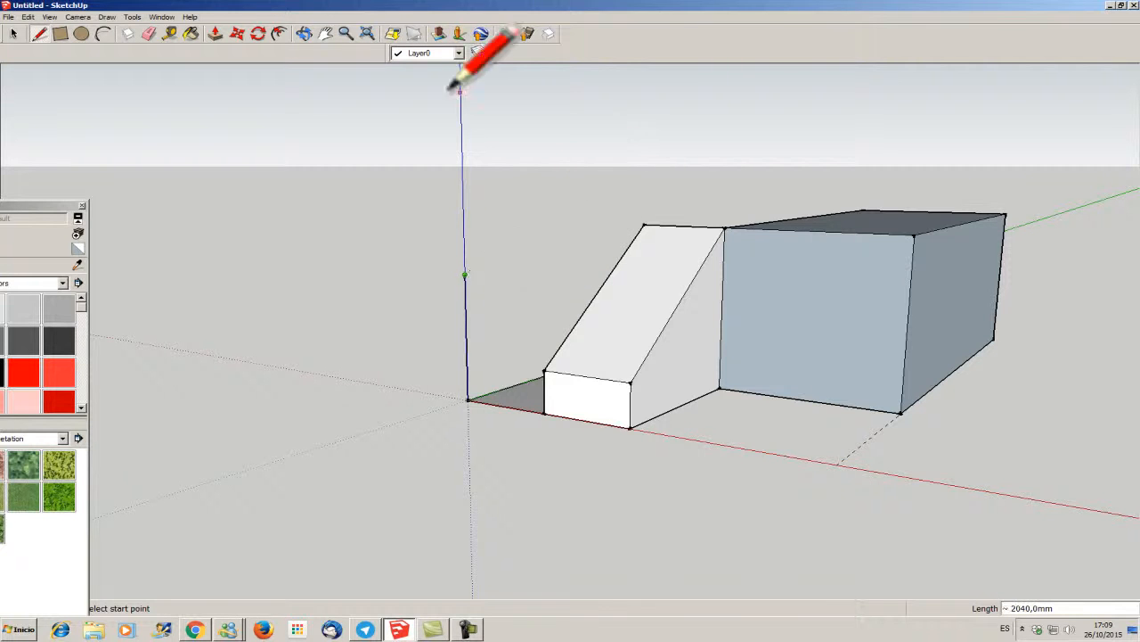
Draw a 1000 mm line parallel to the red axis from the vertical edge's upper end and close the face down to the sloped wing's corner
mouse_move(469, 7)
mouse_down()
mouse_move(708, 385)
mouse_move(670, 260)
mouse_move(774, 259)
mouse_move(767, 245)
mouse_move(746, 230)
mouse_move(744, 239)
mouse_move(731, 173)
mouse_move(704, 198)
mouse_move(757, 255)
mouse_move(605, 174)
mouse_up()
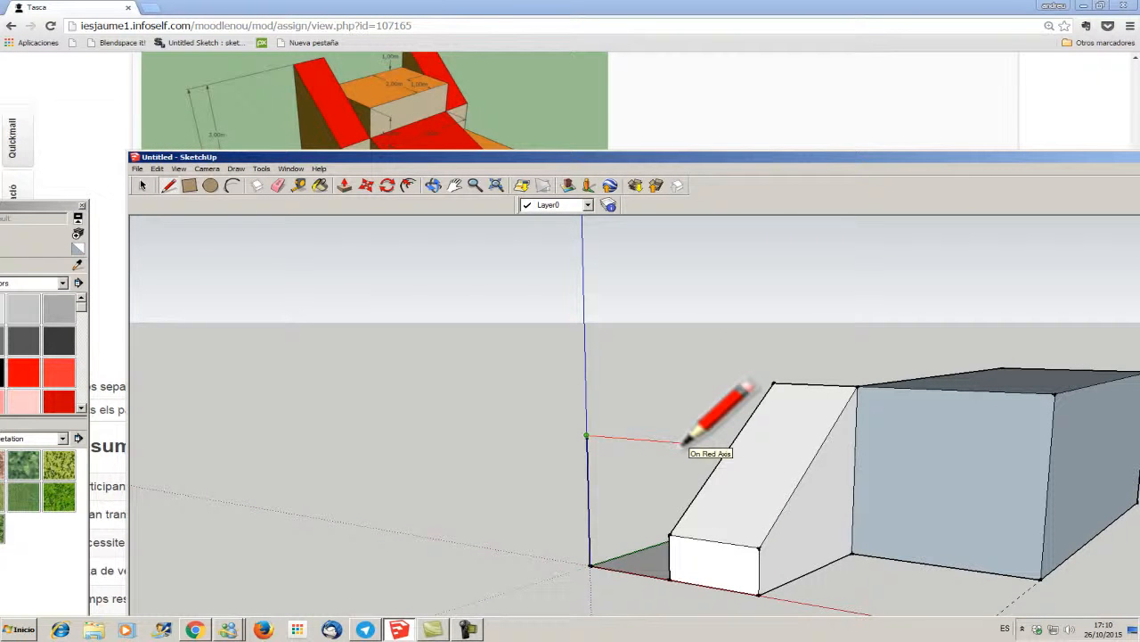
drag(717, 161, 629, 74)
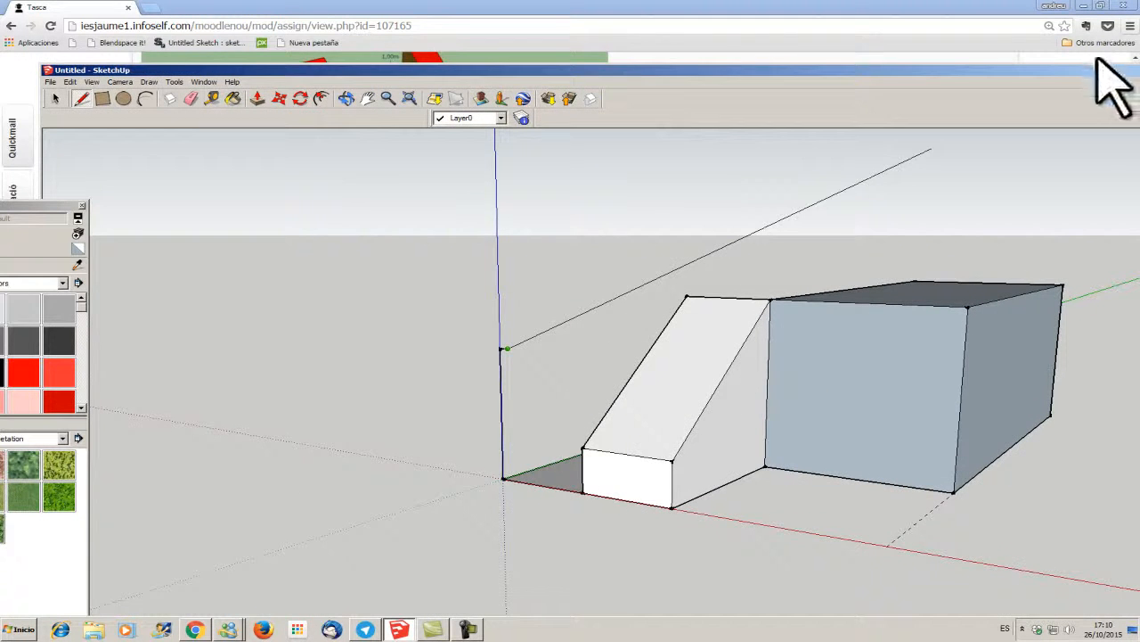
mouse_move(1098, 74)
mouse_down()
mouse_move(935, 45)
mouse_move(1062, 21)
mouse_up()
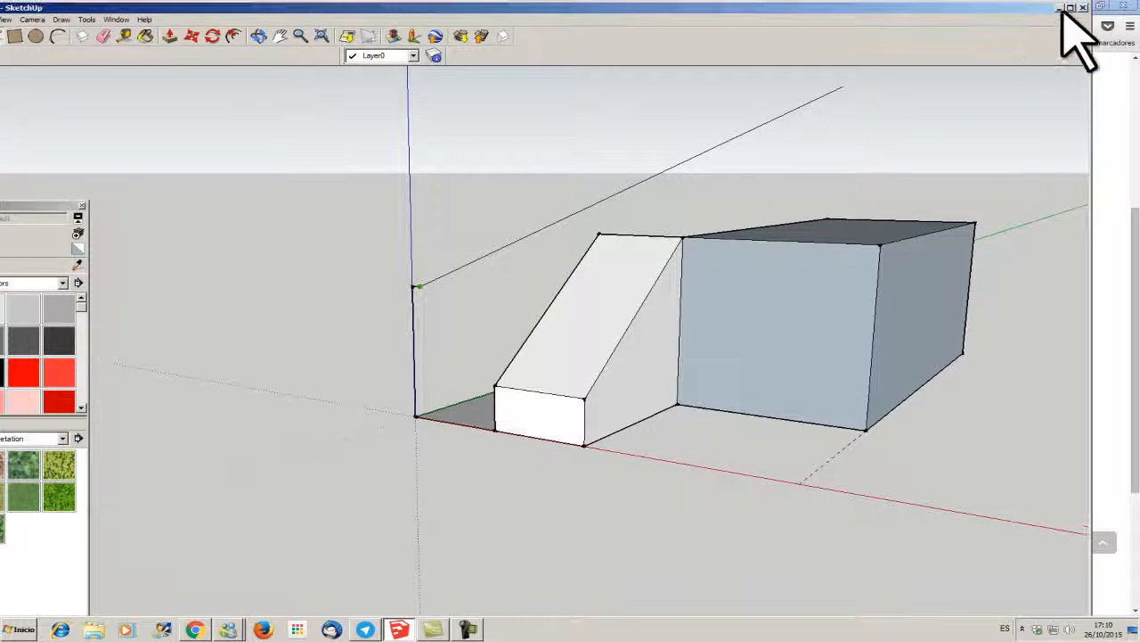
click(1070, 8)
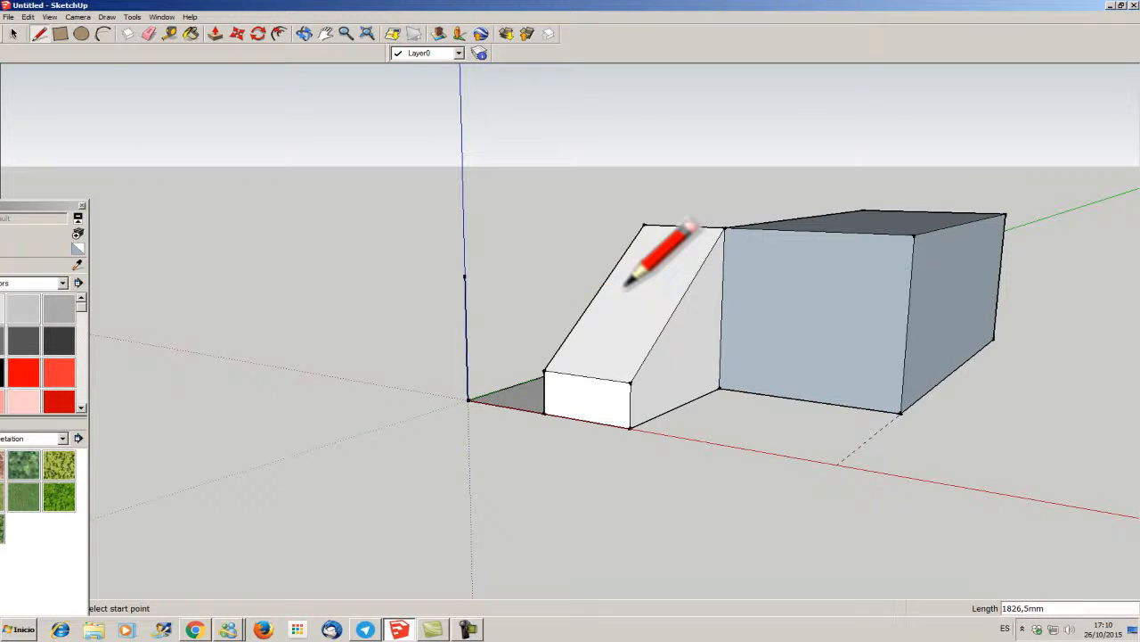
click(464, 275)
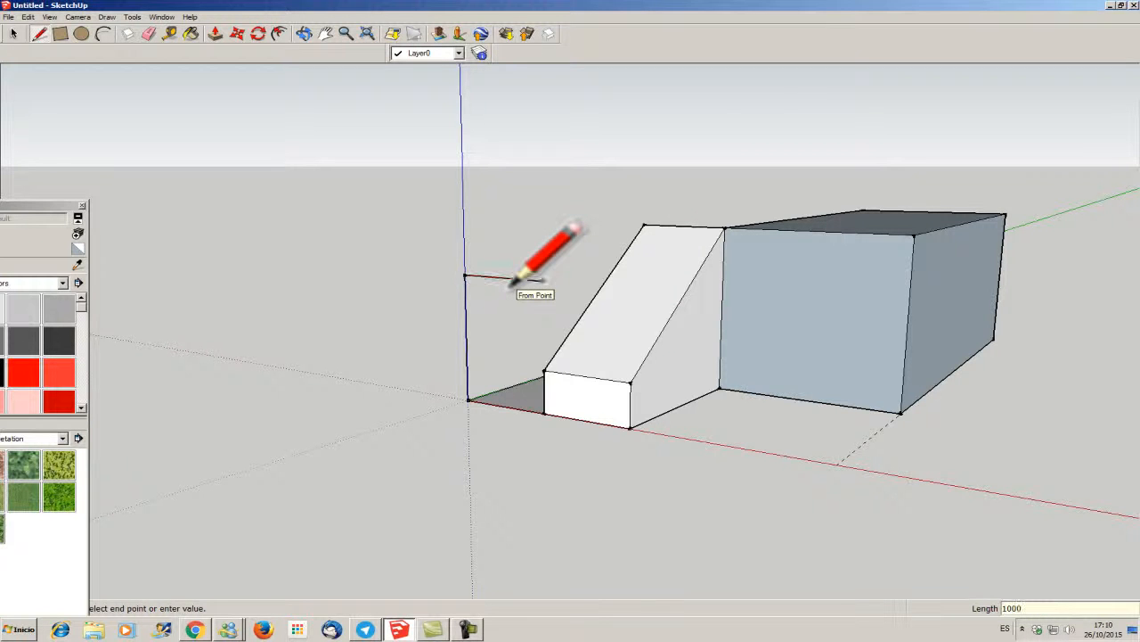
key(Return)
click(544, 374)
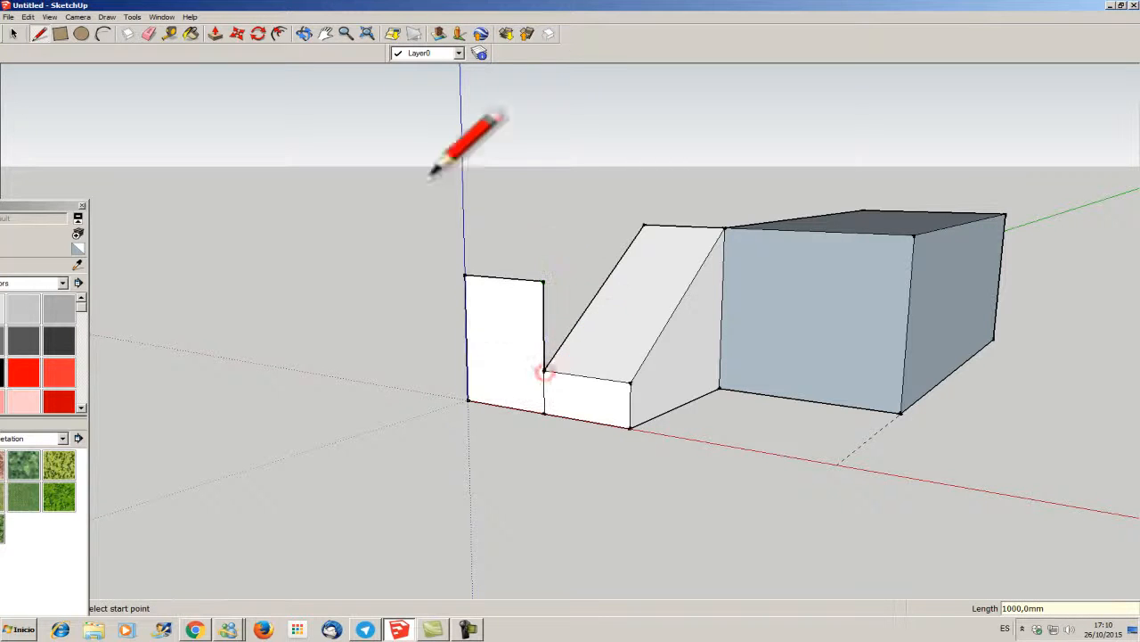
Draw the roof face from the new front face's upper corners back to the sloped wing's upper end, with its rear edge parallel to the red axis
mouse_move(576, 15)
mouse_down()
mouse_move(588, 15)
mouse_move(793, 373)
mouse_move(746, 280)
mouse_move(598, 71)
mouse_up()
click(558, 356)
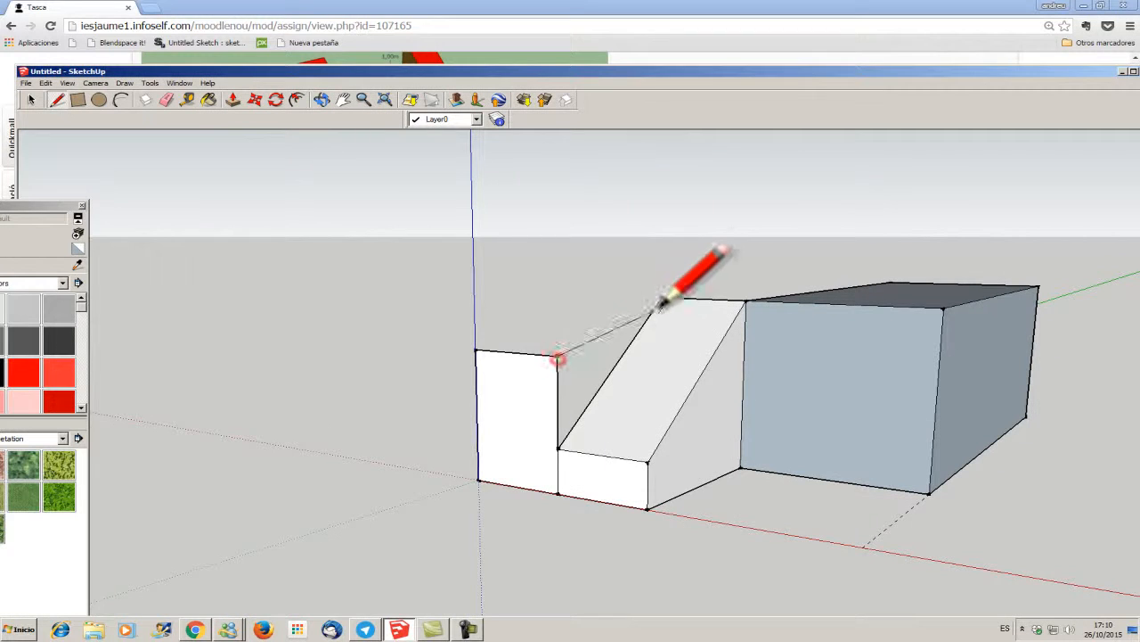
click(661, 299)
click(661, 299)
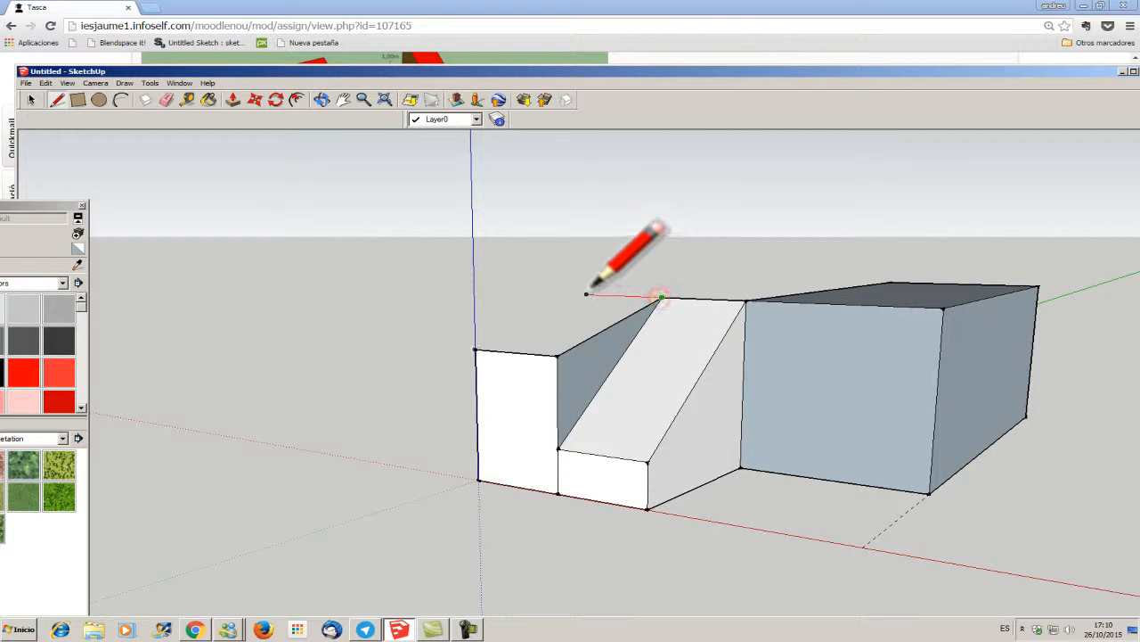
click(586, 294)
click(475, 349)
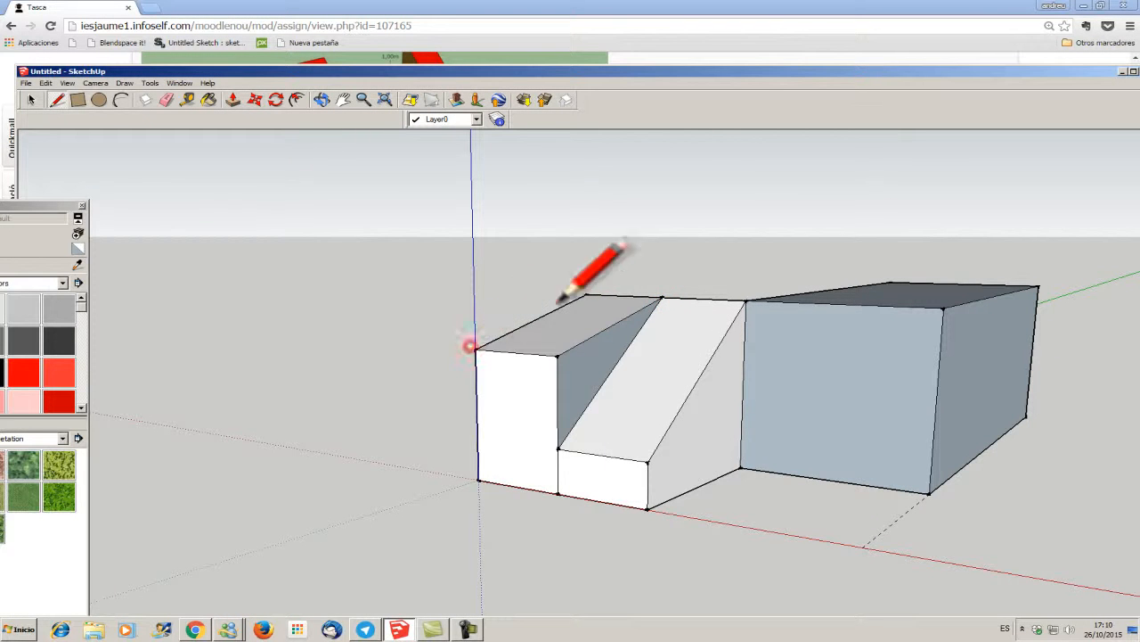
Draw the upper gable wall with the reference drawing's 3 m and 1 m vertical edges at its ends and a sloped edge joining their tops
mouse_move(607, 75)
mouse_down()
mouse_move(796, 371)
mouse_move(781, 385)
mouse_move(613, 279)
mouse_move(1081, 173)
mouse_move(942, 199)
mouse_move(898, 56)
mouse_move(779, 140)
mouse_move(740, 183)
mouse_move(708, 273)
mouse_move(703, 227)
mouse_up()
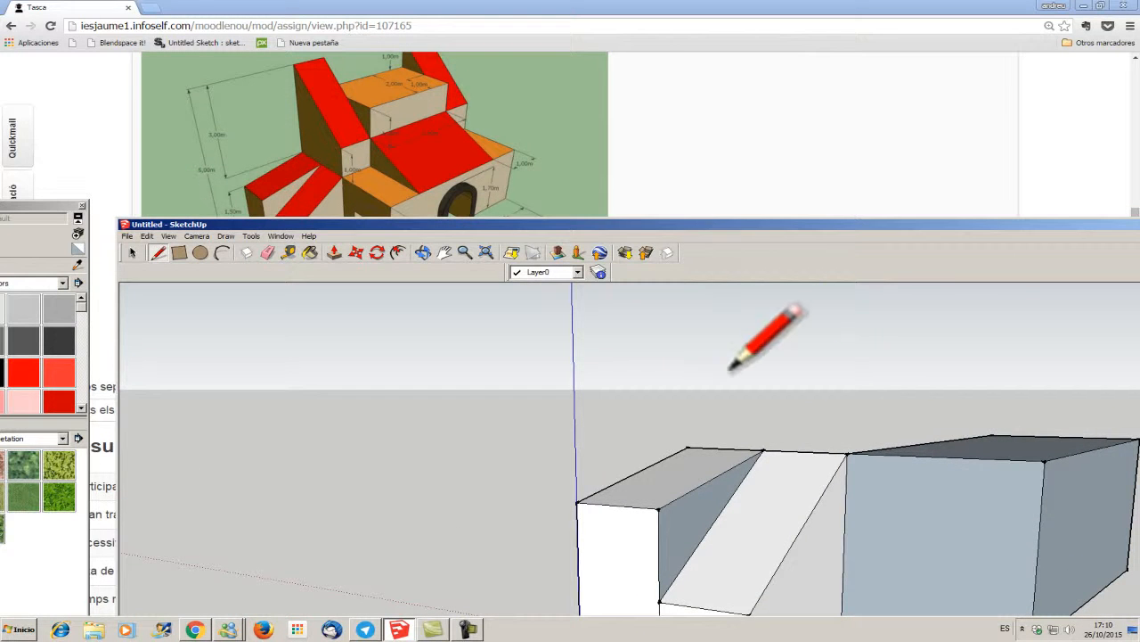
click(687, 446)
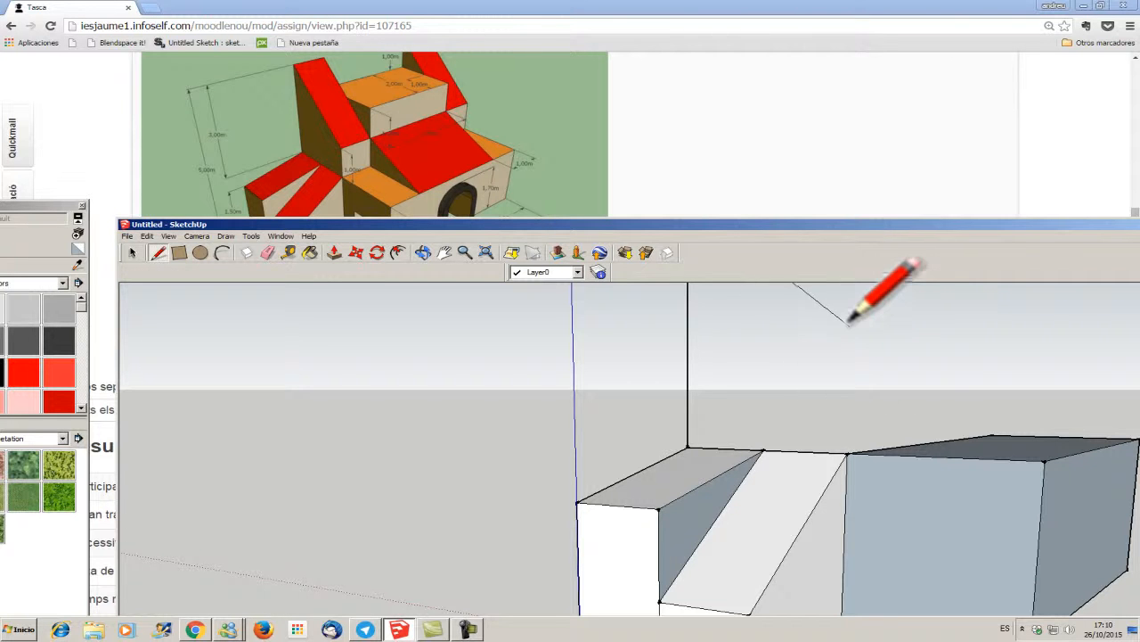
click(848, 454)
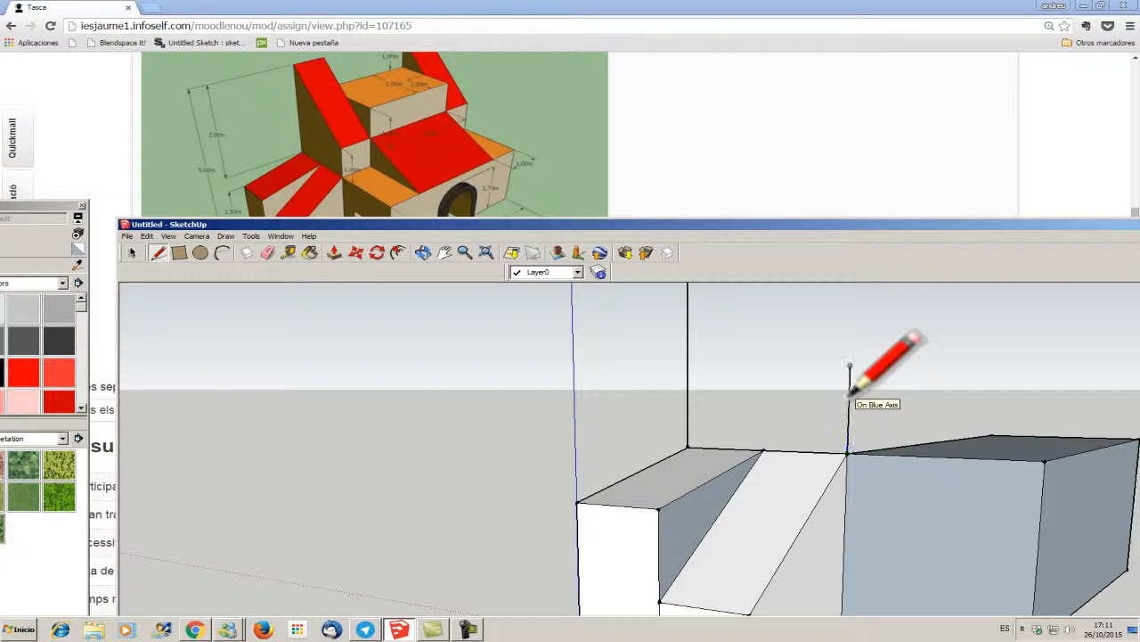
click(850, 366)
drag(819, 223, 744, 148)
scroll(784, 258, up, 2)
scroll(775, 316, down, 4)
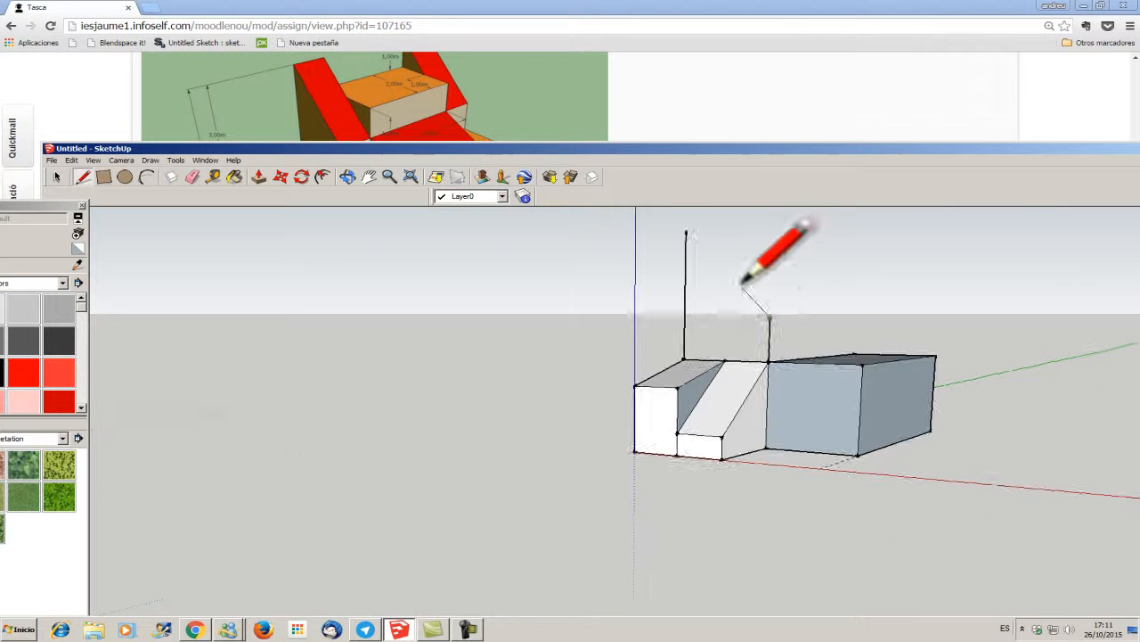
click(686, 233)
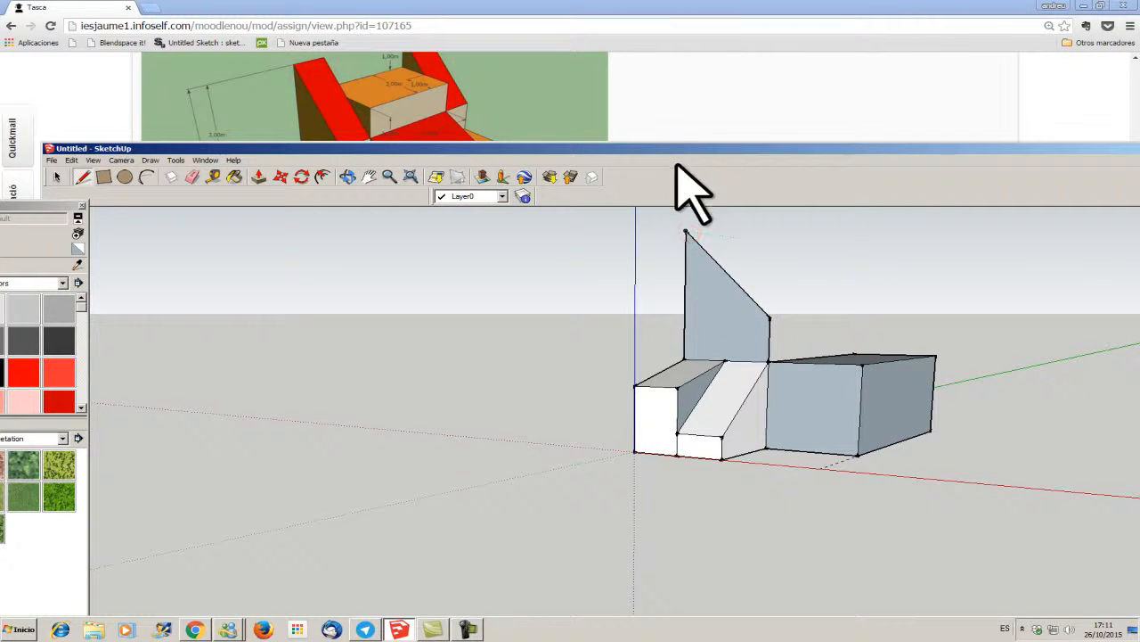
Uncover the reference drawing and Push/Pull the upper gable wall backward to give it thickness
mouse_move(675, 149)
mouse_down()
mouse_move(670, 288)
mouse_move(603, 298)
mouse_move(639, 257)
mouse_up()
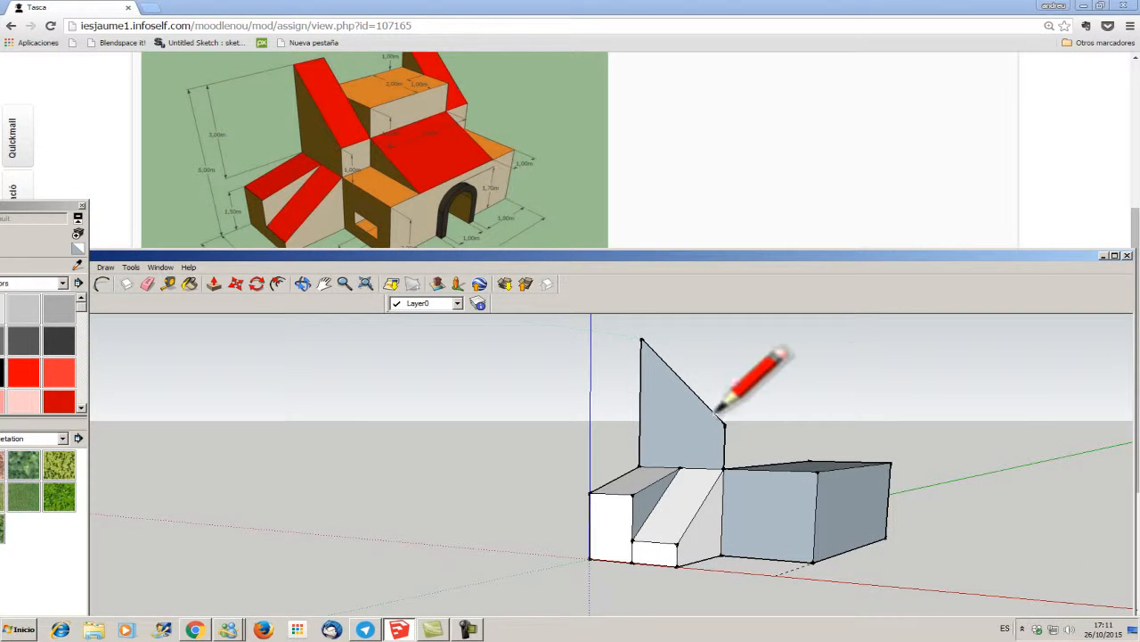
click(214, 284)
click(654, 435)
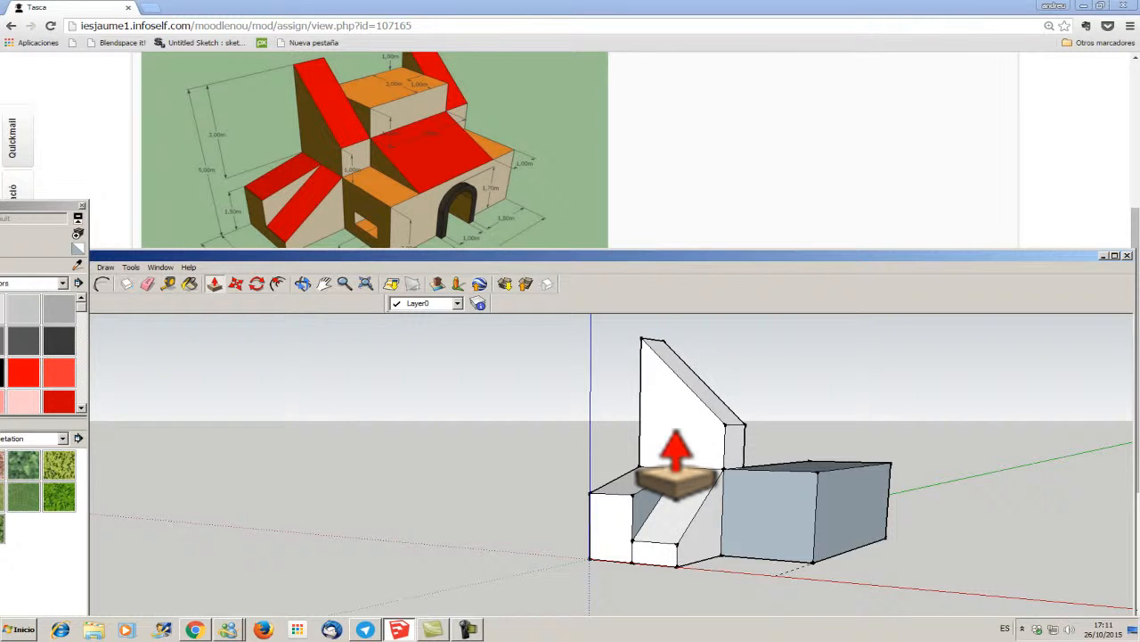
click(794, 263)
drag(706, 258, 619, 228)
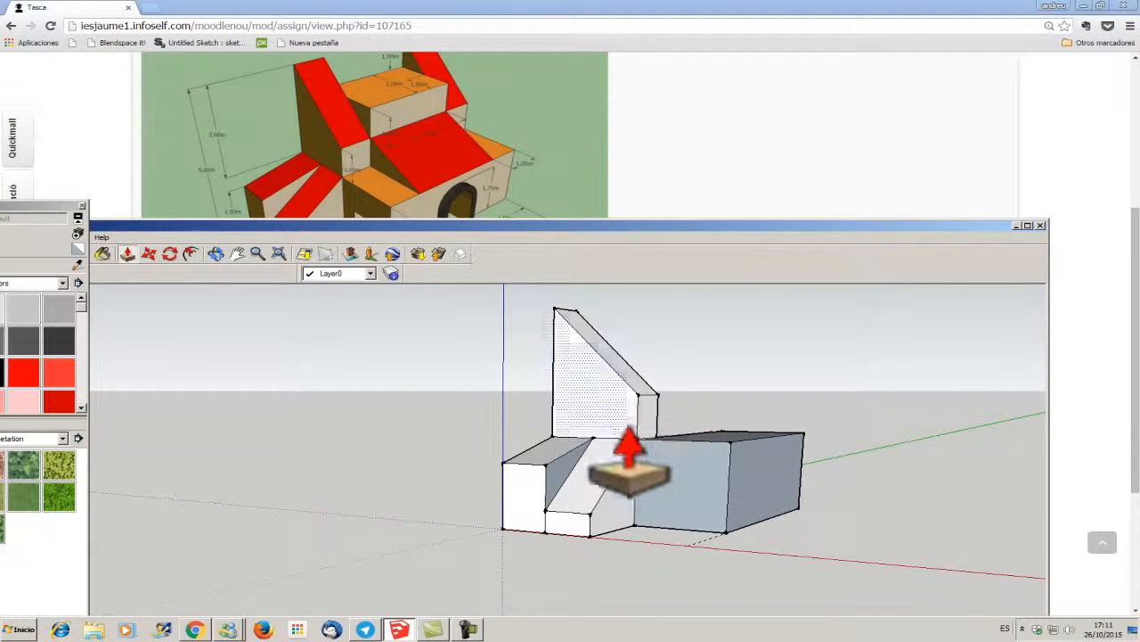
Draw a triangular face on the main block's top, with its base parallel to the red axis and its slope starting at the gable wall's rear upper corner
scroll(670, 437, up, 5)
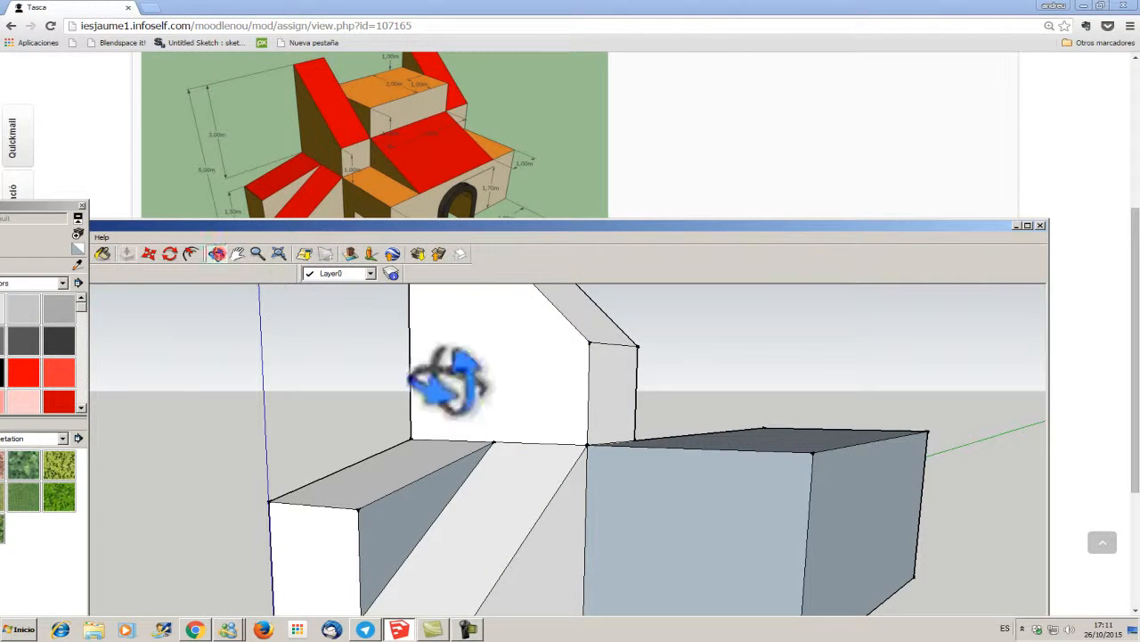
click(217, 254)
drag(745, 542, 748, 606)
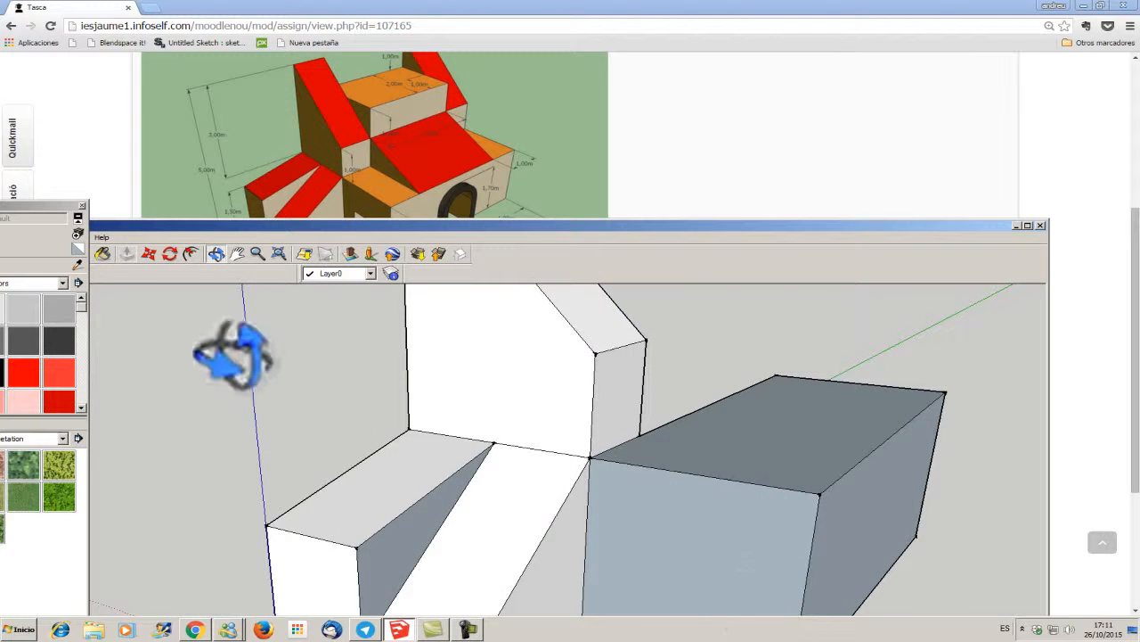
drag(278, 226, 420, 215)
click(96, 241)
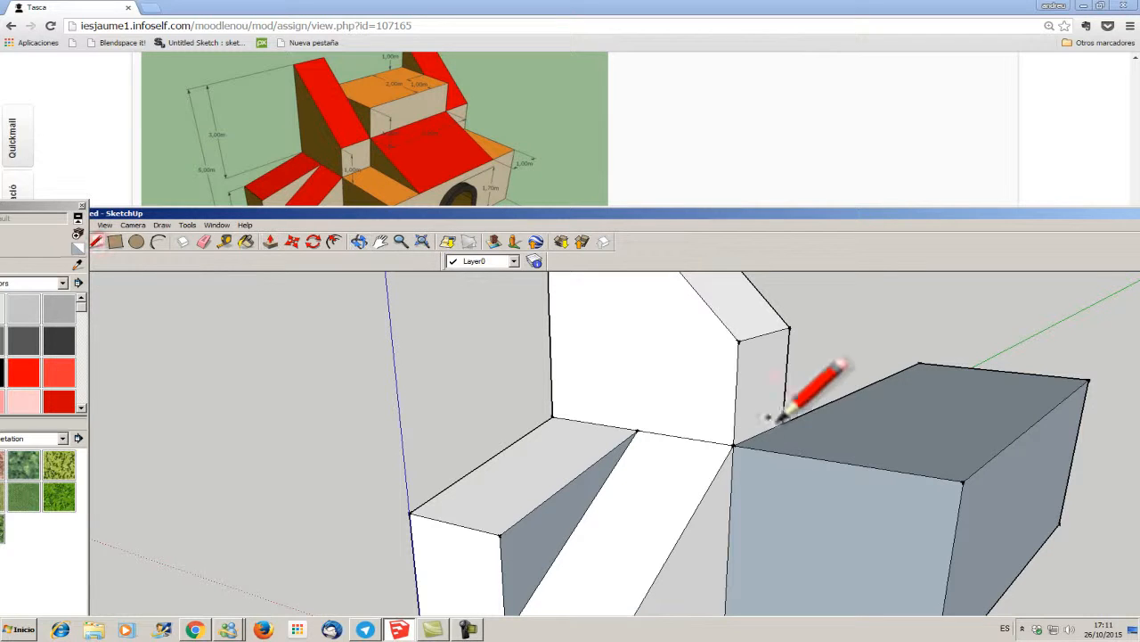
click(783, 423)
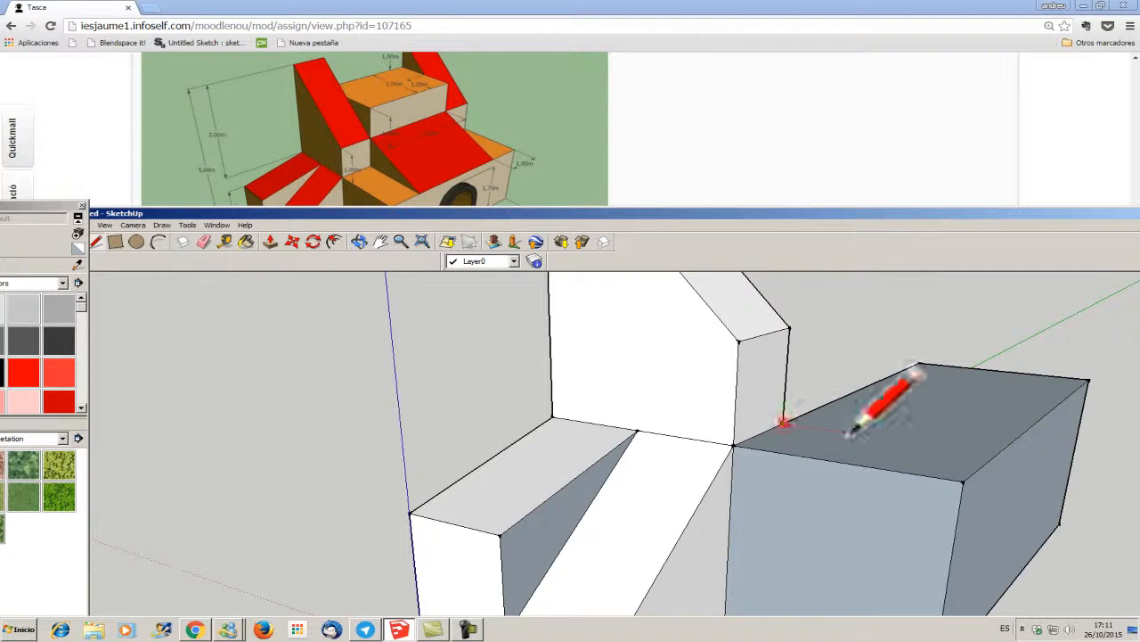
click(996, 454)
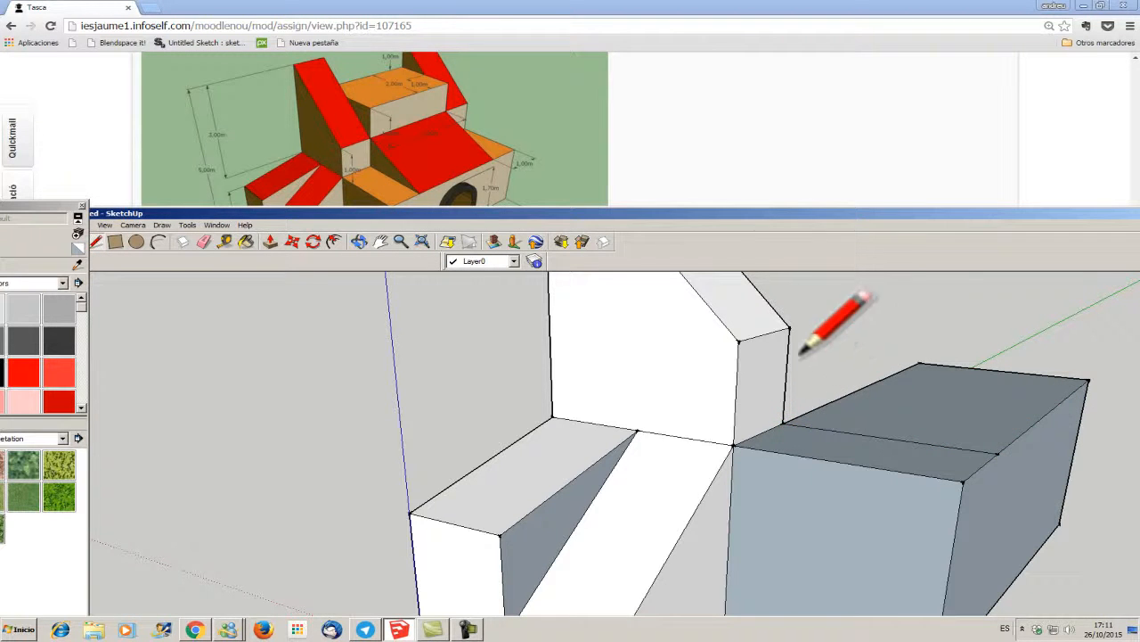
click(790, 328)
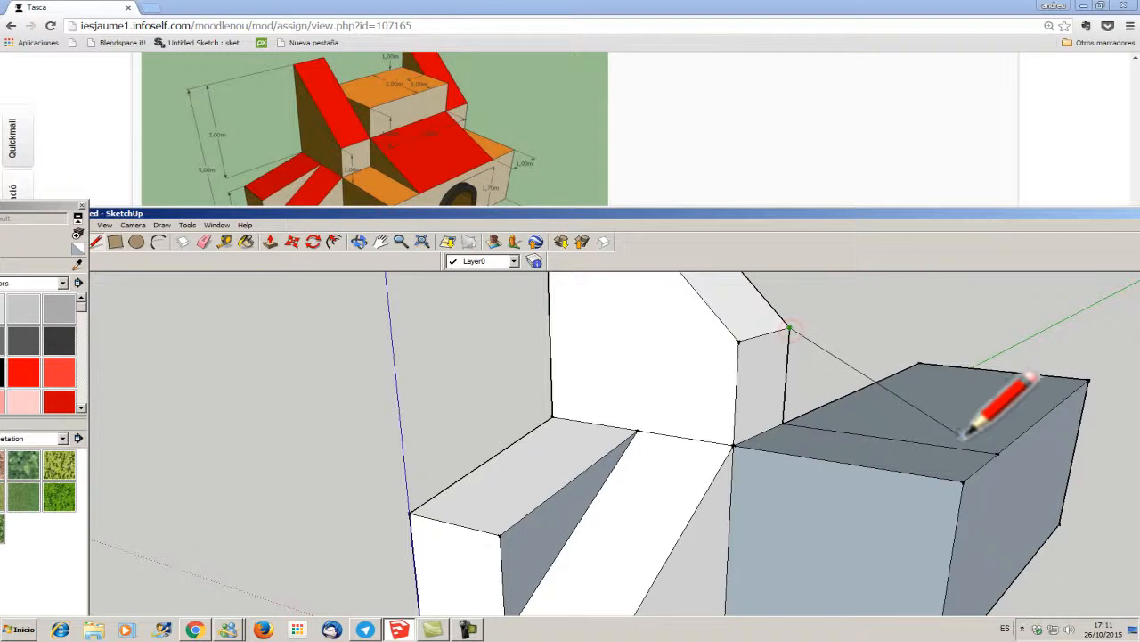
click(996, 452)
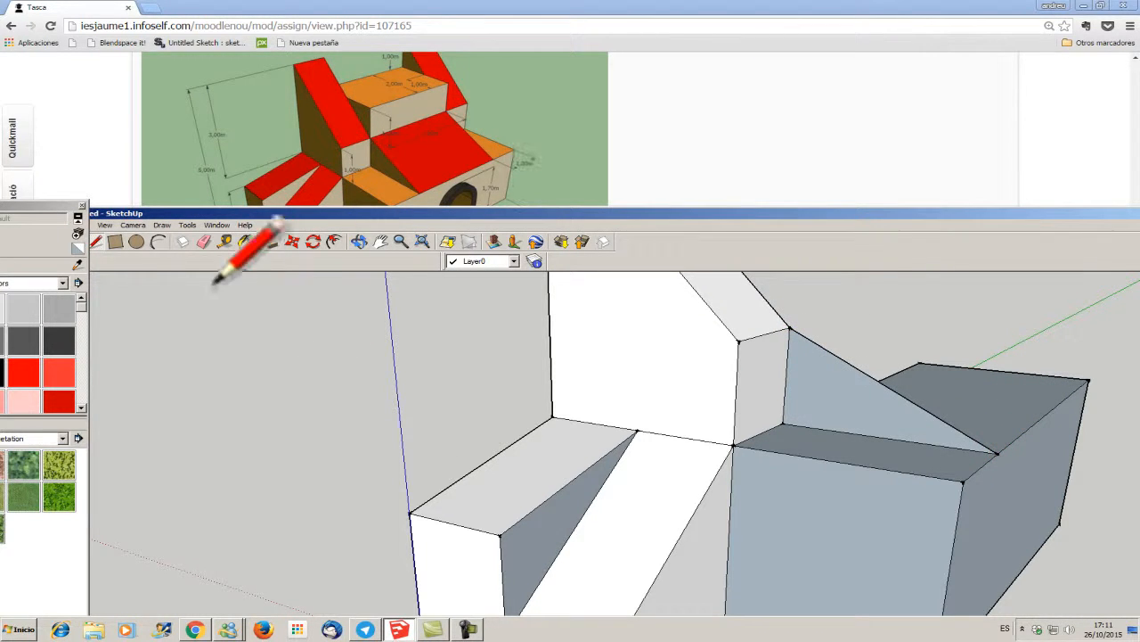
Push/Pull the triangular face backward along the main block to form the sloped roof section
click(270, 243)
drag(809, 445, 847, 441)
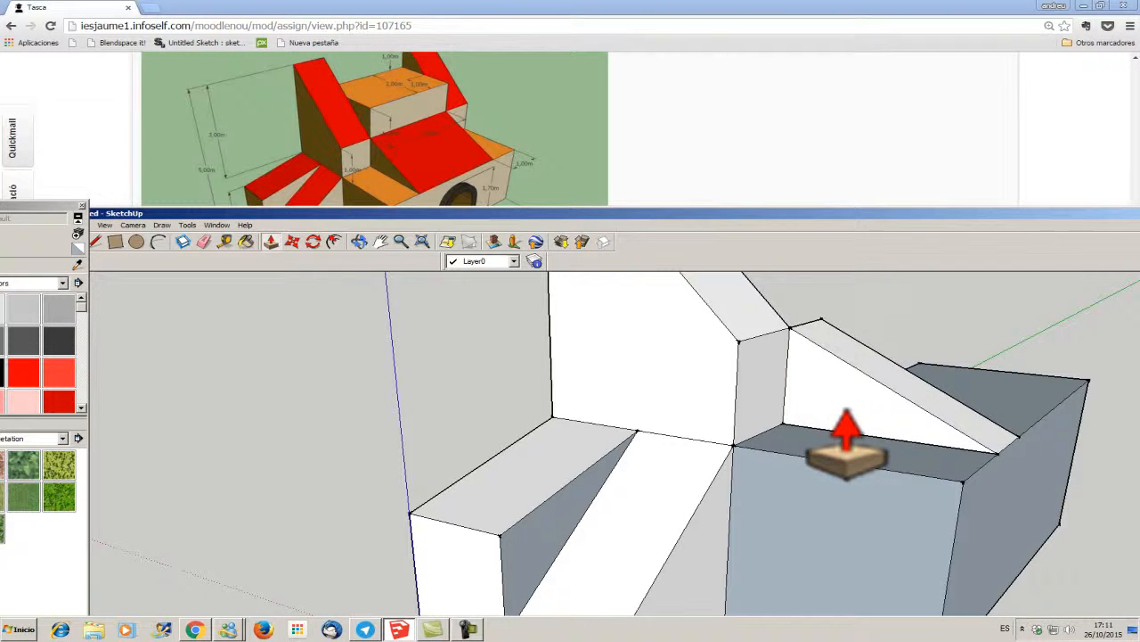
key(Return)
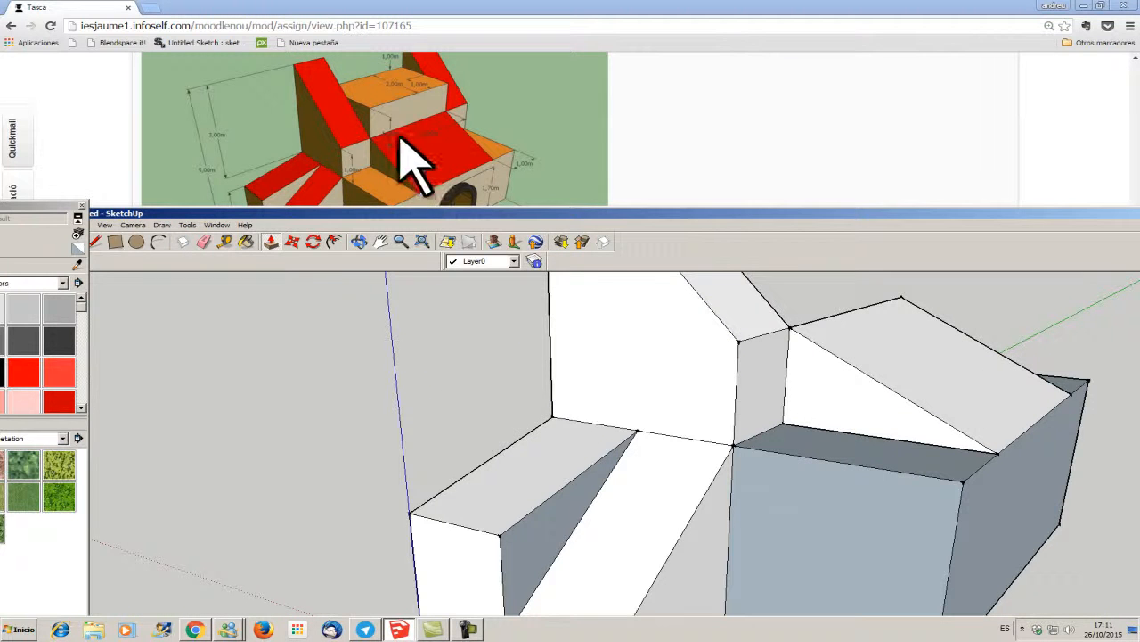
Draw an upright four-sided face on the sloped roof section's upper edge, rising along the blue axis from the gable wall's corner
scroll(411, 183, up, 1)
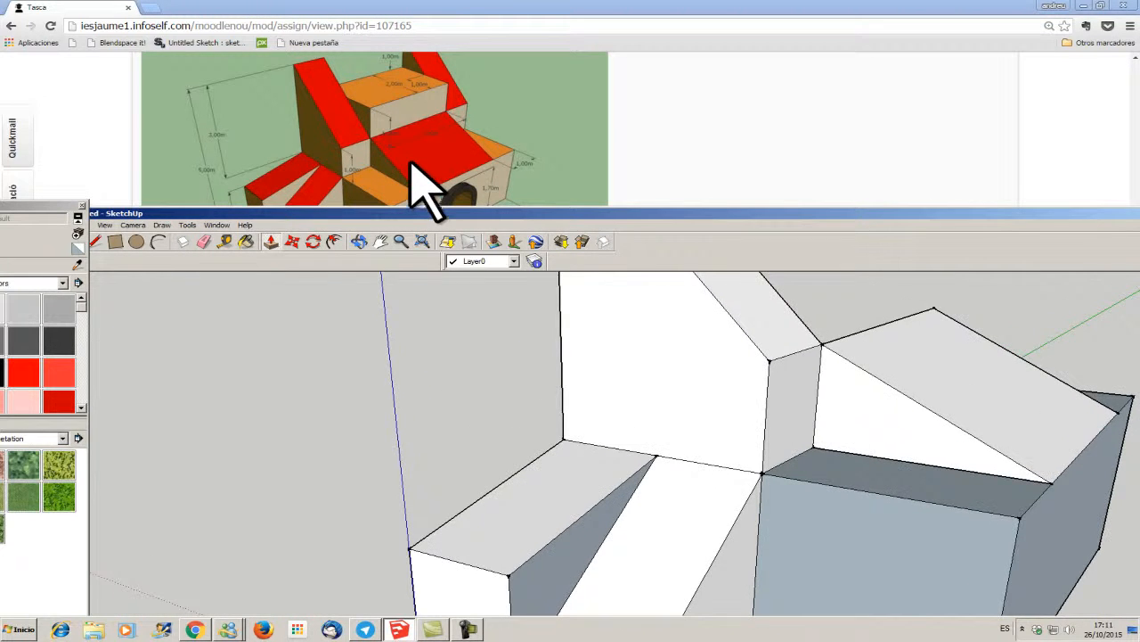
scroll(412, 170, down, 1)
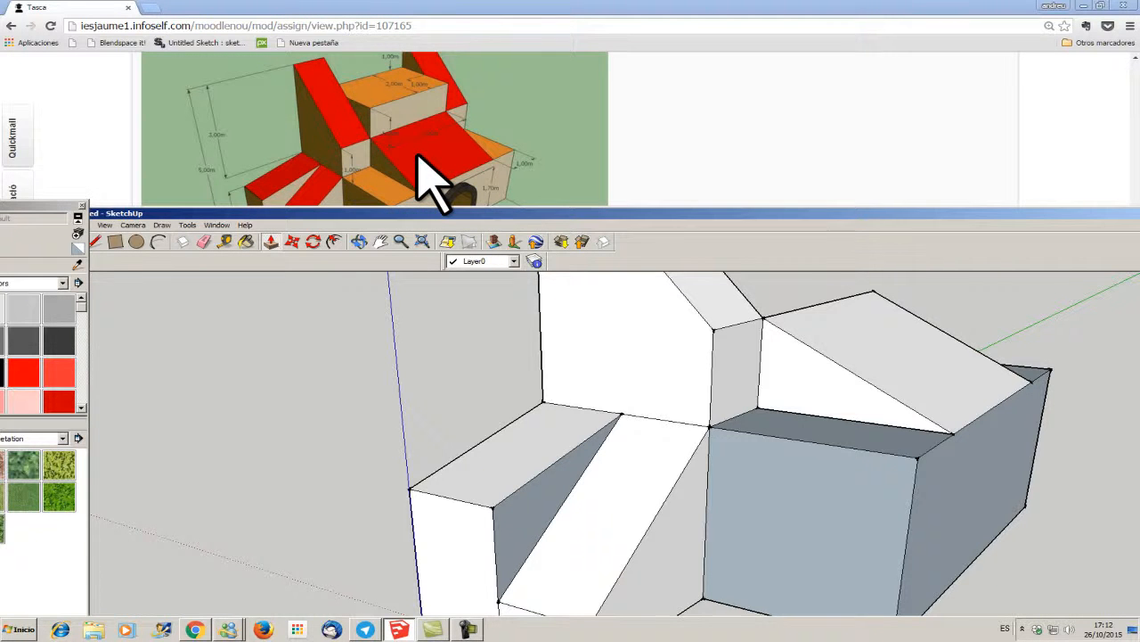
scroll(501, 268, down, 2)
scroll(579, 308, up, 2)
mouse_move(452, 216)
mouse_down()
mouse_move(517, 153)
mouse_move(502, 191)
mouse_up()
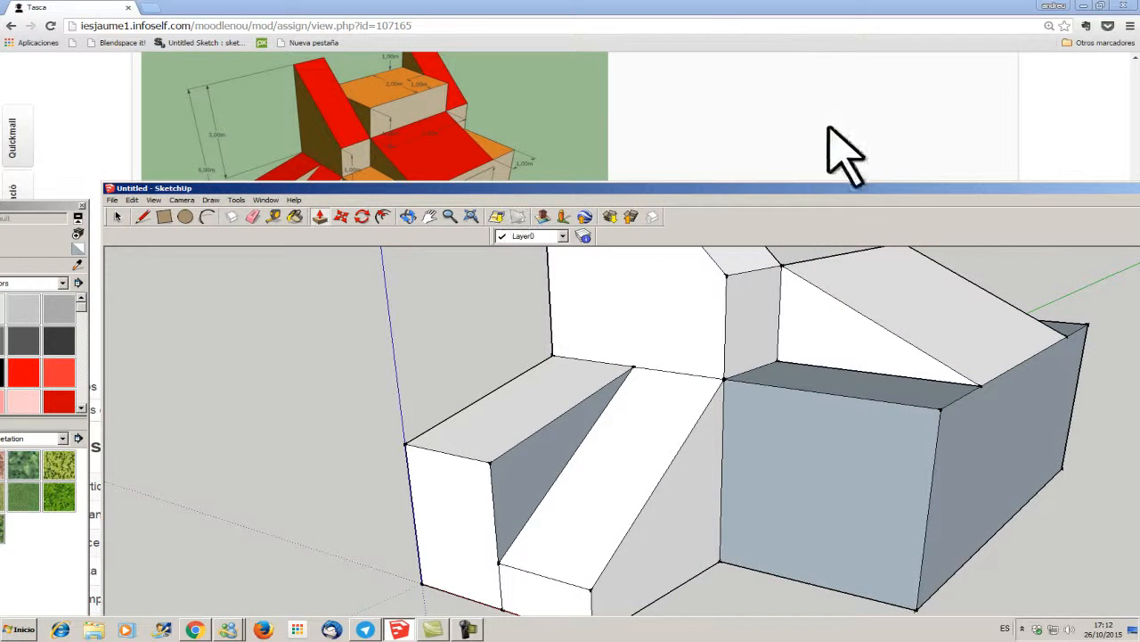
key(p)
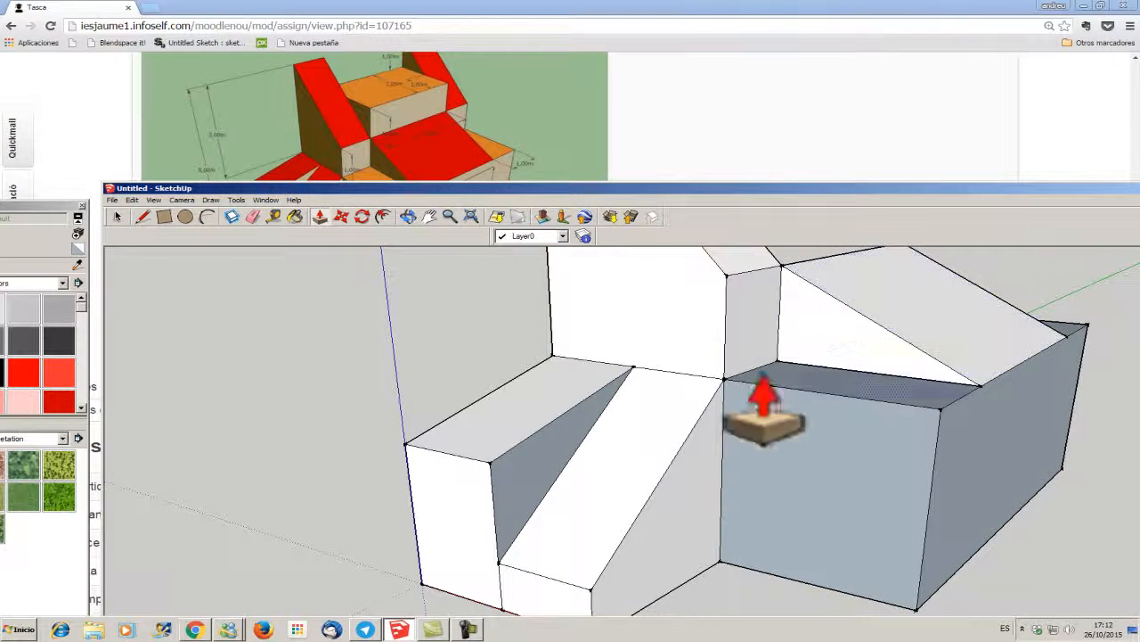
click(429, 216)
drag(641, 352, 611, 515)
click(142, 217)
click(762, 473)
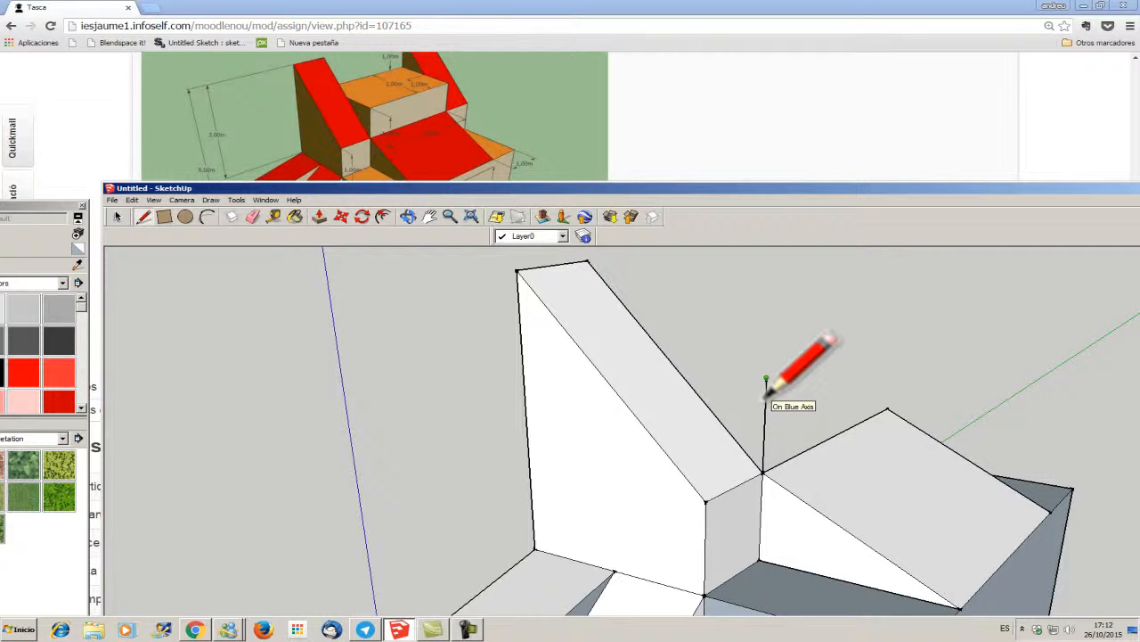
click(767, 389)
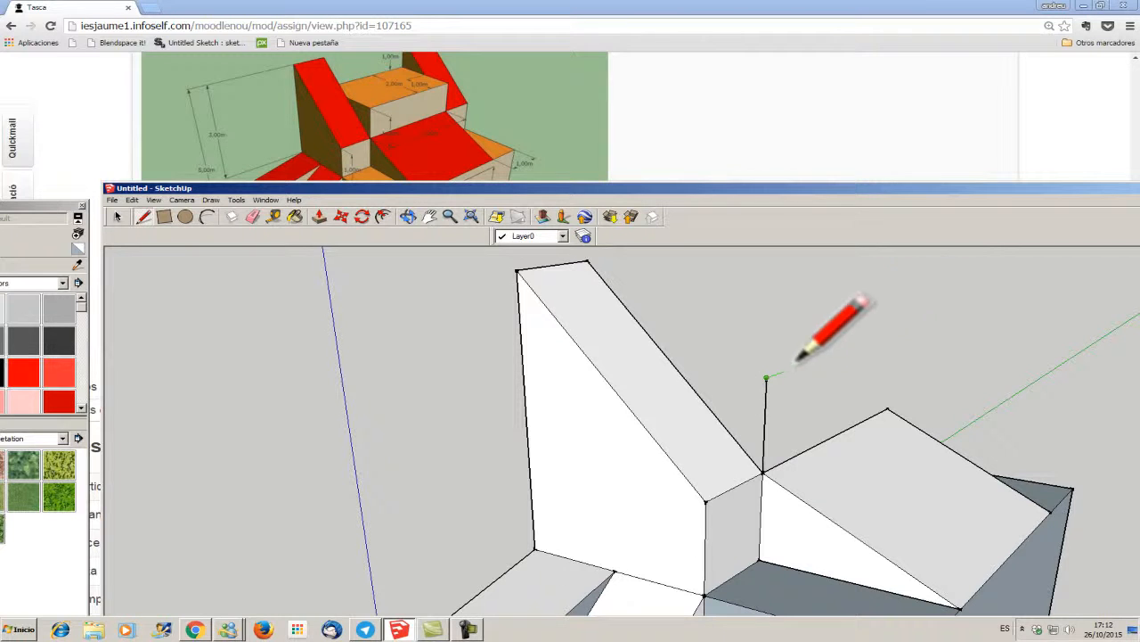
click(894, 331)
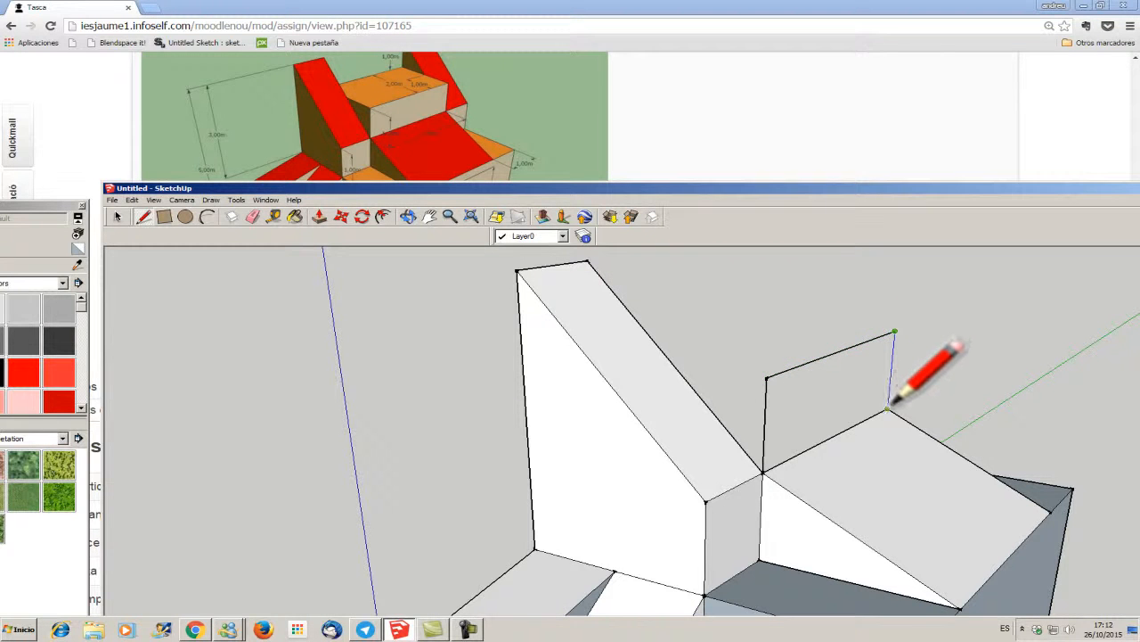
click(889, 410)
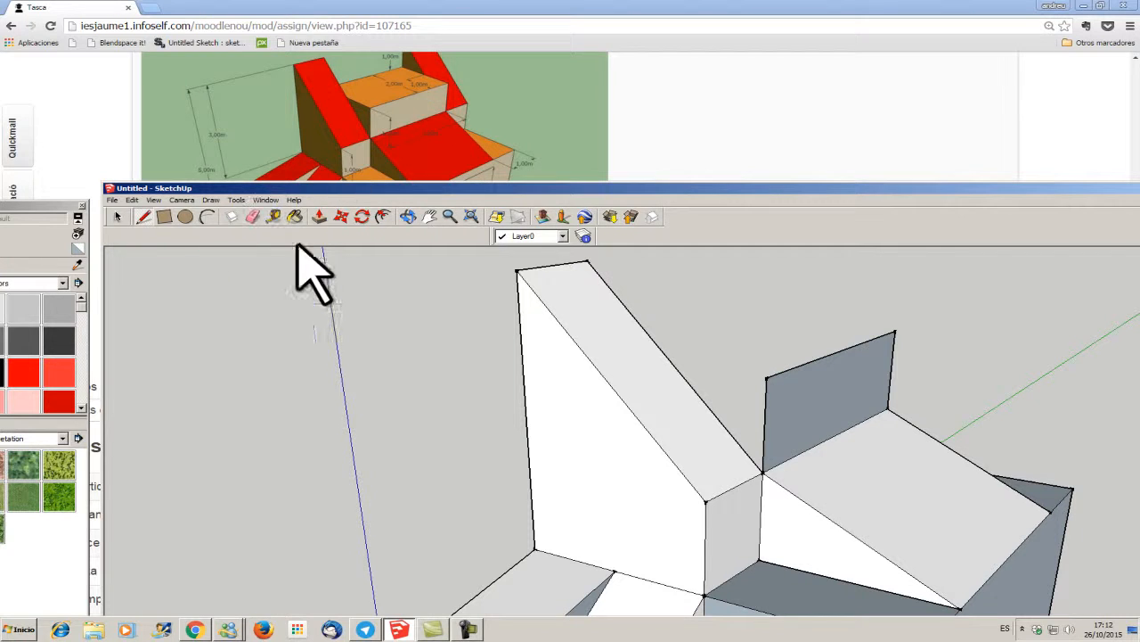
Push/Pull the upright face horizontally behind the gable wall to form the upper block
click(319, 216)
click(829, 415)
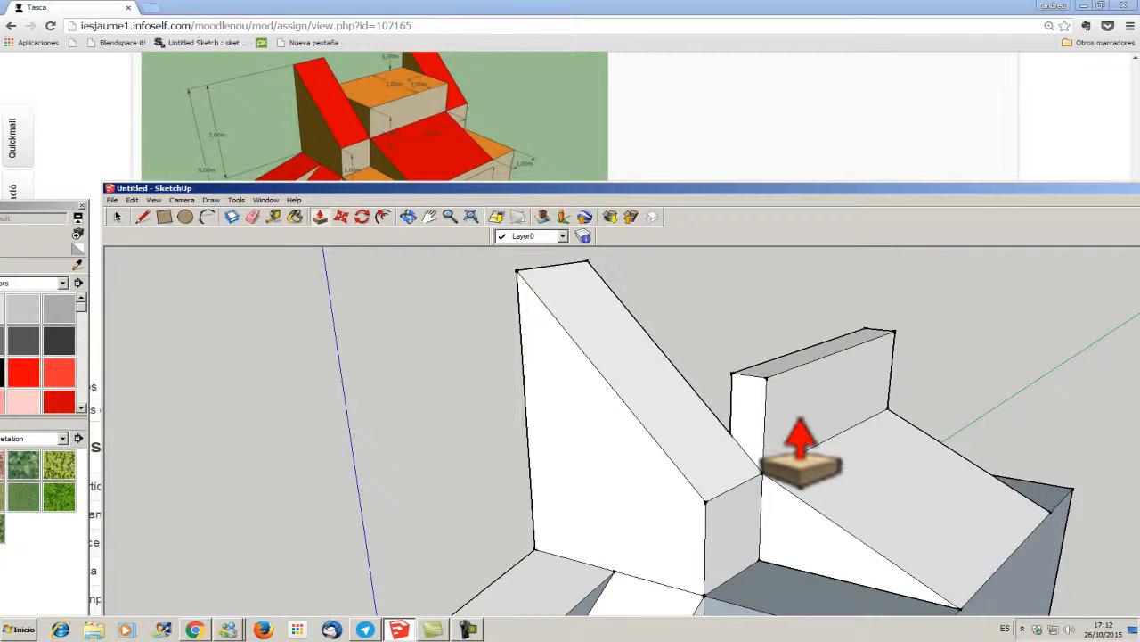
key(Return)
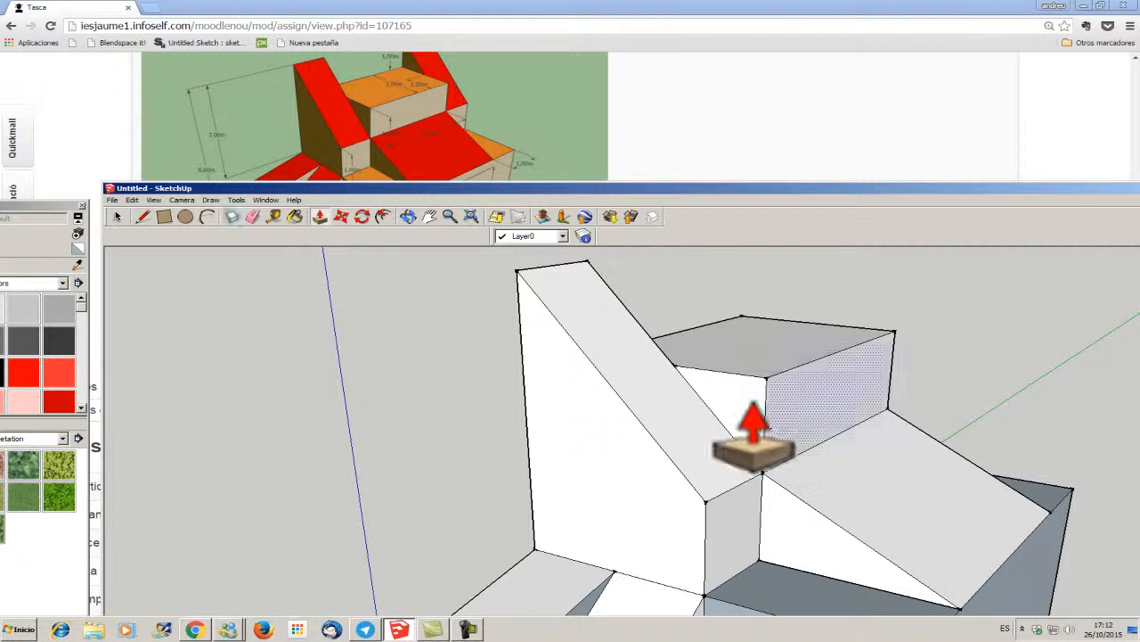
Examine the house from the front, side and rear, including the open recess beneath the upper block
scroll(828, 499, down, 5)
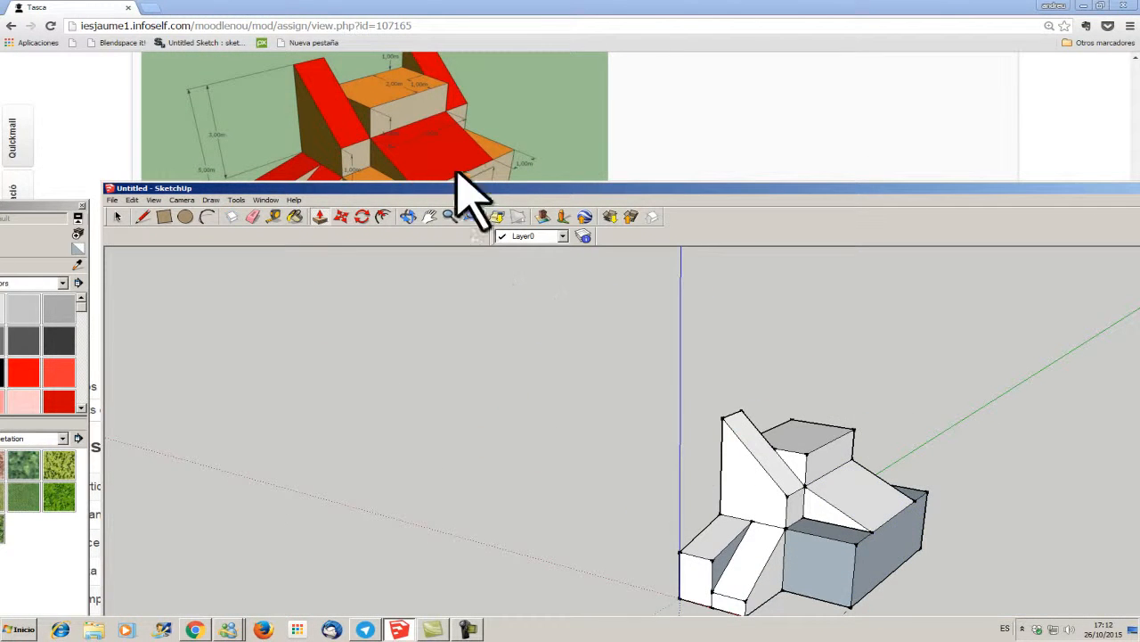
mouse_move(479, 190)
mouse_down()
mouse_move(445, 326)
mouse_move(335, 69)
mouse_move(565, 454)
mouse_move(721, 338)
mouse_move(719, 283)
mouse_move(755, 265)
mouse_move(809, 333)
mouse_move(771, 247)
mouse_move(778, 270)
mouse_move(567, 166)
mouse_up()
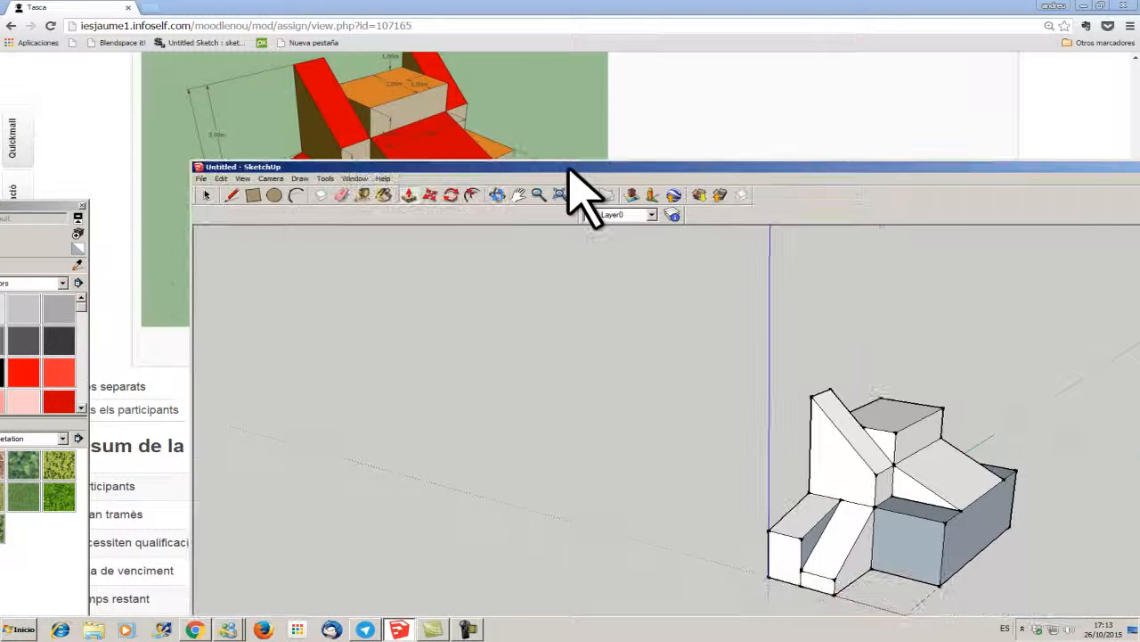
mouse_move(819, 169)
mouse_down()
mouse_move(616, 189)
mouse_move(626, 382)
mouse_move(558, 145)
mouse_move(581, 134)
mouse_up()
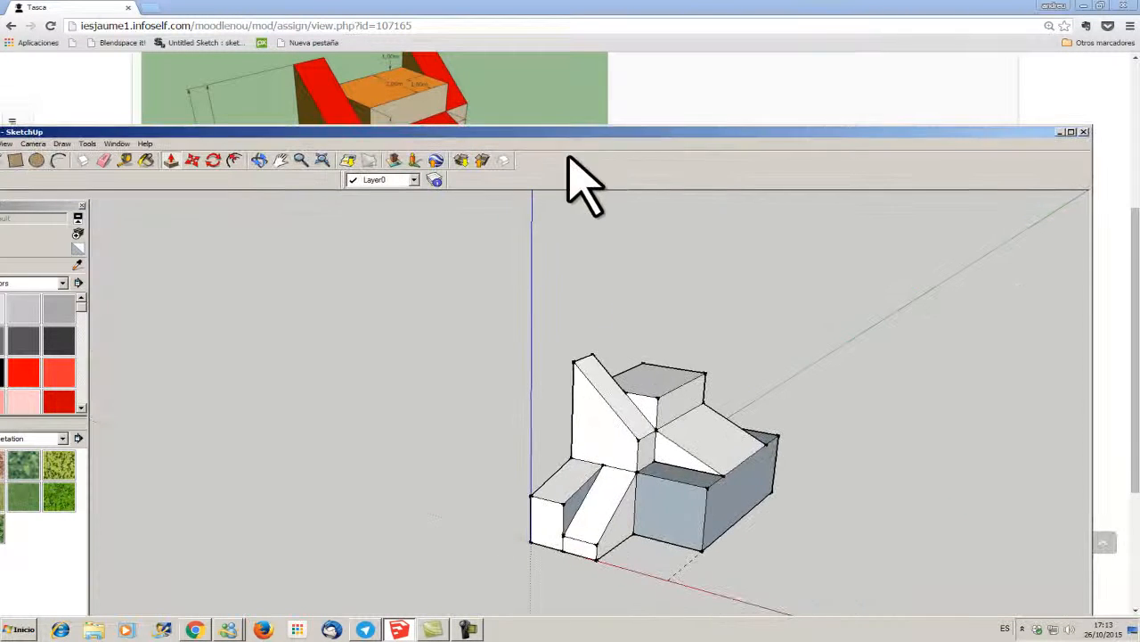
click(258, 160)
drag(748, 476, 769, 543)
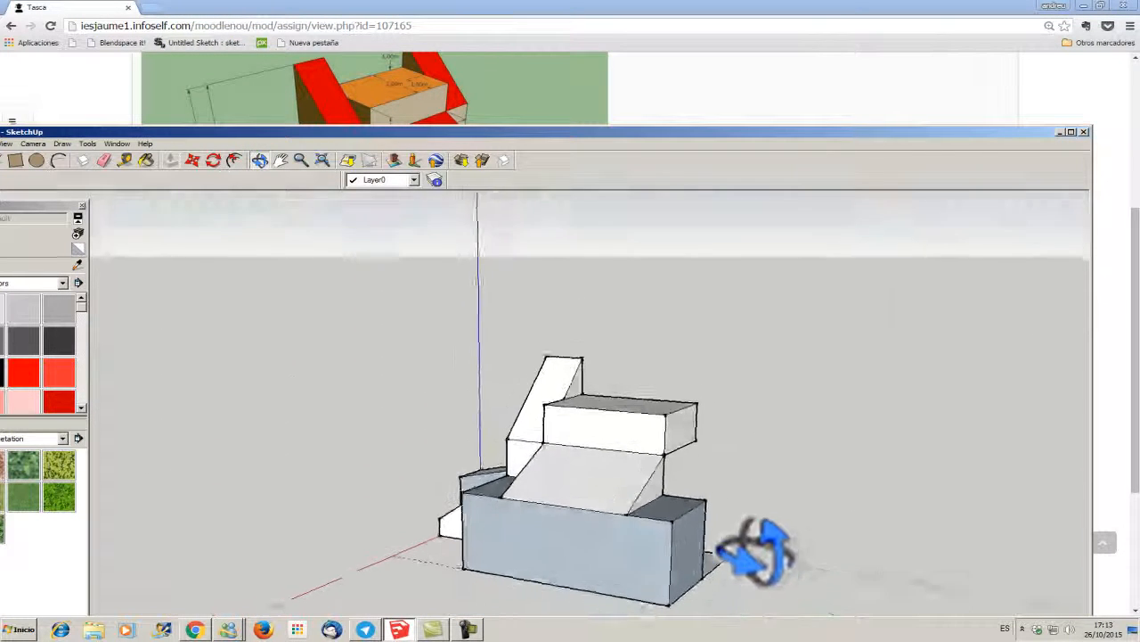
drag(771, 593, 679, 509)
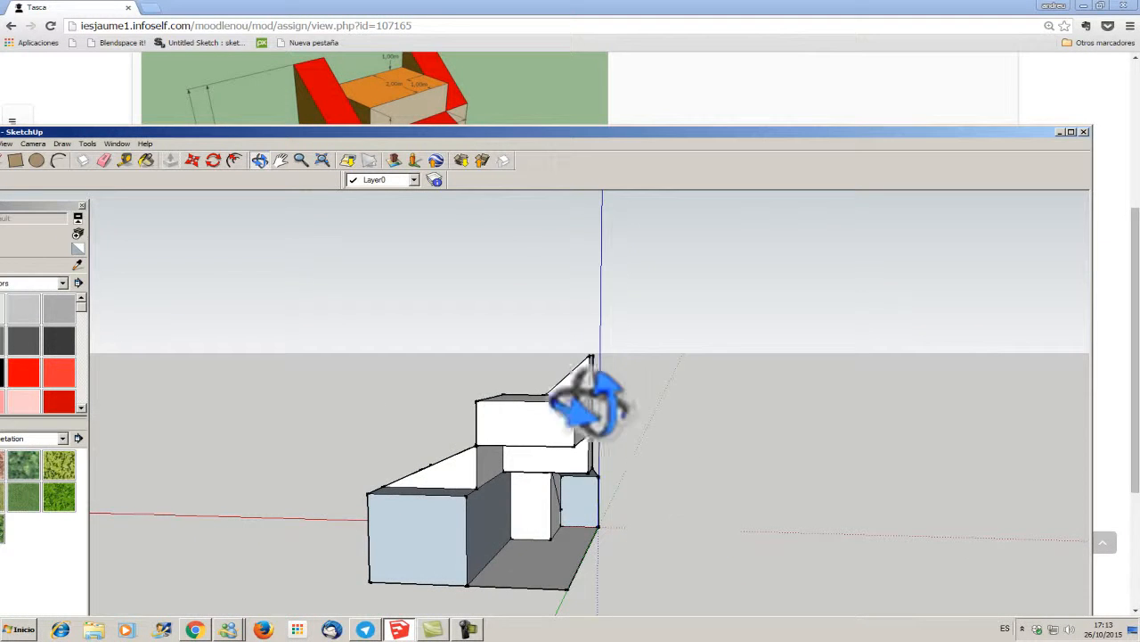
drag(539, 545, 423, 507)
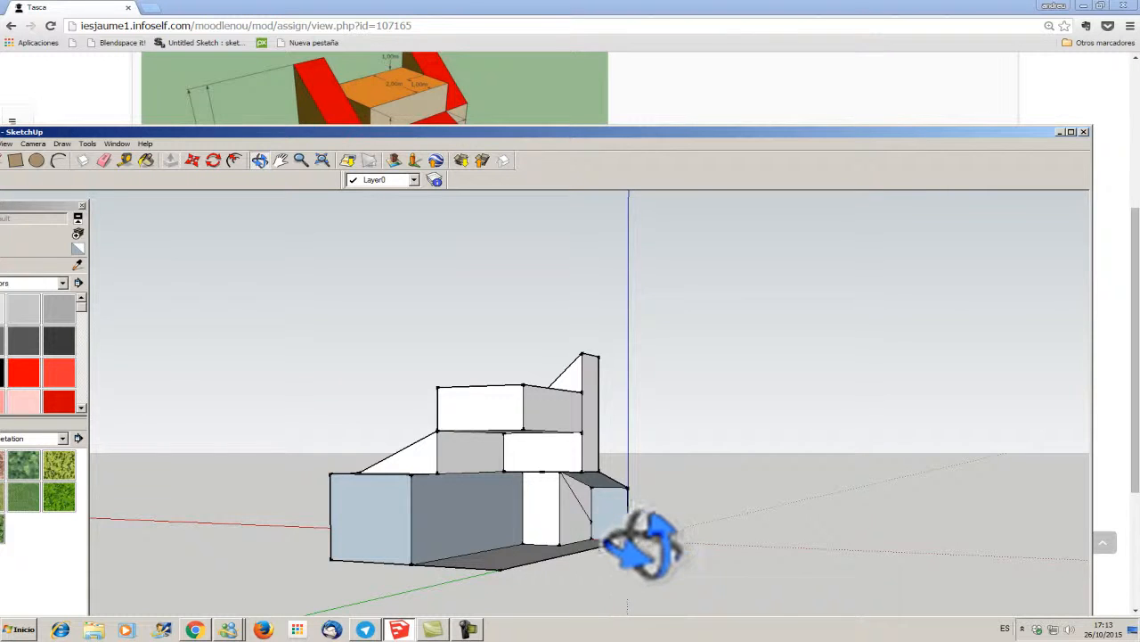
drag(629, 542, 239, 498)
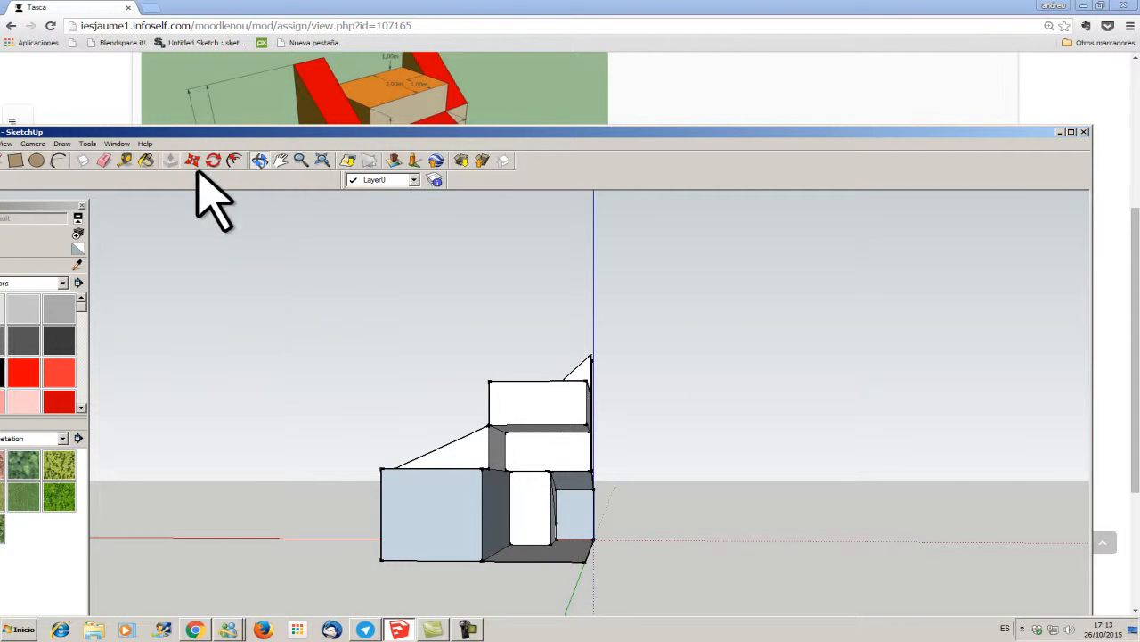
drag(473, 501, 535, 522)
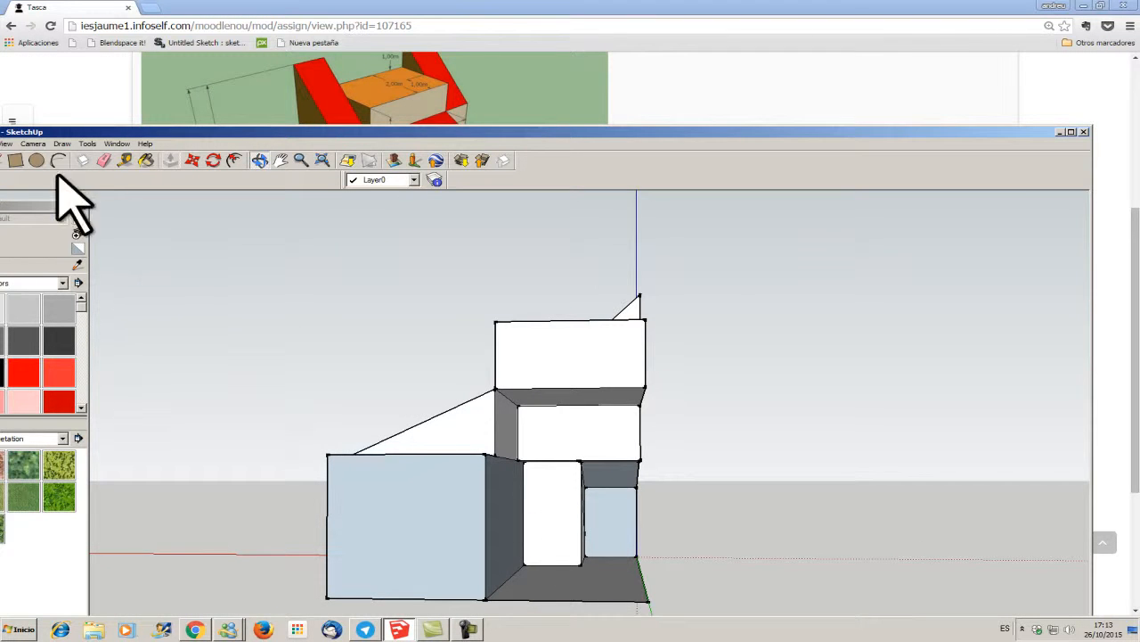
Push/Pull the rear recess's side face along the red axis until it aligns with the upper block's outer corner, filling the recess
drag(75, 136, 191, 137)
click(84, 161)
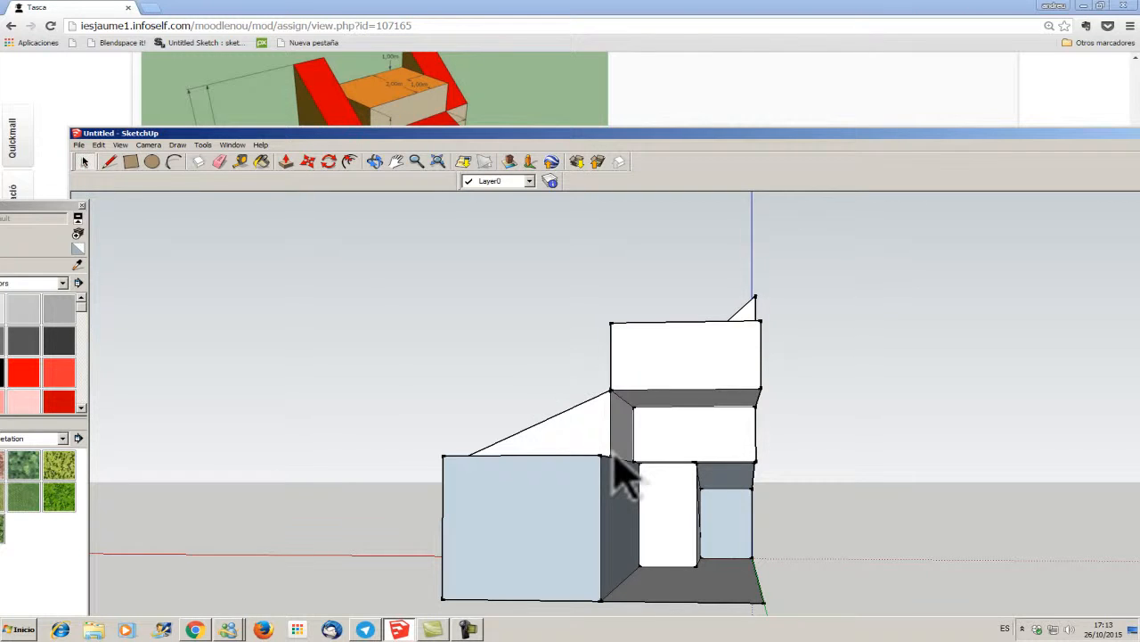
key(Escape)
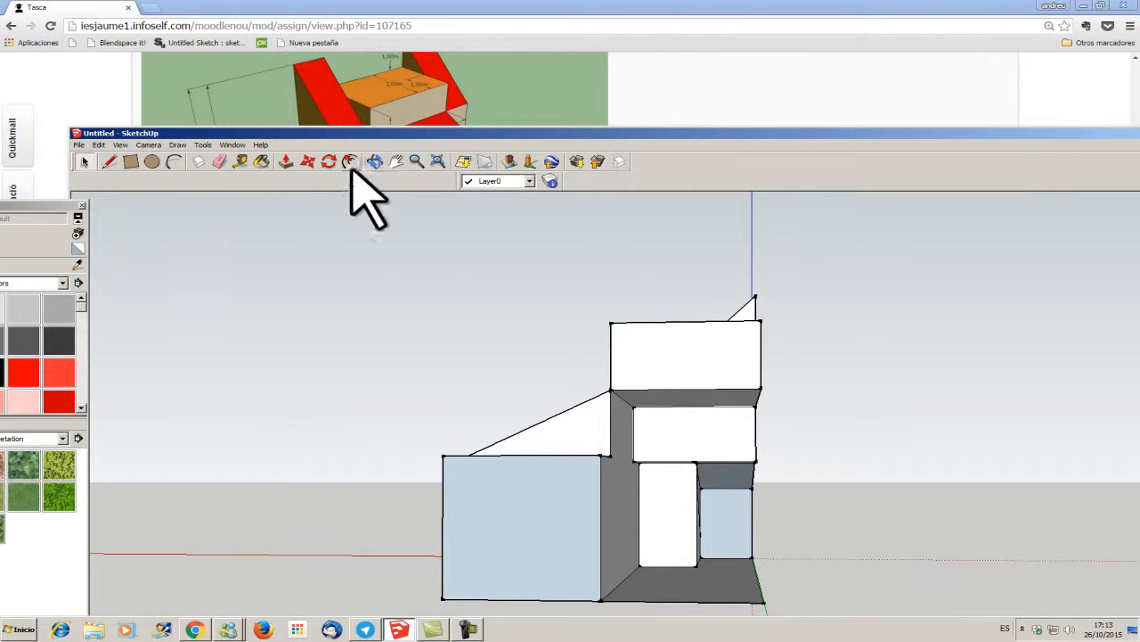
click(286, 162)
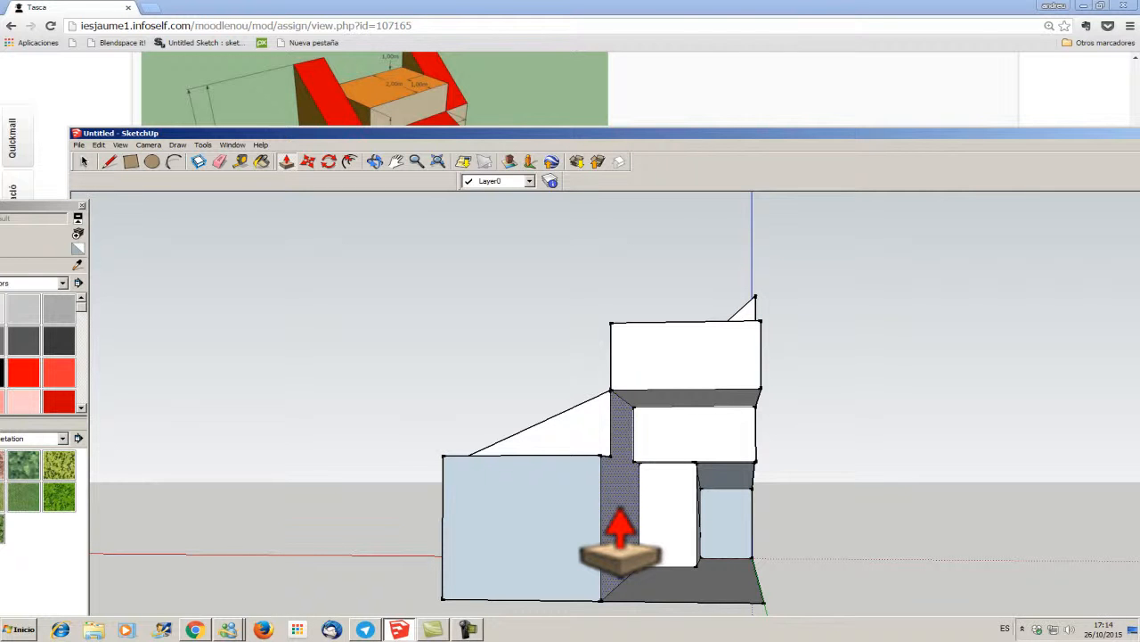
click(621, 521)
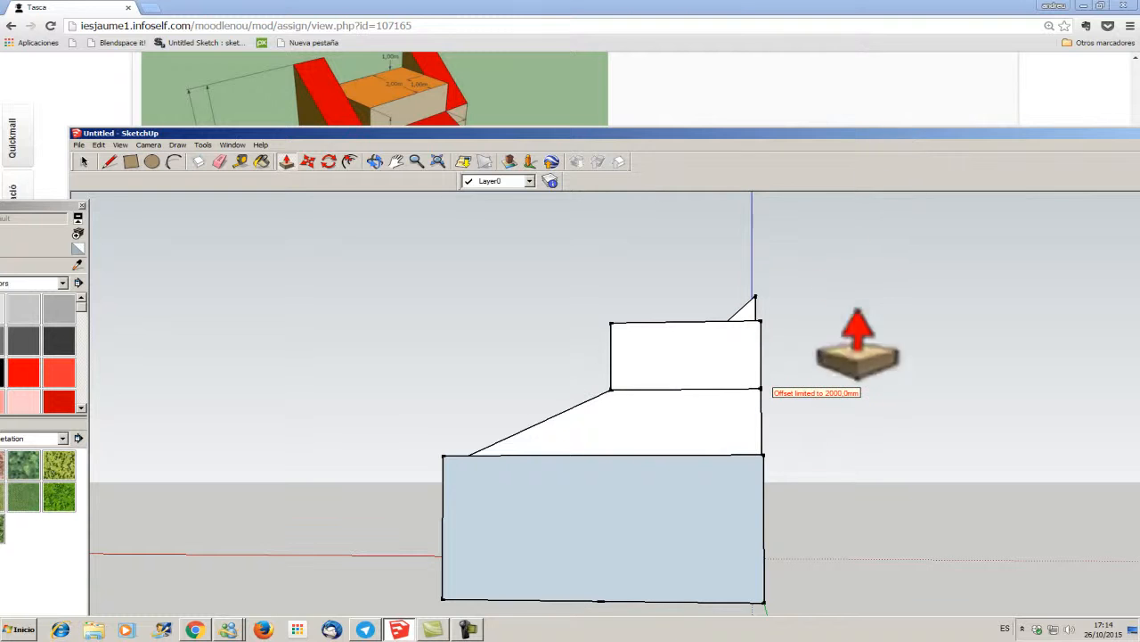
click(762, 390)
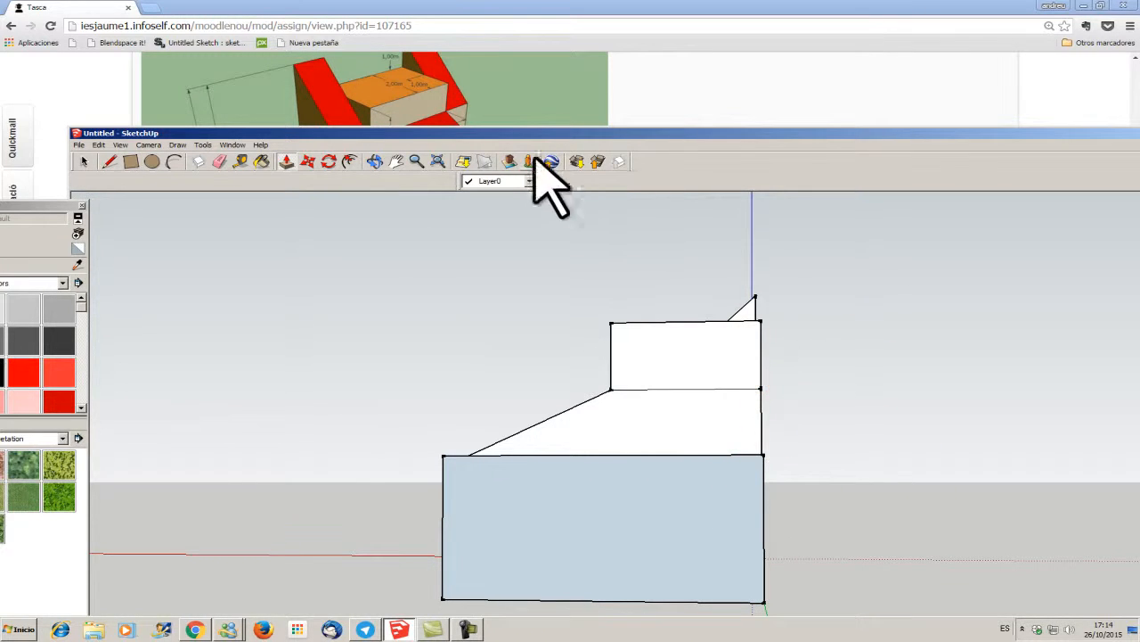
Close the low wing's open outer side with a line from the gable wall's base corner to the wing's upper corner on the blue axis
click(375, 161)
drag(895, 481, 703, 580)
mouse_move(905, 472)
mouse_down()
mouse_move(1064, 416)
mouse_move(1033, 401)
mouse_up()
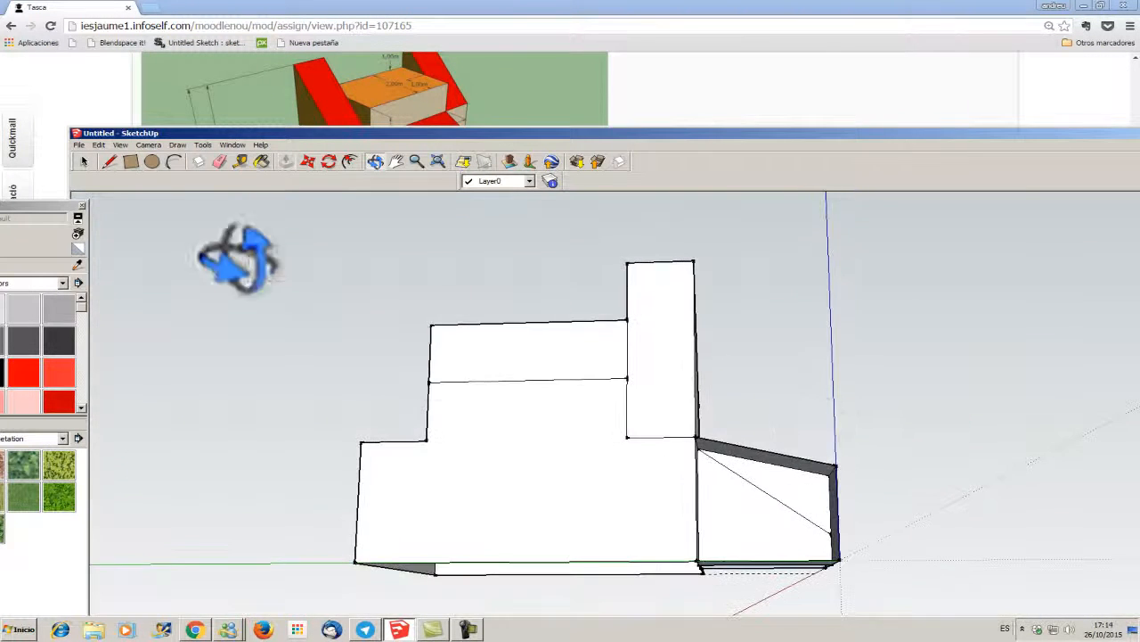
click(109, 162)
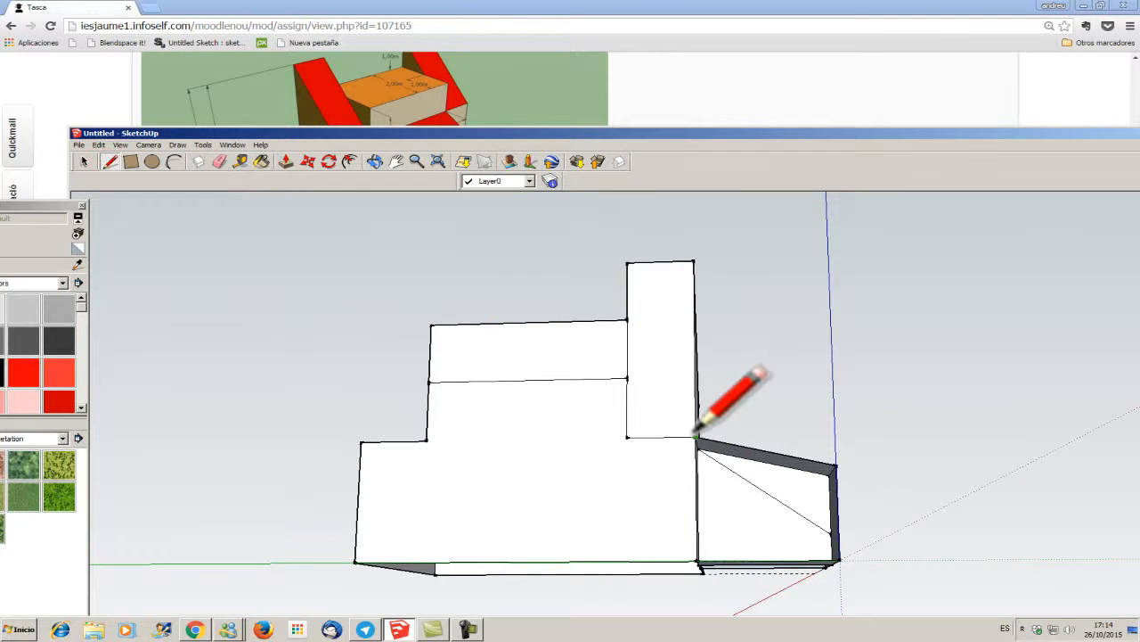
click(696, 436)
click(836, 465)
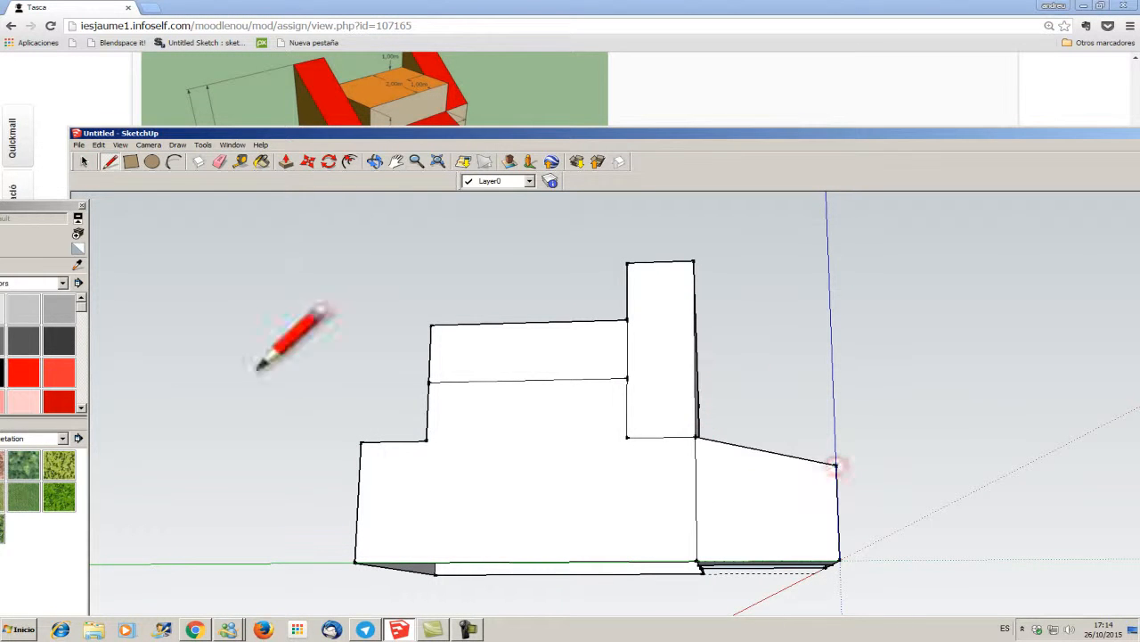
Delete the inner lines dividing the house's large upright back face so that it forms one single surface
scroll(452, 432, down, 1)
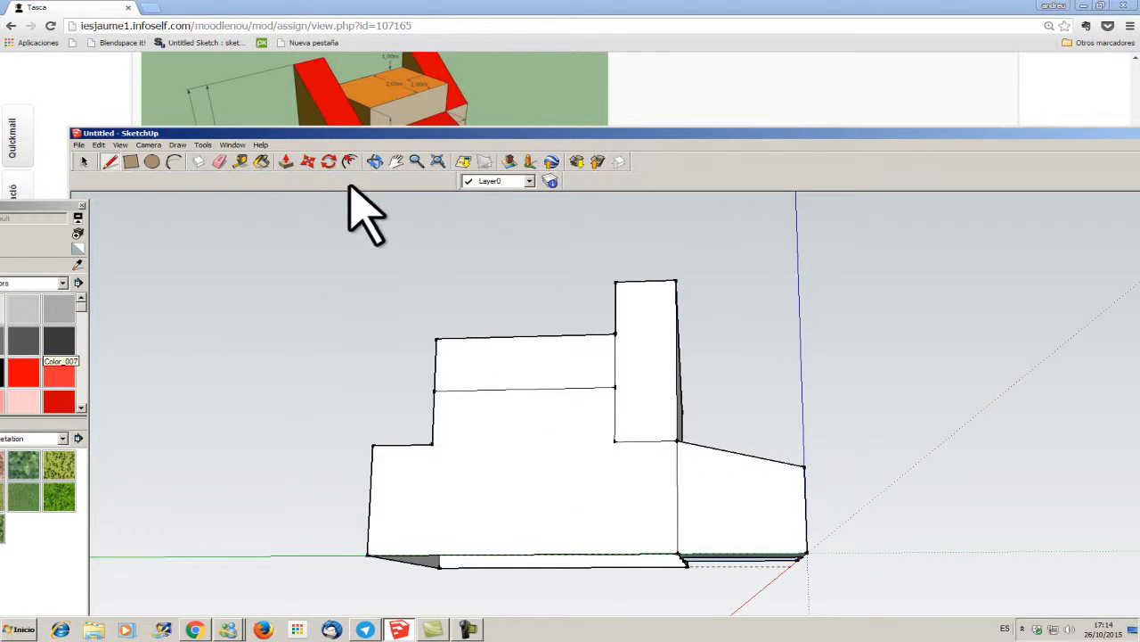
click(80, 160)
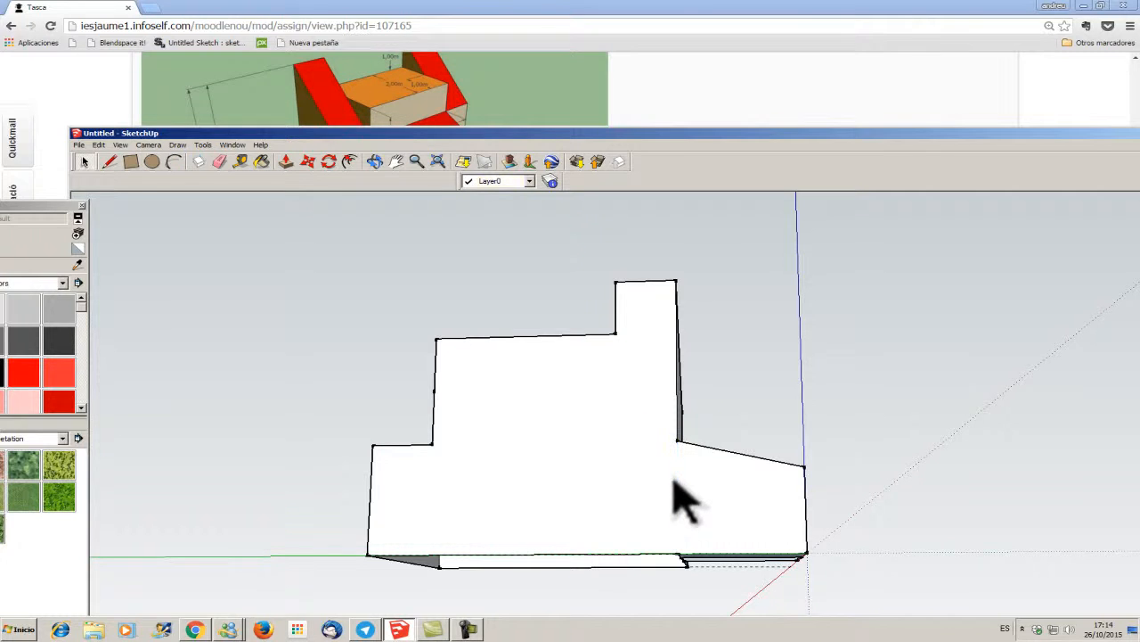
scroll(643, 512, down, 1)
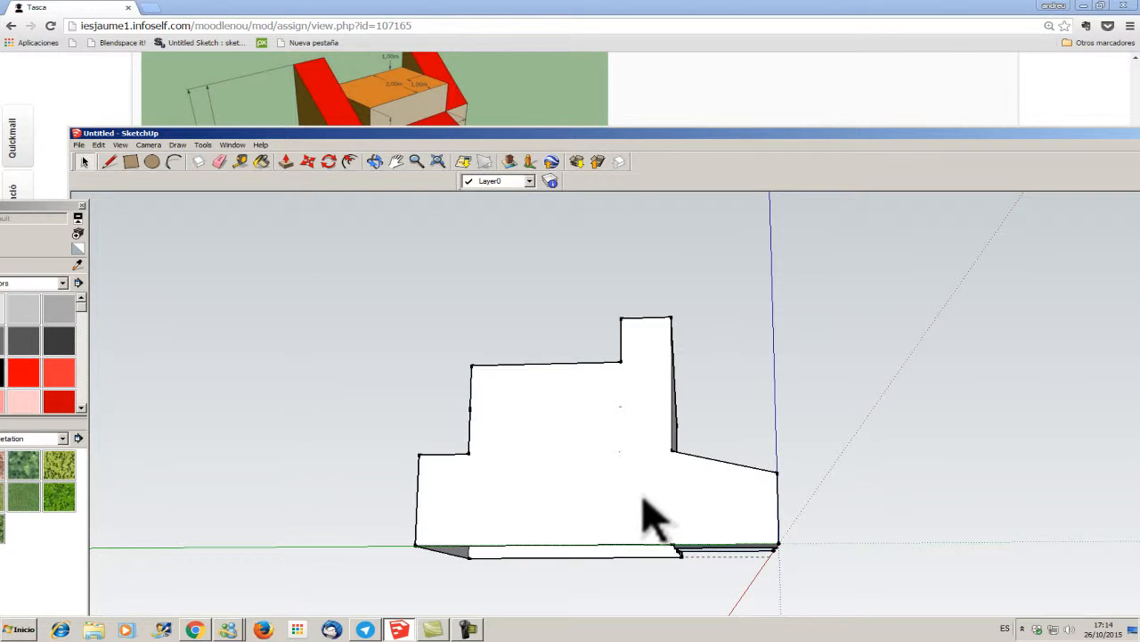
Close the house's open underside with lines between its base corners and delete the edge dividing the new base faces
click(375, 161)
mouse_move(543, 491)
mouse_down()
mouse_move(543, 288)
mouse_move(560, 593)
mouse_move(552, 358)
mouse_move(522, 348)
mouse_move(565, 479)
mouse_move(547, 615)
mouse_move(798, 533)
mouse_move(756, 501)
mouse_move(548, 509)
mouse_move(535, 540)
mouse_up()
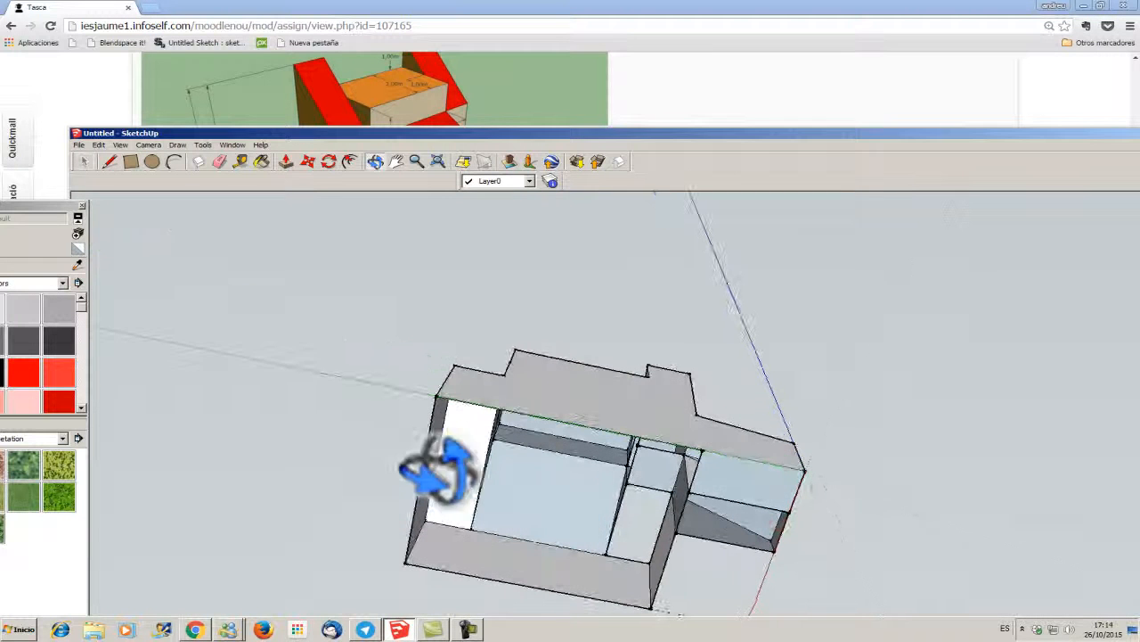
click(108, 161)
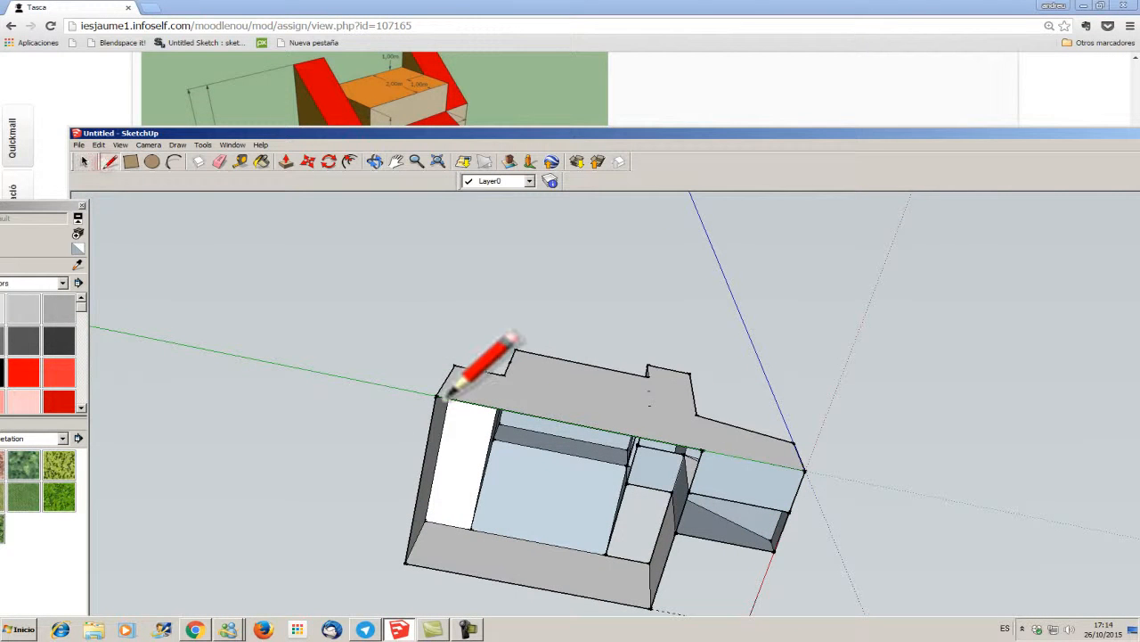
click(805, 468)
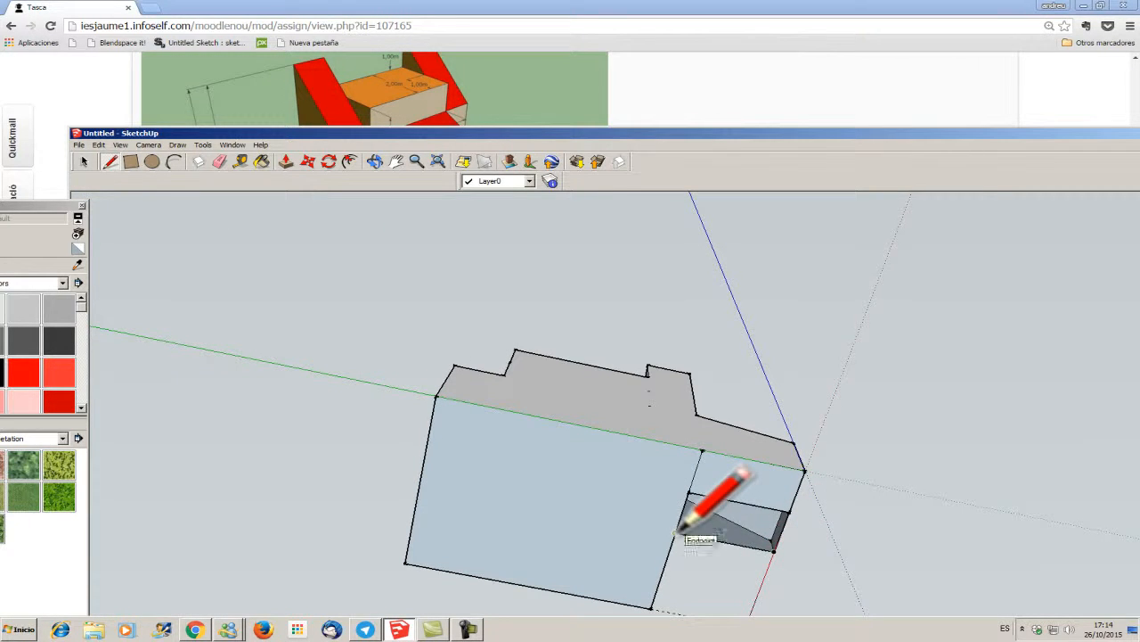
click(677, 533)
click(84, 163)
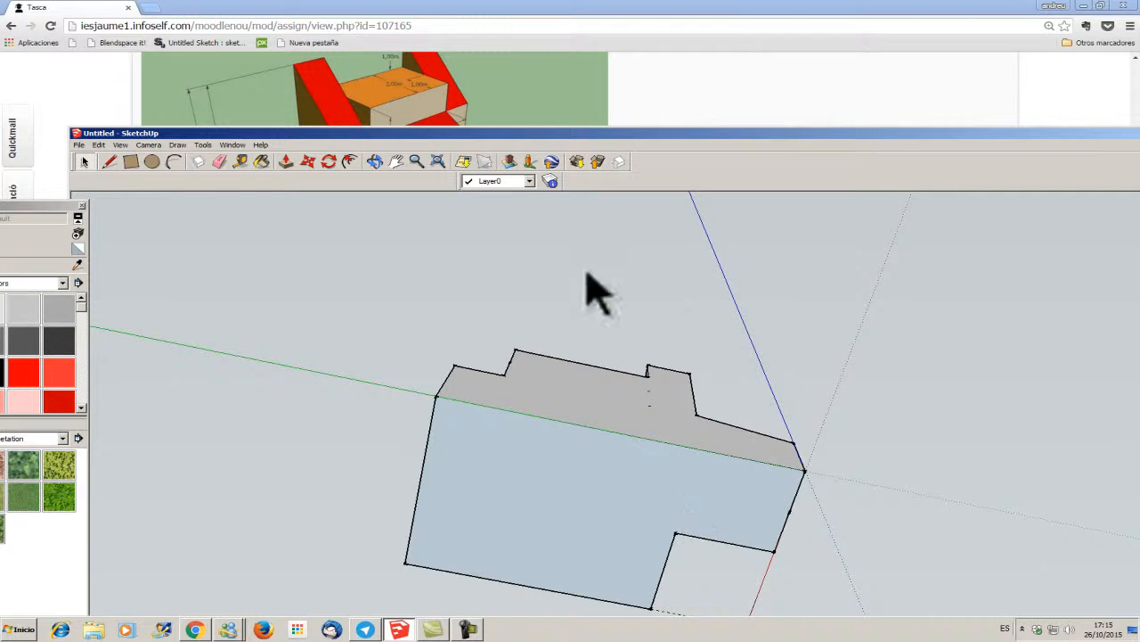
Remove the stray edge remnant from the large upright back face and the short line dividing the low wing's front face
click(648, 394)
click(720, 399)
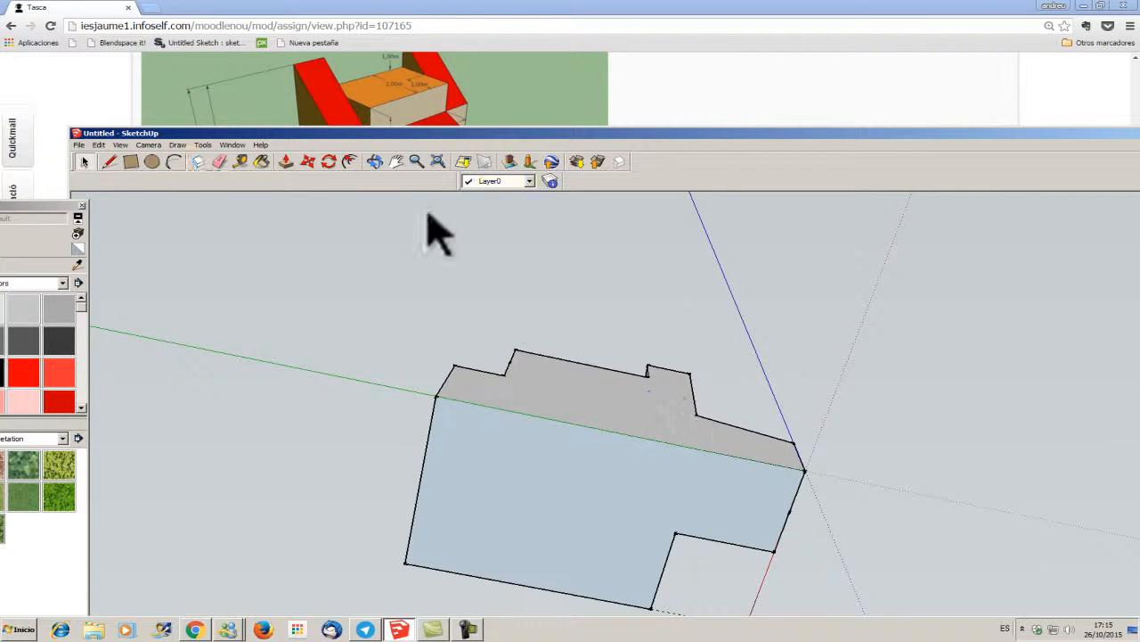
click(375, 161)
drag(338, 384, 797, 501)
drag(650, 331, 784, 494)
click(108, 161)
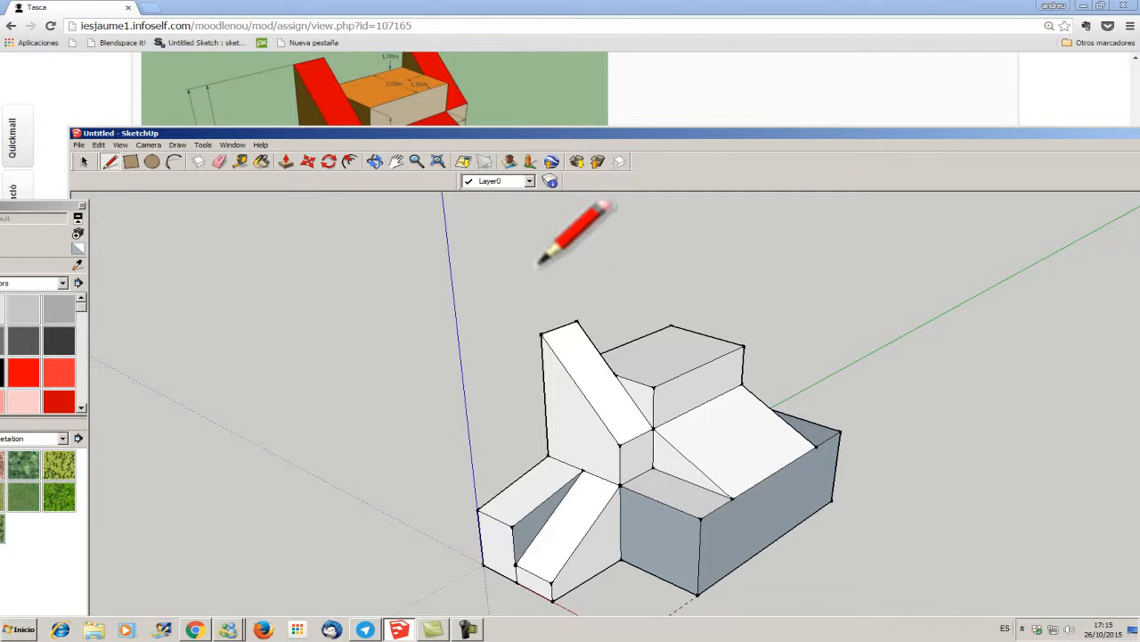
click(85, 163)
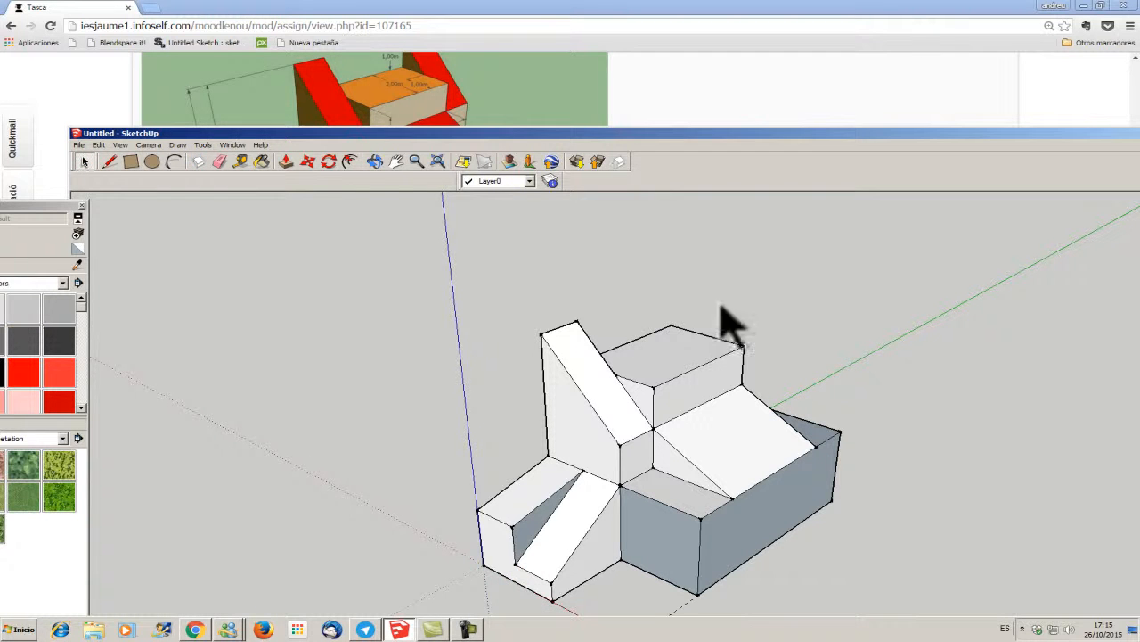
Draw a 3000 mm vertical line on the blue axis from the outer base corner beside the upper block
click(374, 161)
drag(898, 489, 535, 517)
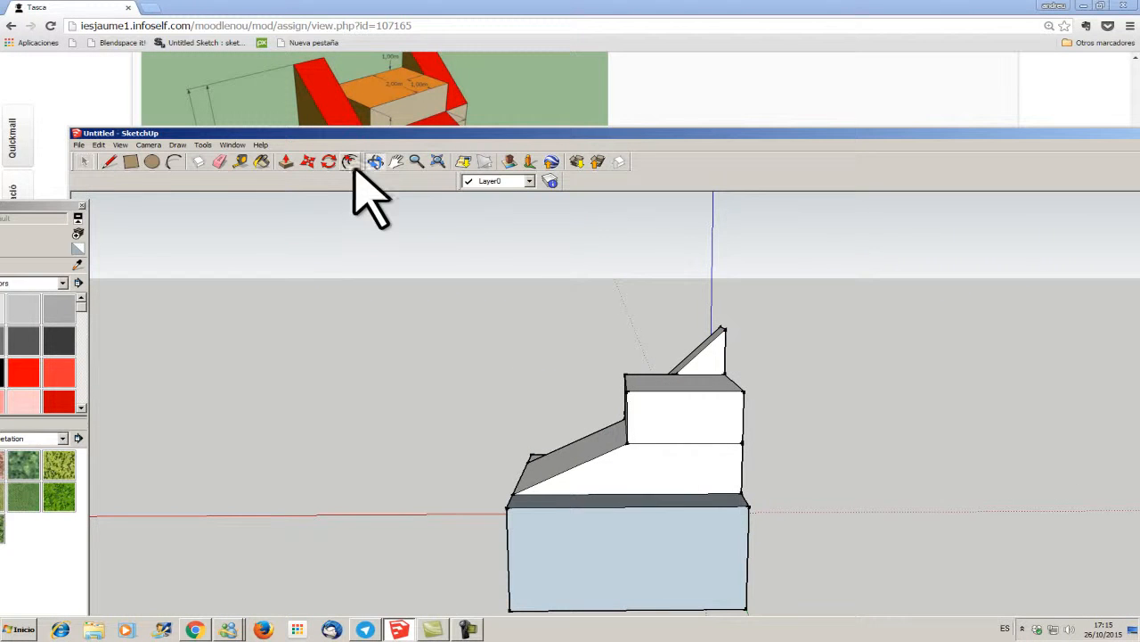
click(108, 160)
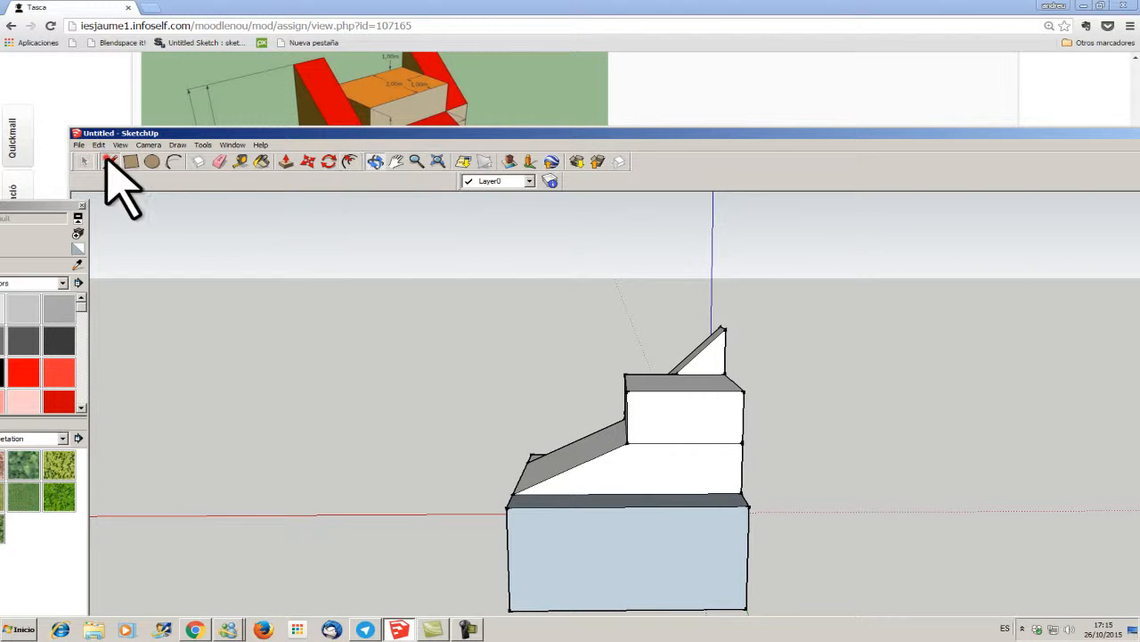
click(743, 492)
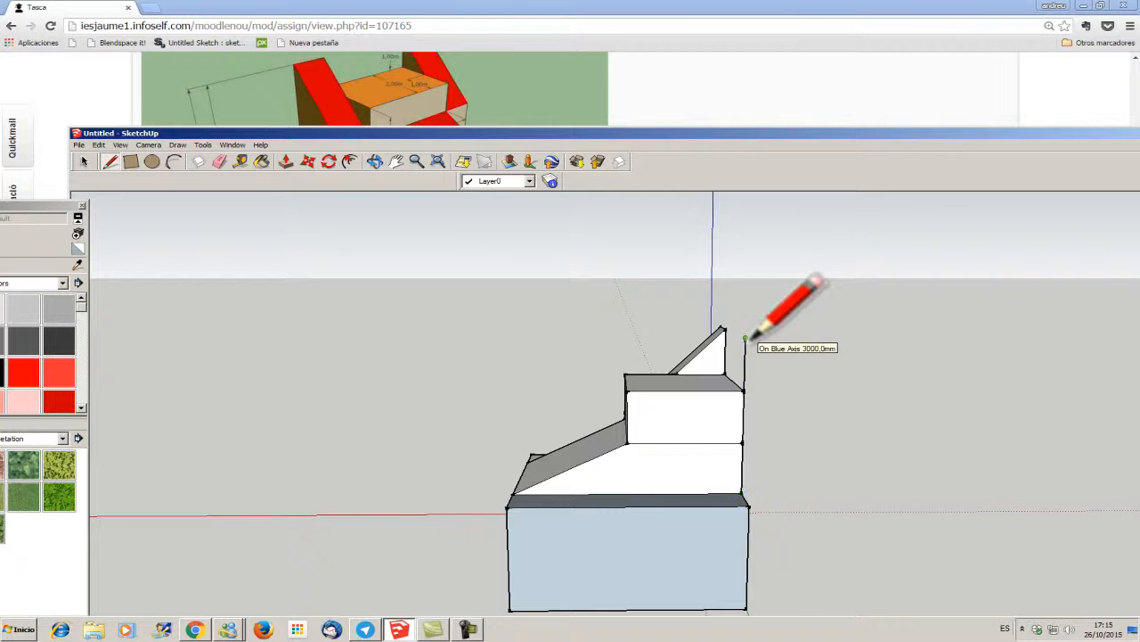
click(745, 339)
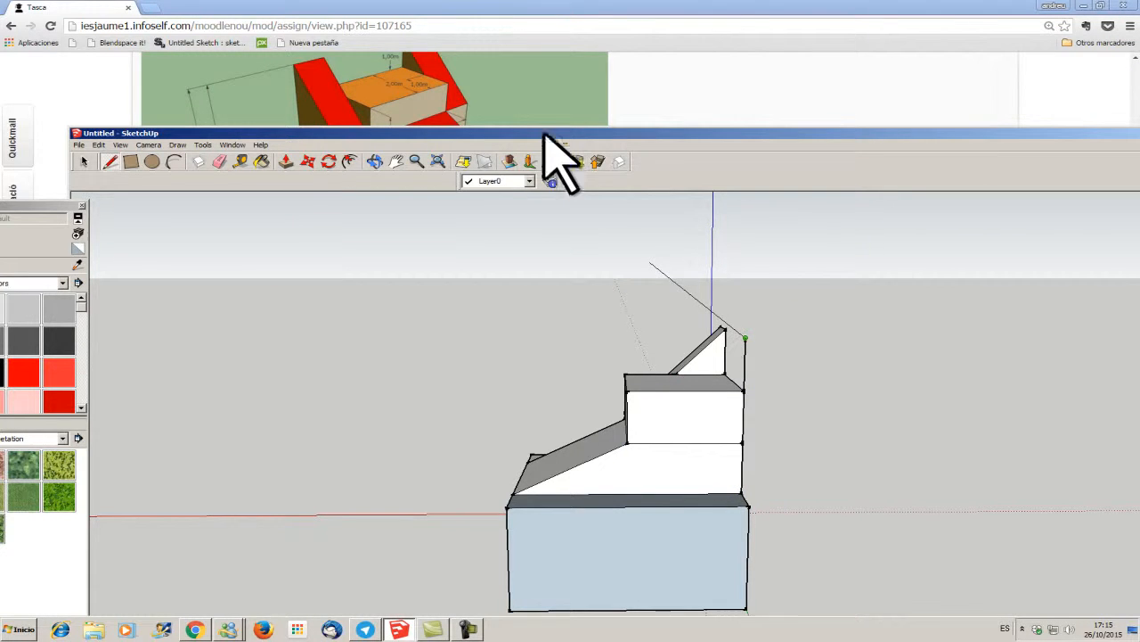
click(375, 161)
mouse_move(328, 369)
mouse_down()
mouse_move(513, 458)
mouse_move(828, 491)
mouse_move(865, 522)
mouse_move(454, 446)
mouse_move(766, 450)
mouse_up()
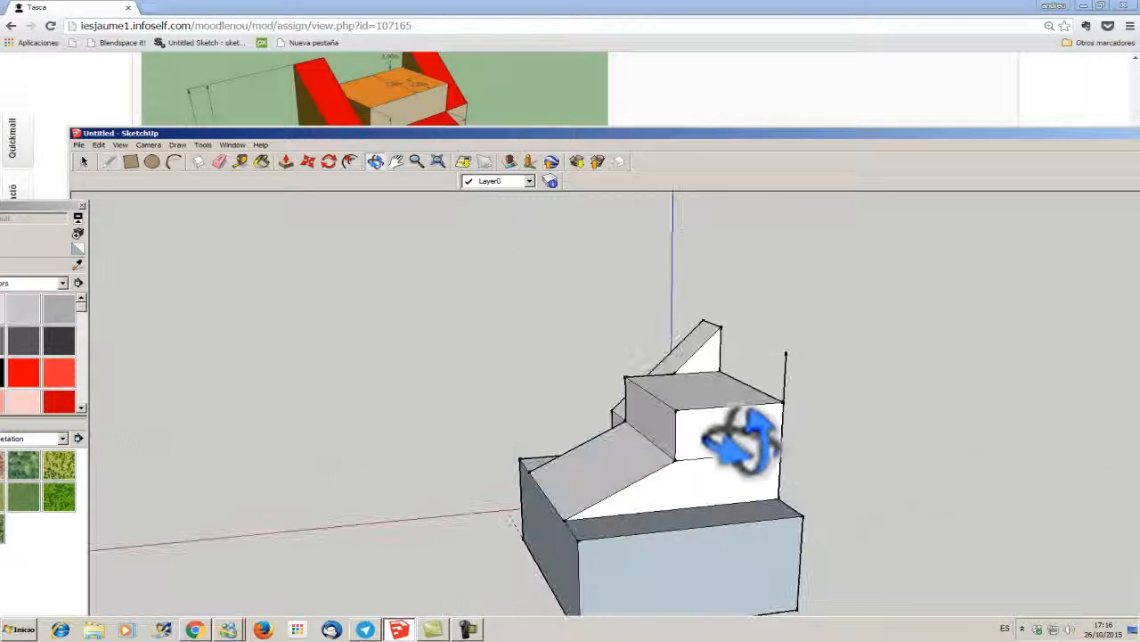
click(85, 162)
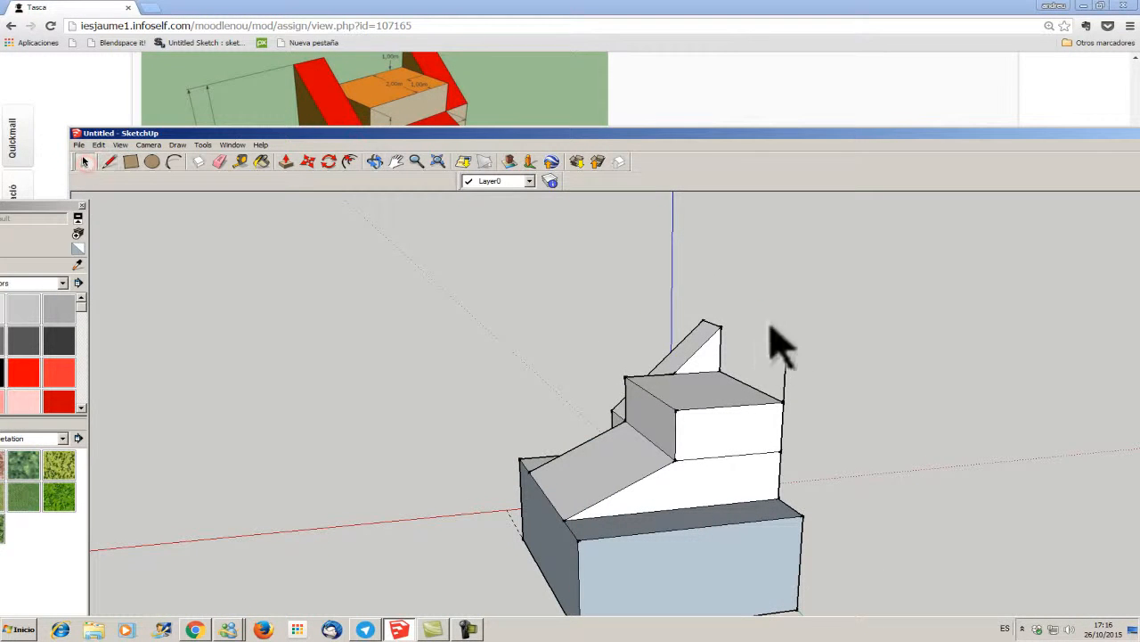
Outline the second gable with a sloping line from the vertical line's top to the upper block's lower corner, and a vertical down to the base
click(108, 161)
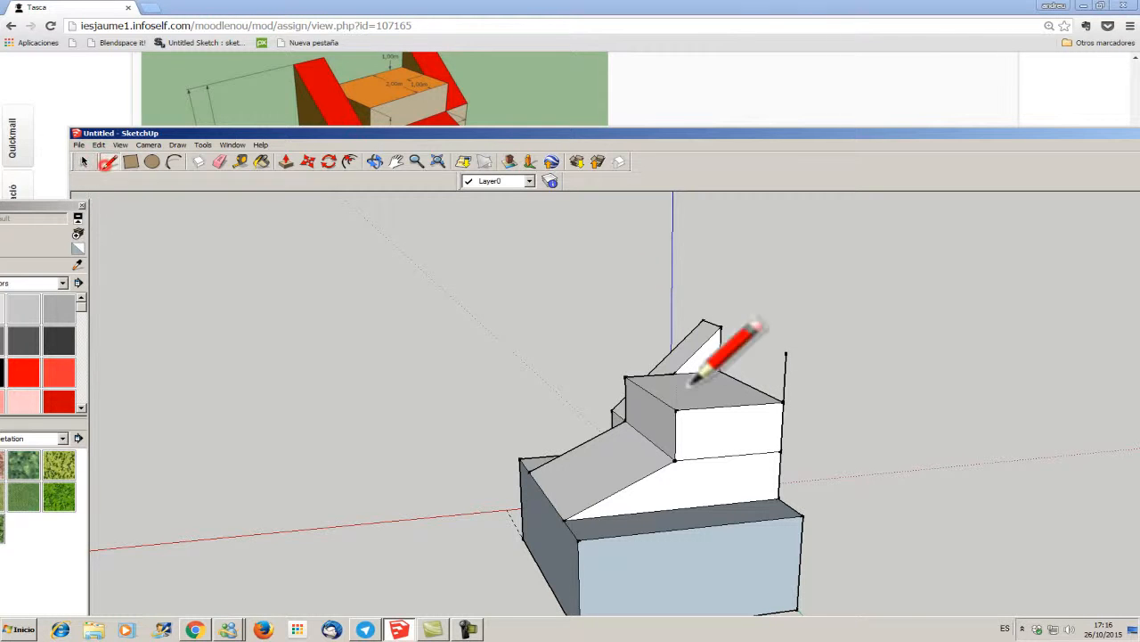
click(785, 353)
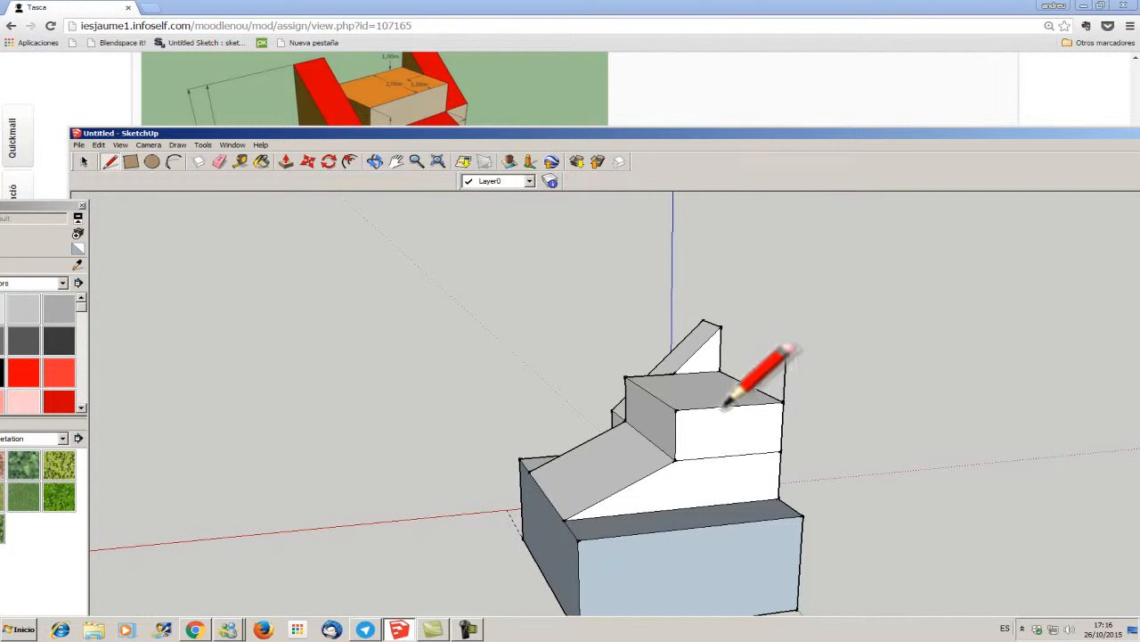
click(675, 459)
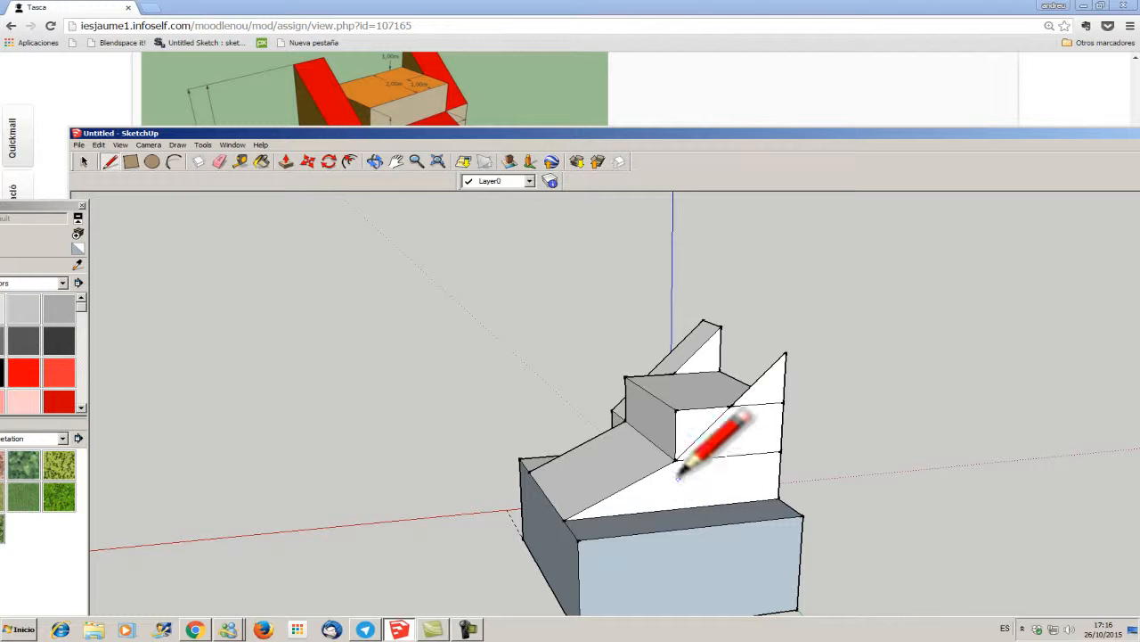
click(675, 508)
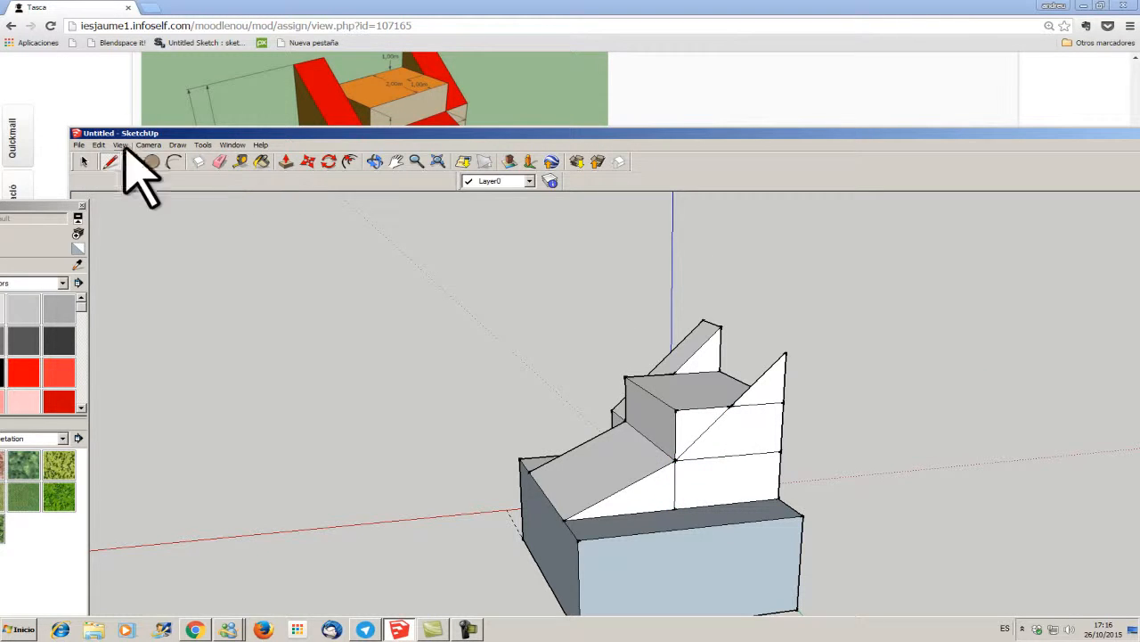
Delete the horizontal lines crossing the second gable's face and Push/Pull it outward to the base's outer edge
click(80, 161)
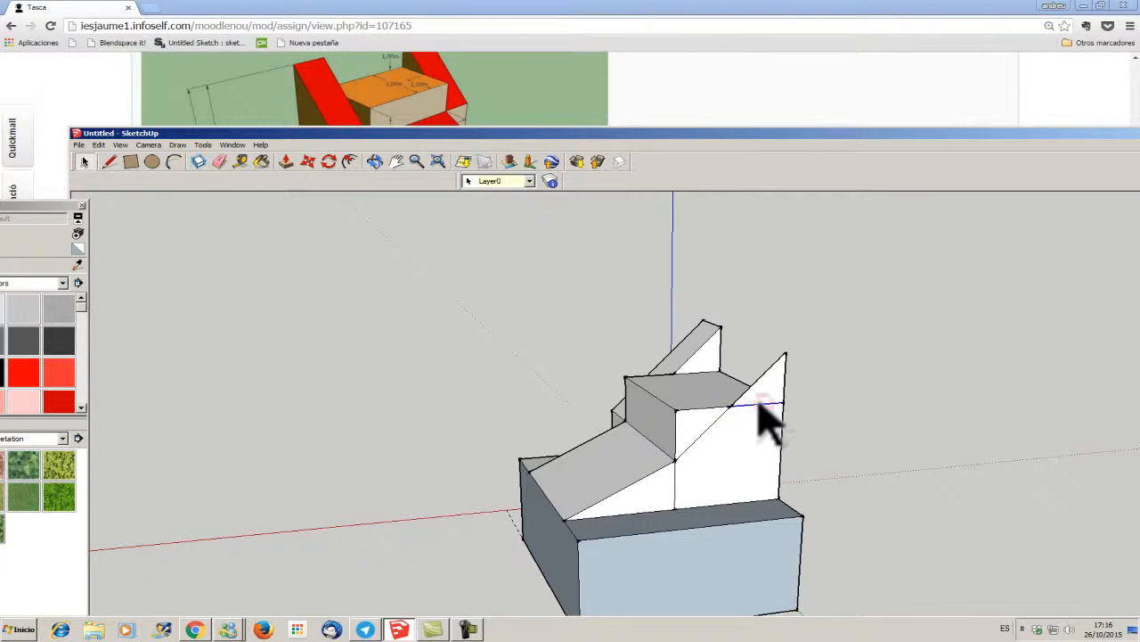
key(Delete)
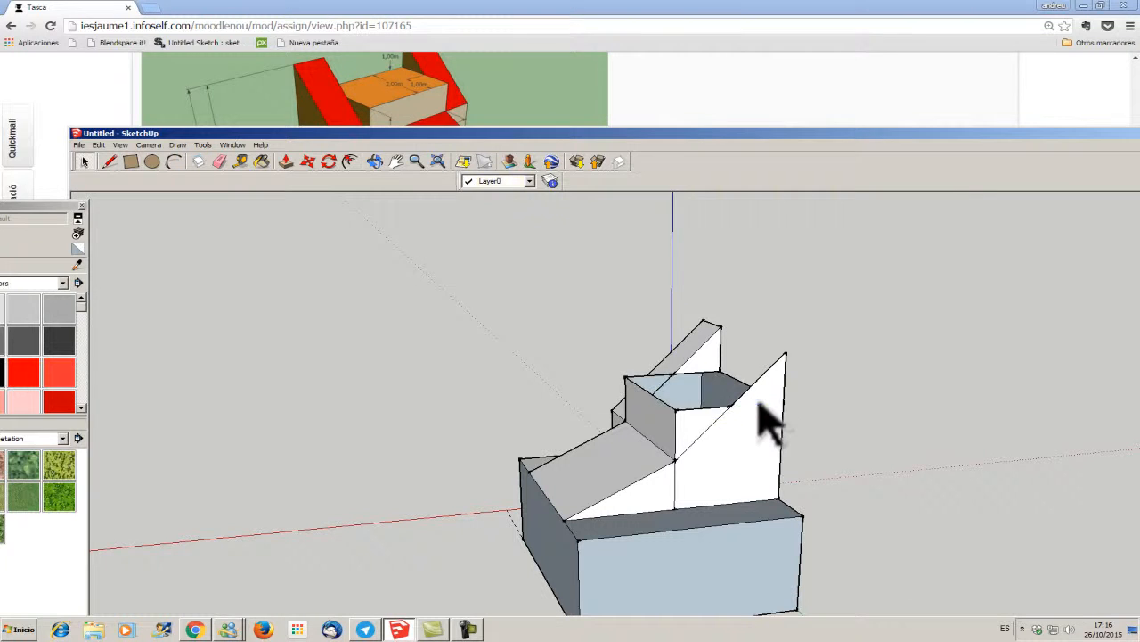
click(284, 161)
drag(703, 478, 732, 475)
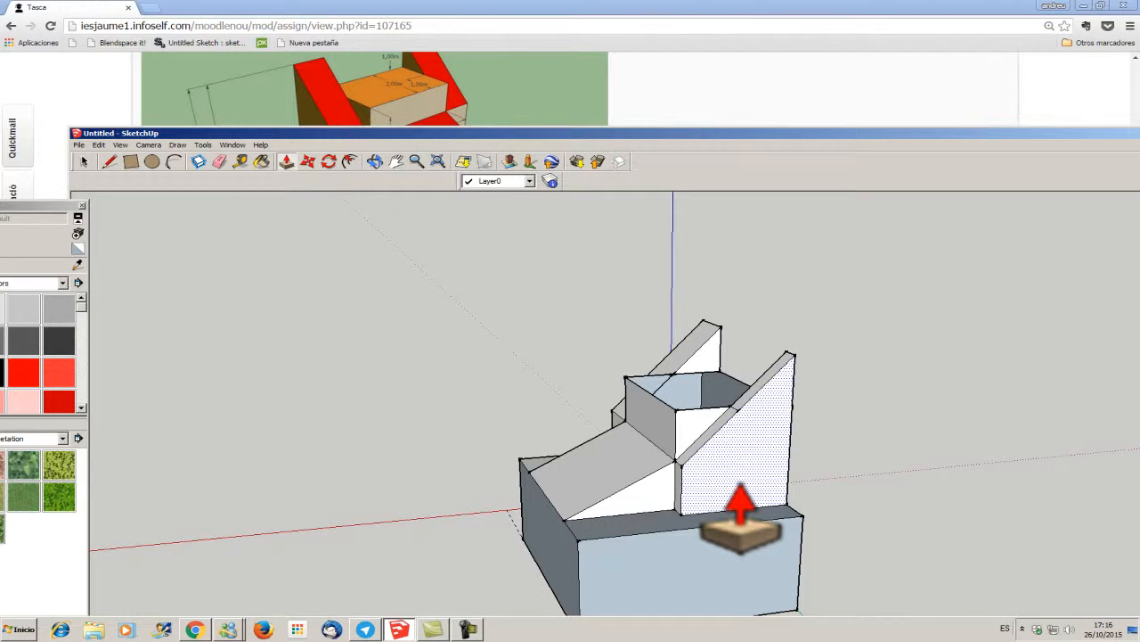
drag(740, 504, 741, 506)
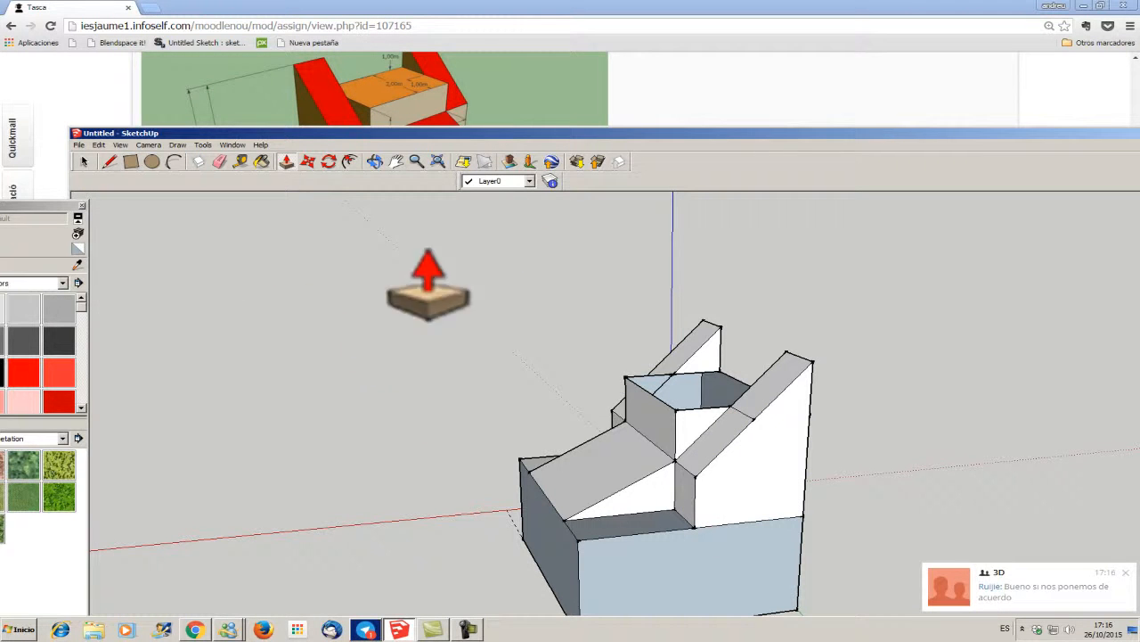
Erase the line crossing the second gable's slope and the leftover diagonal line inside the open upper block
click(86, 162)
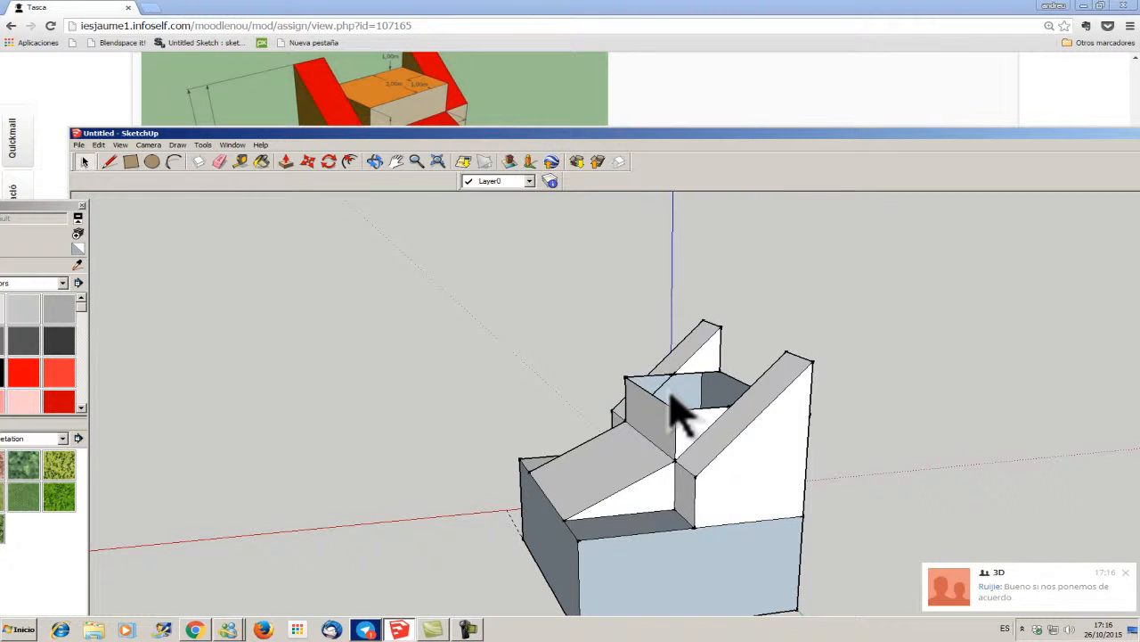
right_click(664, 387)
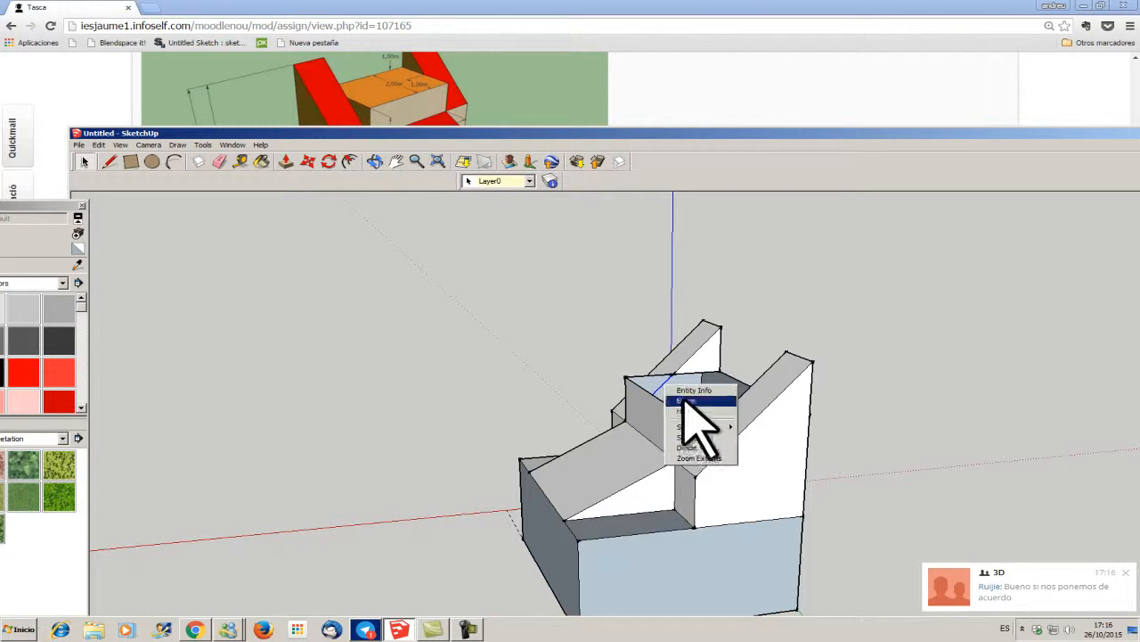
click(686, 410)
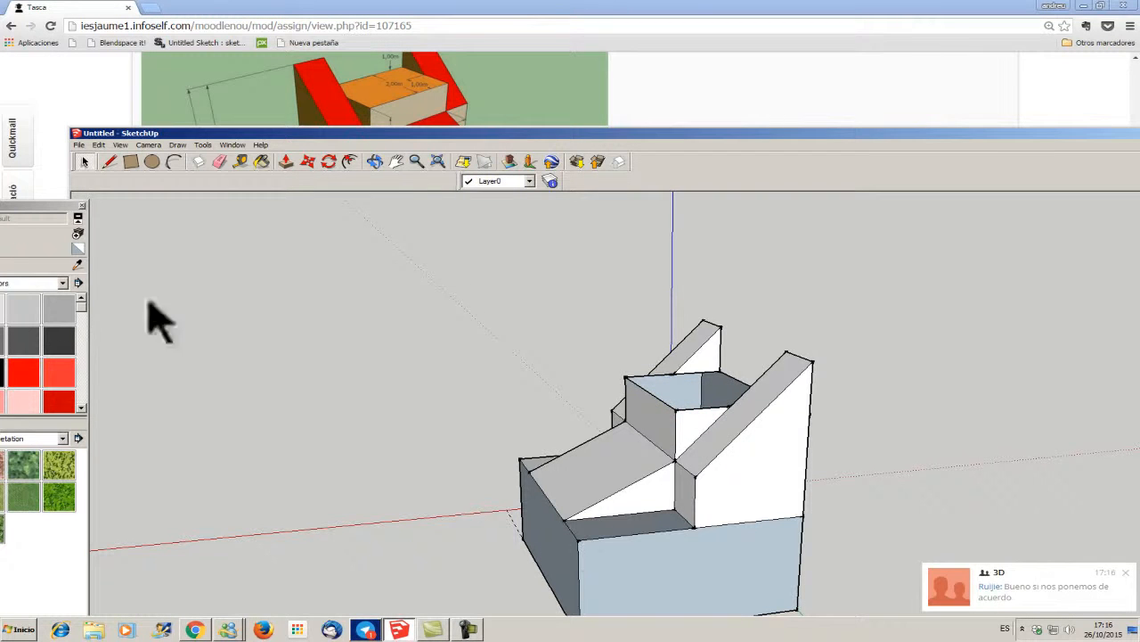
Close the upper block's open top with a line along its edge beside the second gable
click(375, 161)
drag(412, 247, 720, 611)
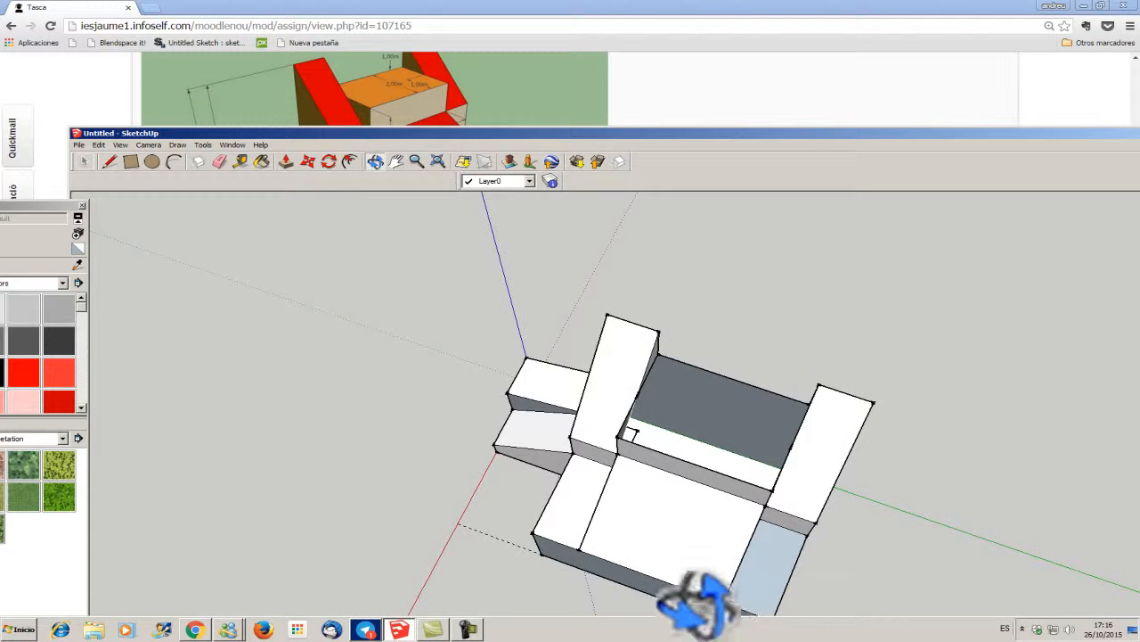
mouse_move(535, 316)
mouse_down()
mouse_move(555, 386)
mouse_move(422, 346)
mouse_up()
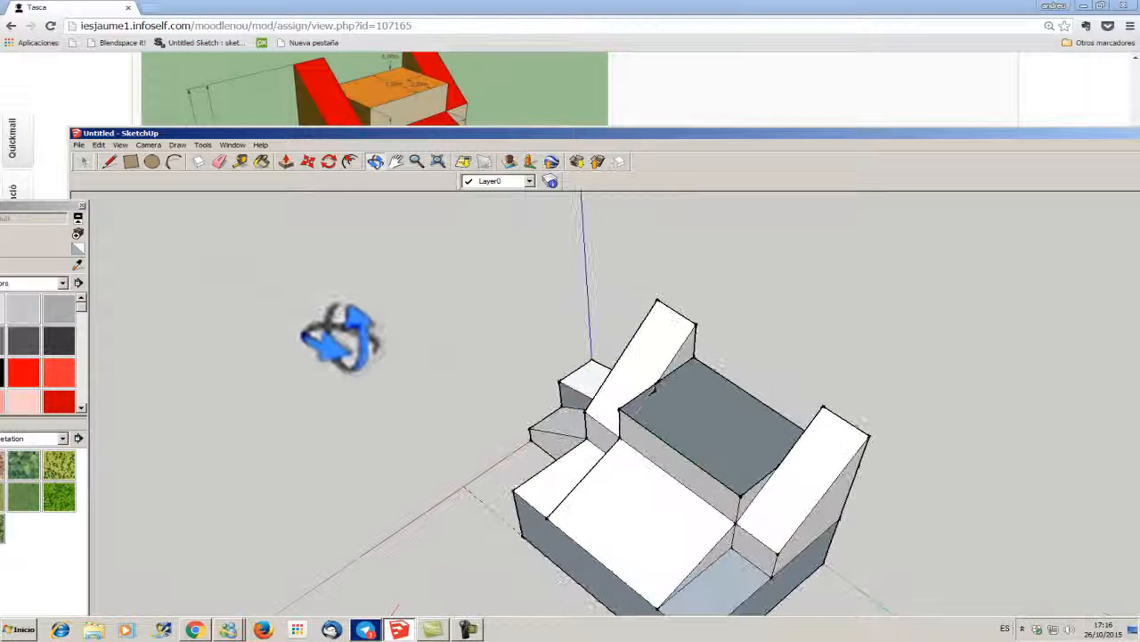
click(108, 161)
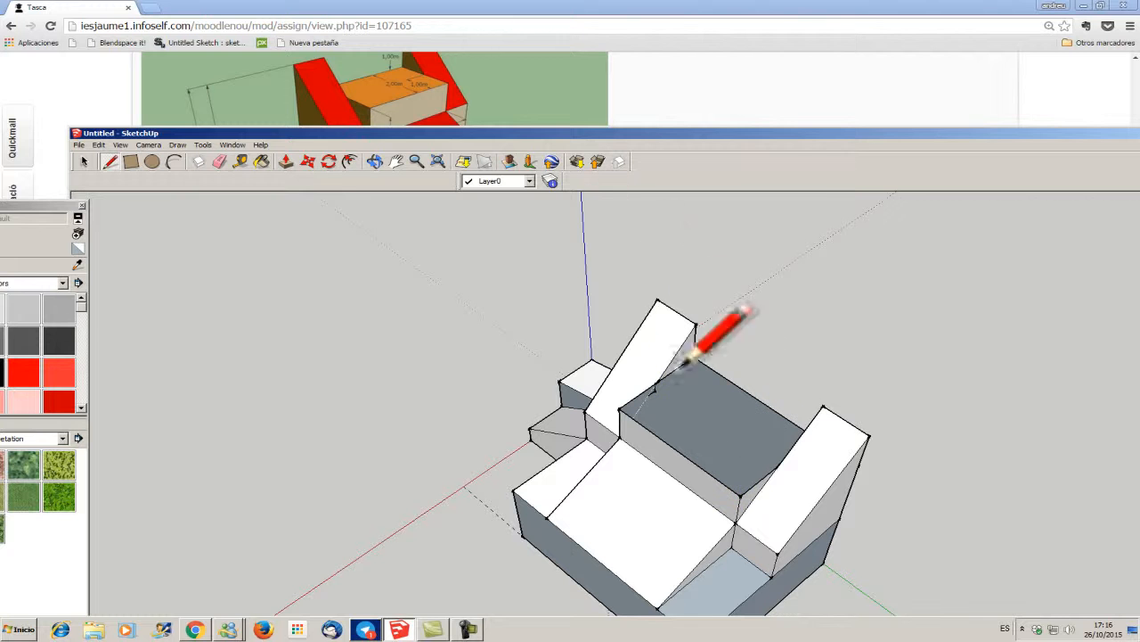
click(375, 161)
drag(394, 318, 710, 351)
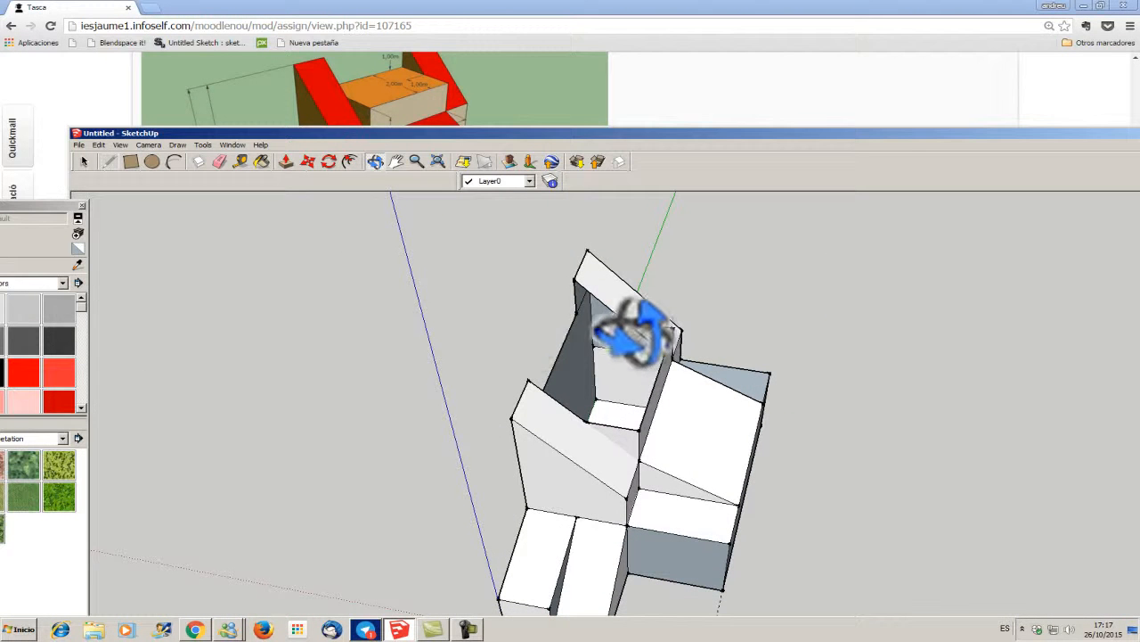
click(111, 162)
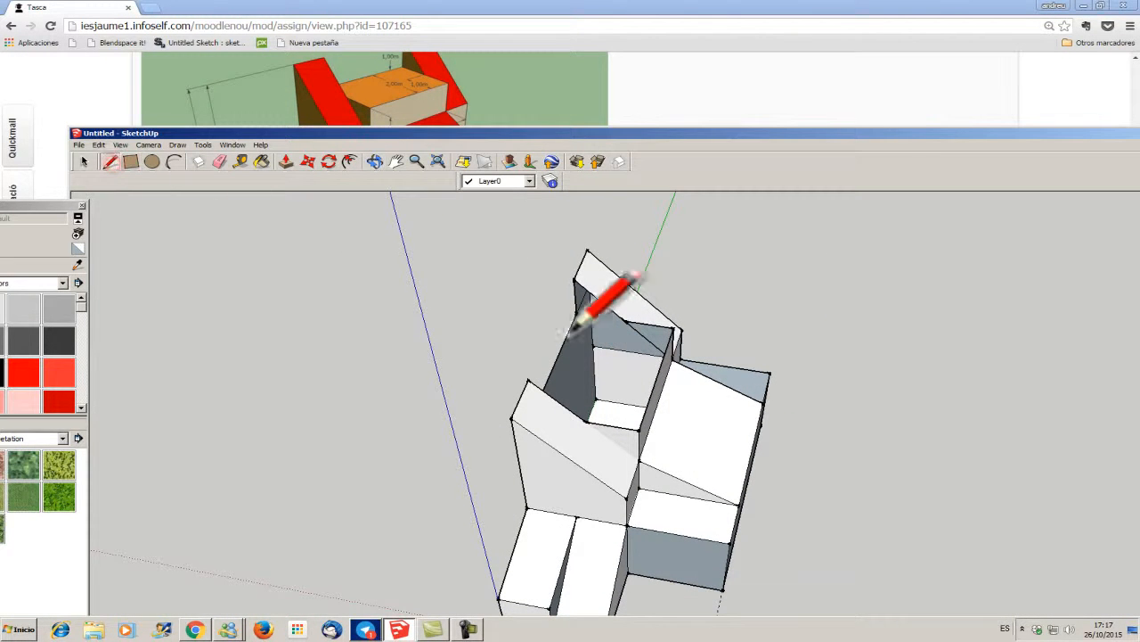
click(625, 321)
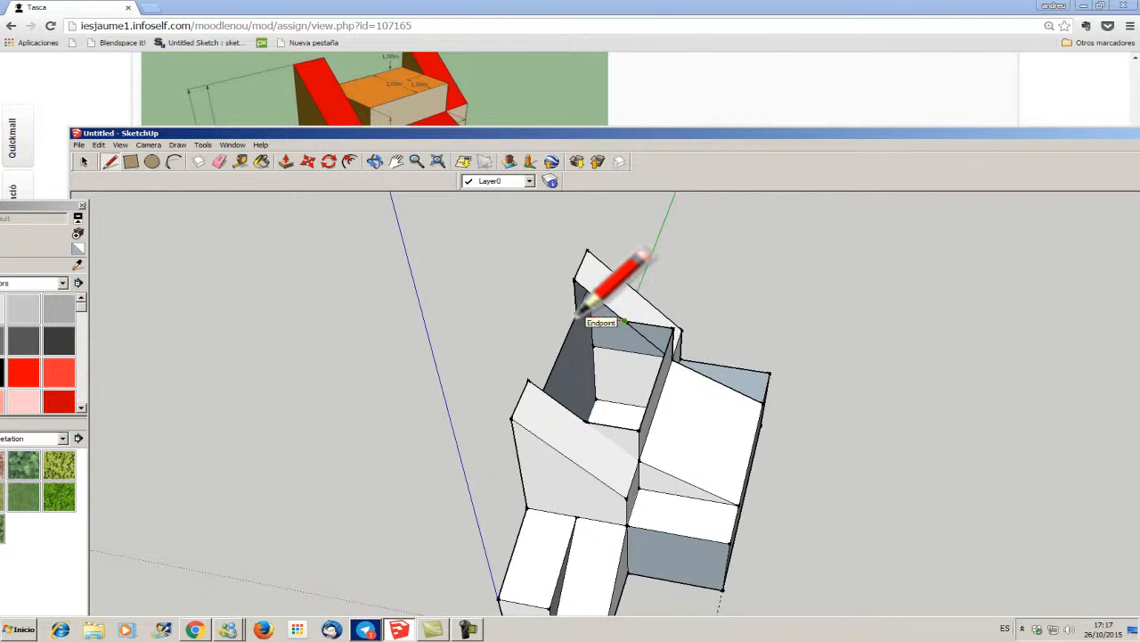
click(575, 313)
scroll(776, 330, down, 4)
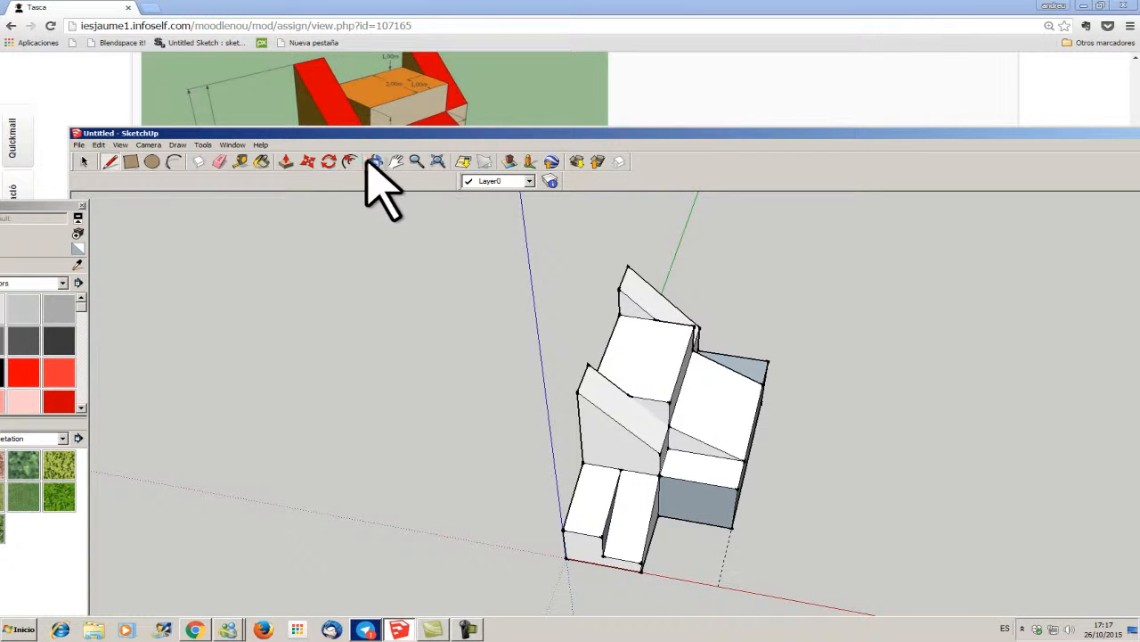
drag(704, 392, 659, 566)
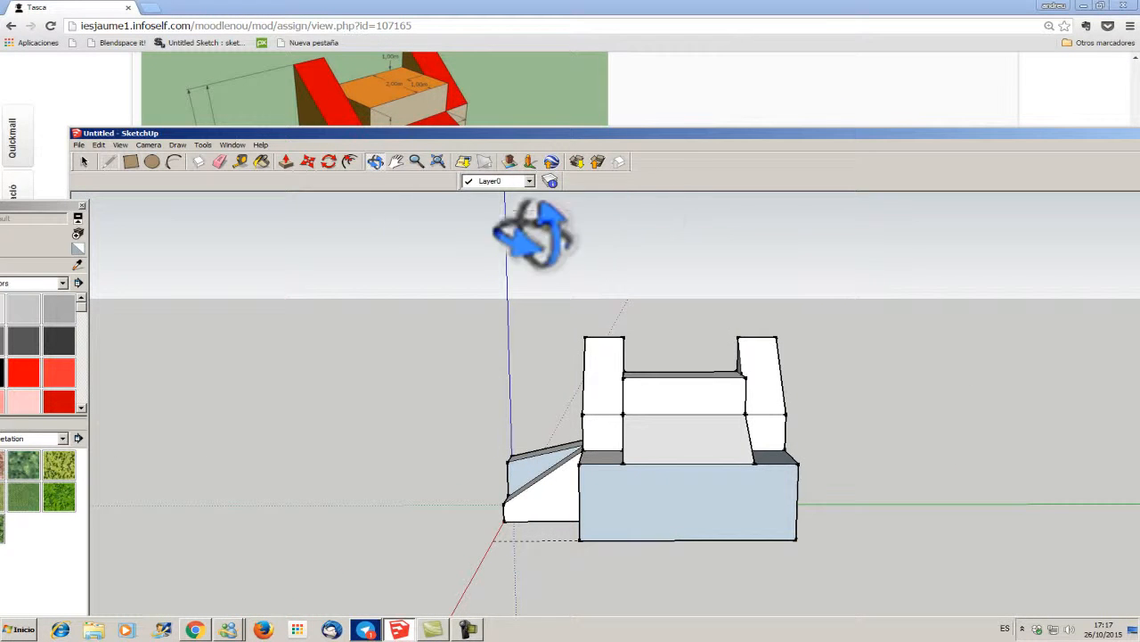
Place Tape Measure guides on the base's front face, one along its top edge and one high above its bottom edge's midpoint
mouse_move(435, 136)
mouse_down()
mouse_move(453, 324)
mouse_move(357, 246)
mouse_move(575, 189)
mouse_move(499, 321)
mouse_move(501, 344)
mouse_move(415, 365)
mouse_move(464, 179)
mouse_move(461, 143)
mouse_move(469, 376)
mouse_move(420, 250)
mouse_move(390, 268)
mouse_move(306, 240)
mouse_move(604, 337)
mouse_move(730, 305)
mouse_move(843, 249)
mouse_move(816, 259)
mouse_move(609, 131)
mouse_move(550, 131)
mouse_move(579, 340)
mouse_move(325, 180)
mouse_up()
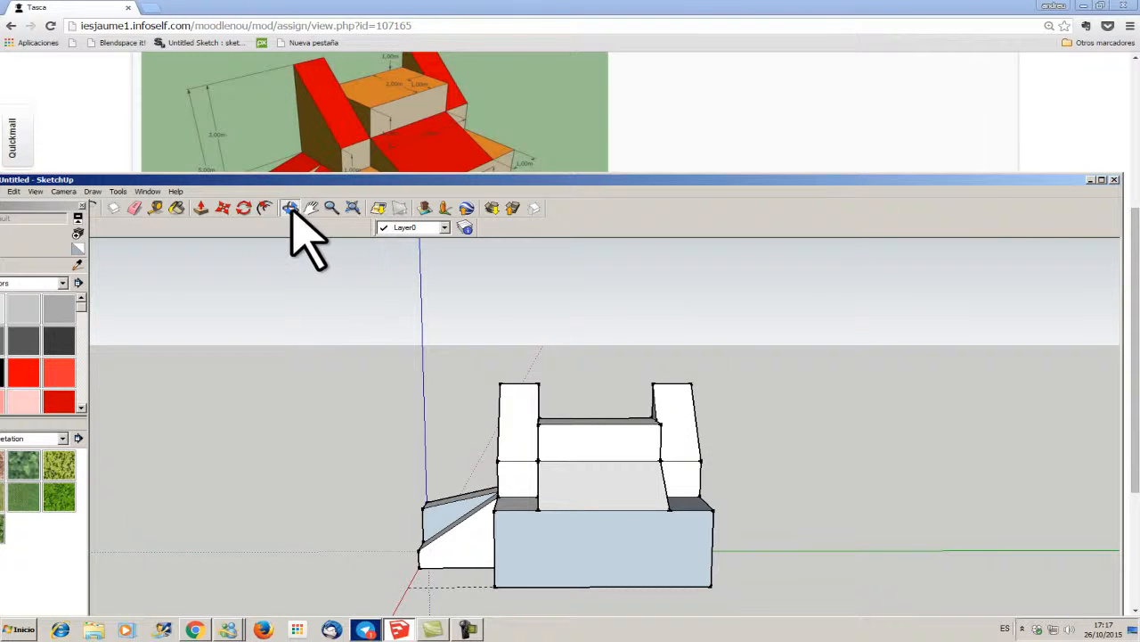
drag(922, 584, 850, 585)
drag(491, 561, 681, 546)
middle_drag(681, 546, 700, 585)
middle_drag(624, 555, 619, 561)
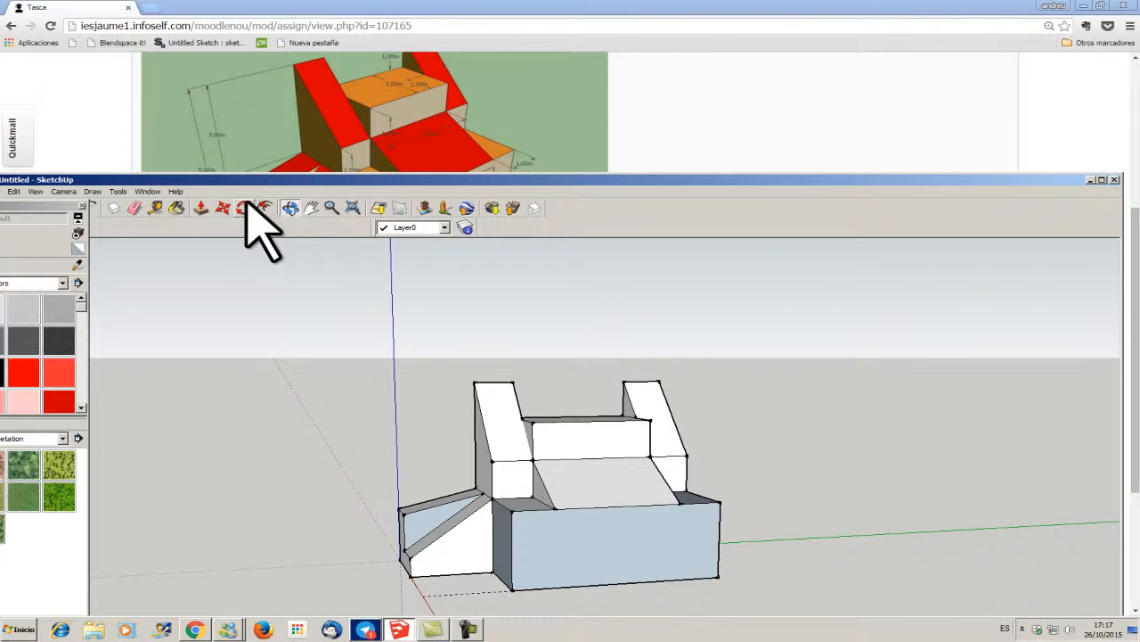
mouse_move(254, 182)
mouse_down()
mouse_move(507, 318)
mouse_move(441, 250)
mouse_move(416, 260)
mouse_move(383, 251)
mouse_move(378, 316)
mouse_move(377, 295)
mouse_move(532, 213)
mouse_move(509, 247)
mouse_move(524, 216)
mouse_move(437, 223)
mouse_move(475, 237)
mouse_move(438, 260)
mouse_move(426, 157)
mouse_up()
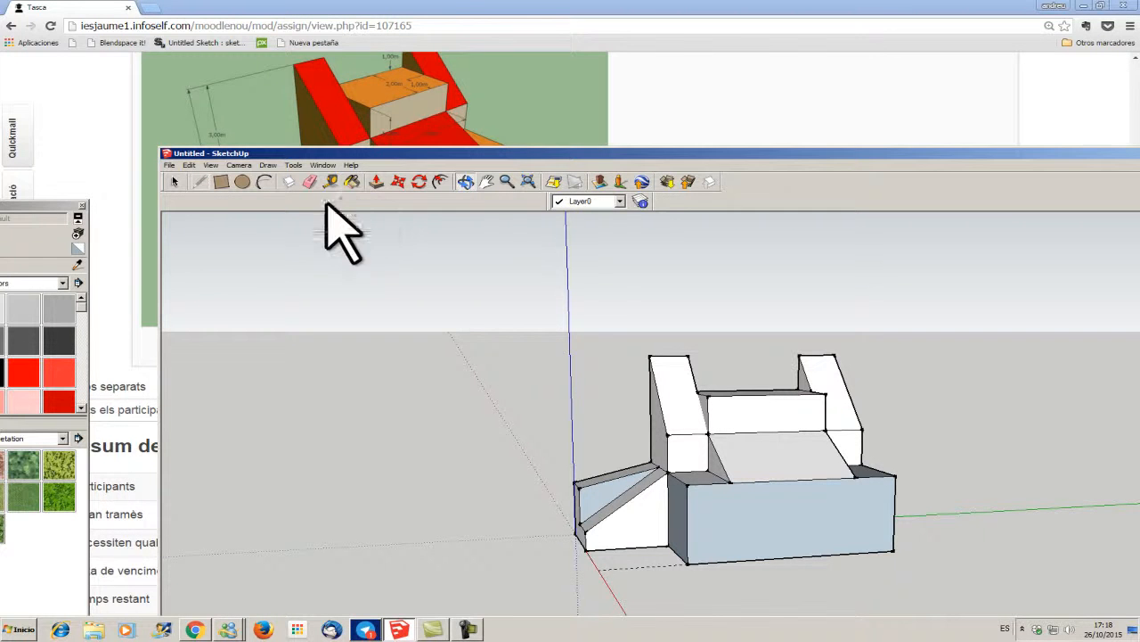
click(331, 181)
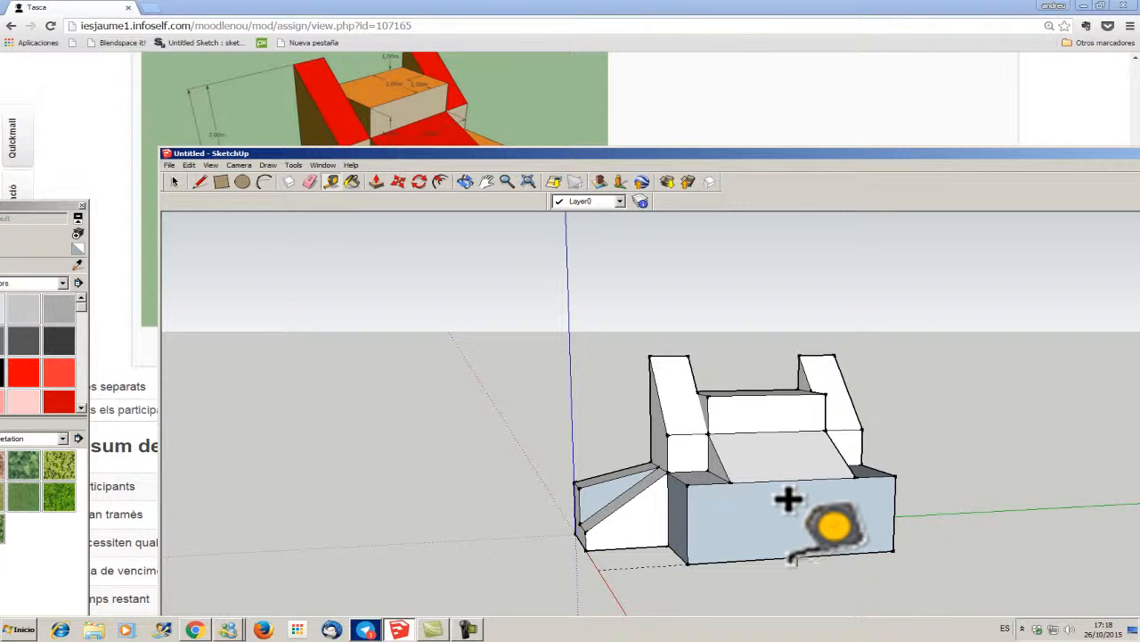
click(787, 481)
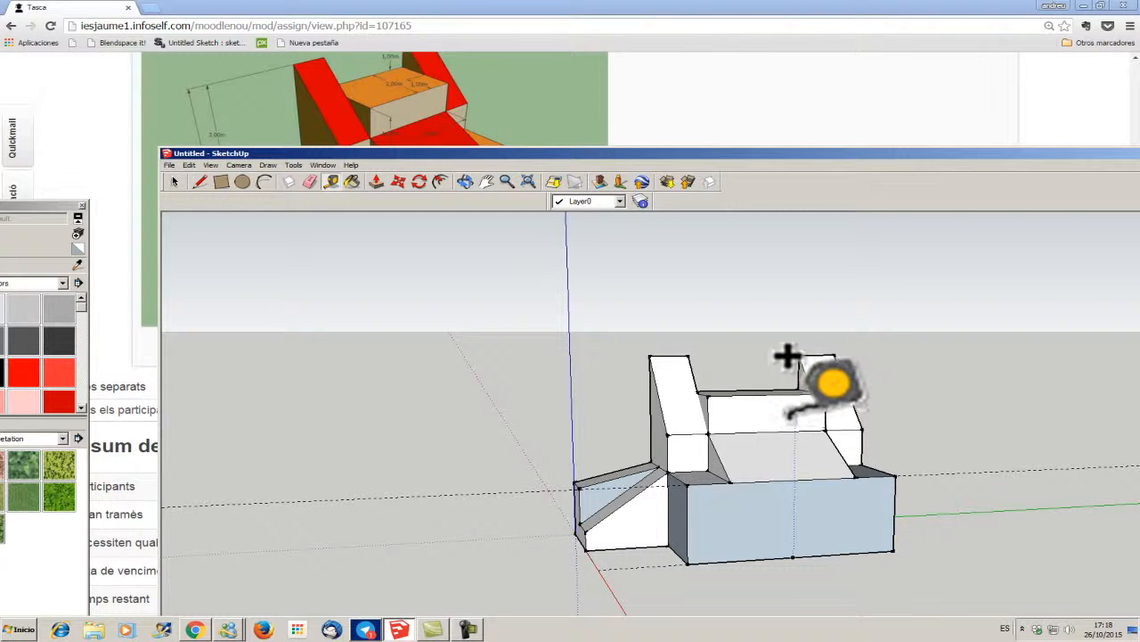
key(Escape)
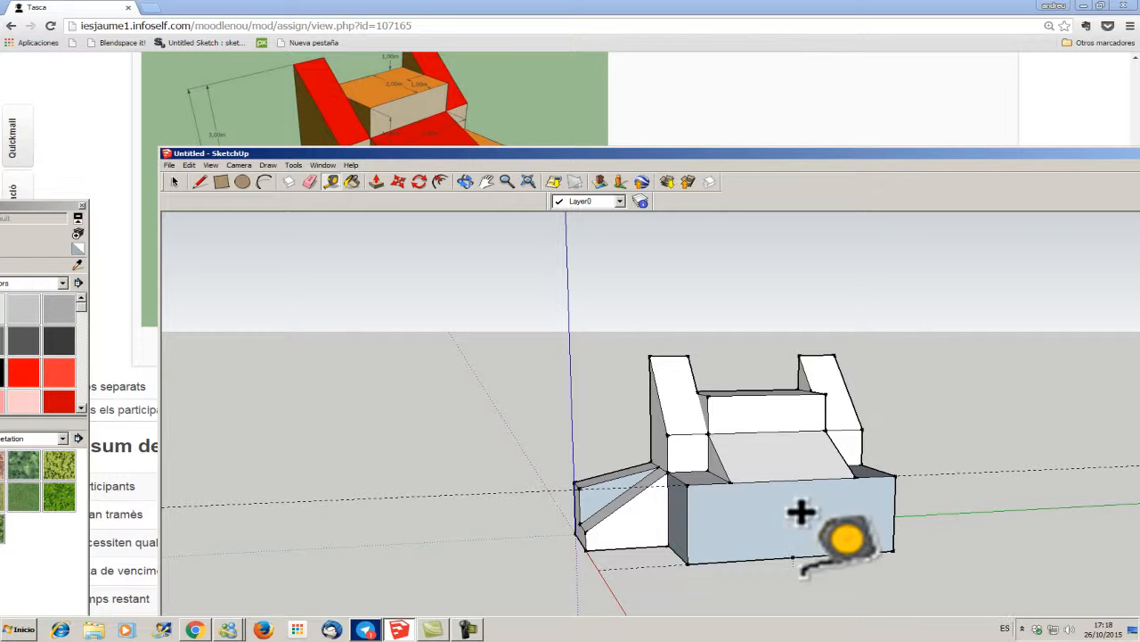
click(793, 557)
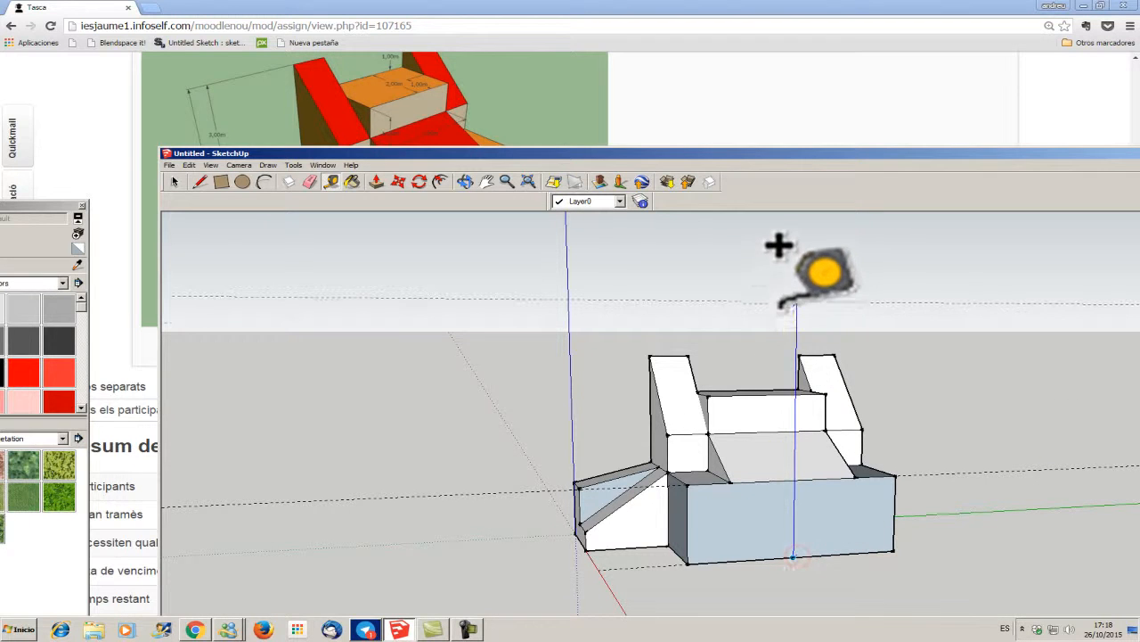
click(784, 303)
Draw a vertical centre line on the base's front face from the bottom edge's midpoint to the top edge
click(201, 181)
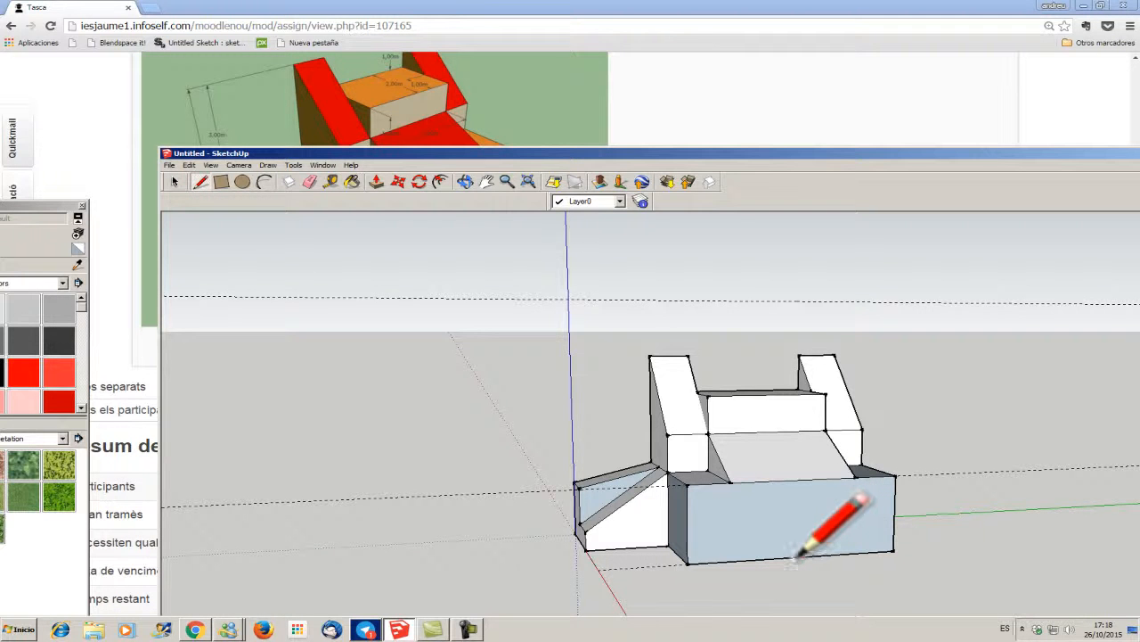
click(792, 557)
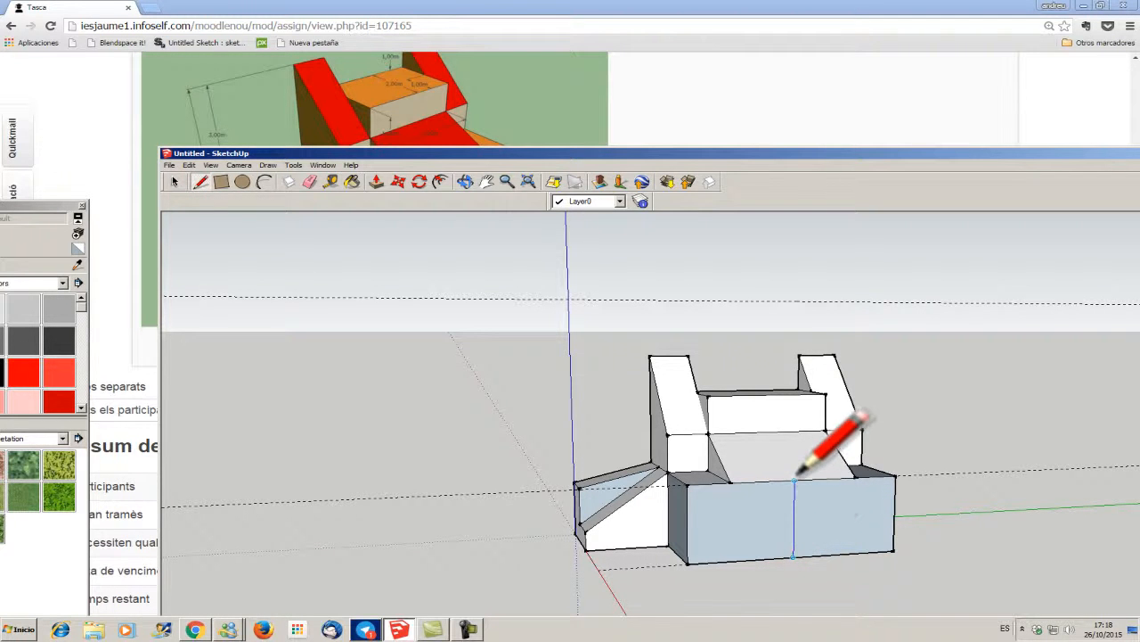
click(794, 479)
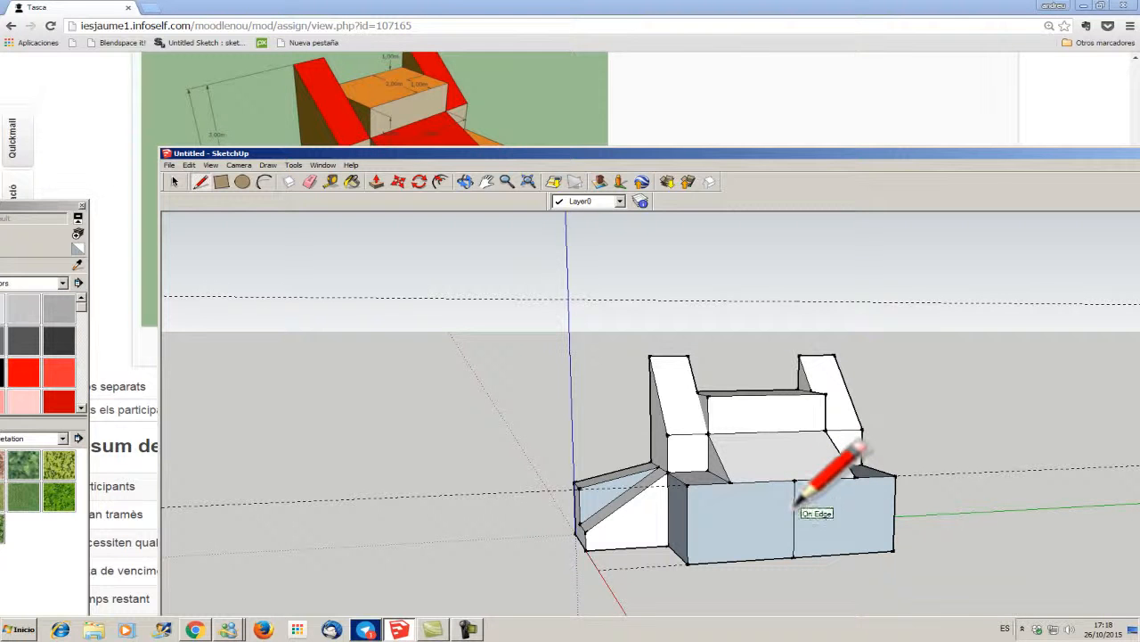
Outline a door on the front face, extending 500 mm to each side of the centre line, then delete the centre line
click(331, 182)
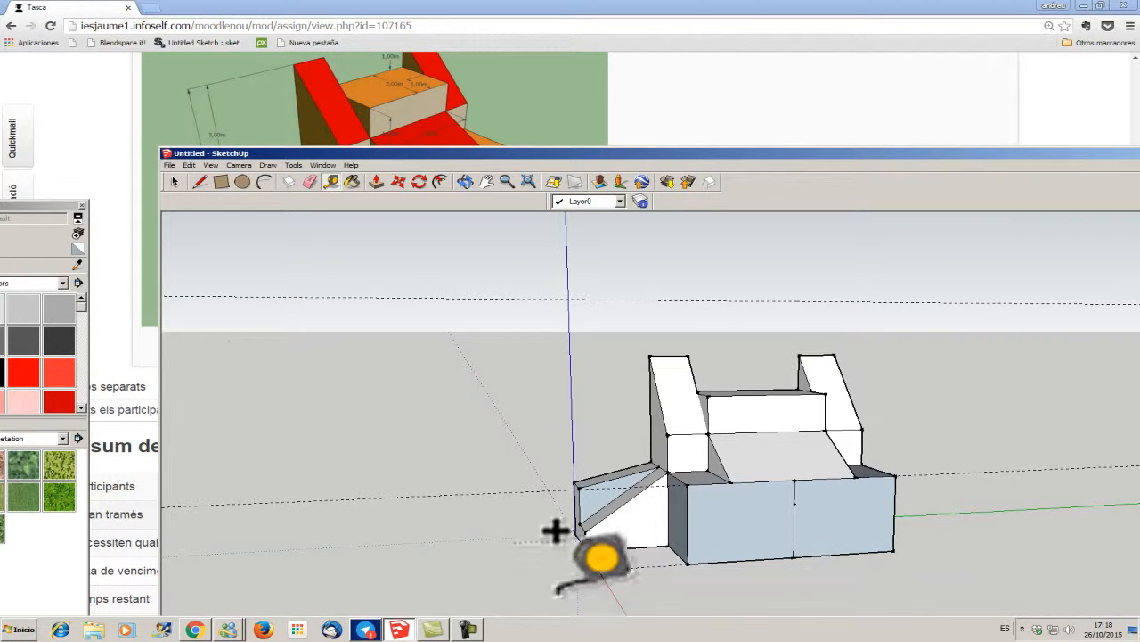
mouse_move(483, 155)
mouse_down()
mouse_move(499, 392)
mouse_move(486, 201)
mouse_move(463, 139)
mouse_up()
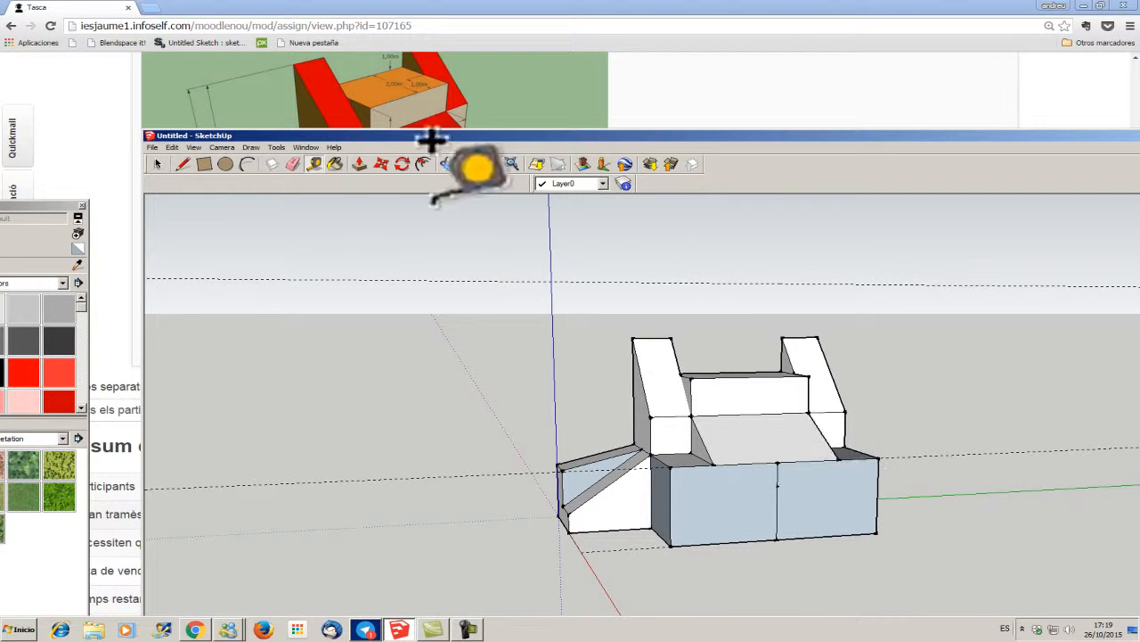
click(183, 165)
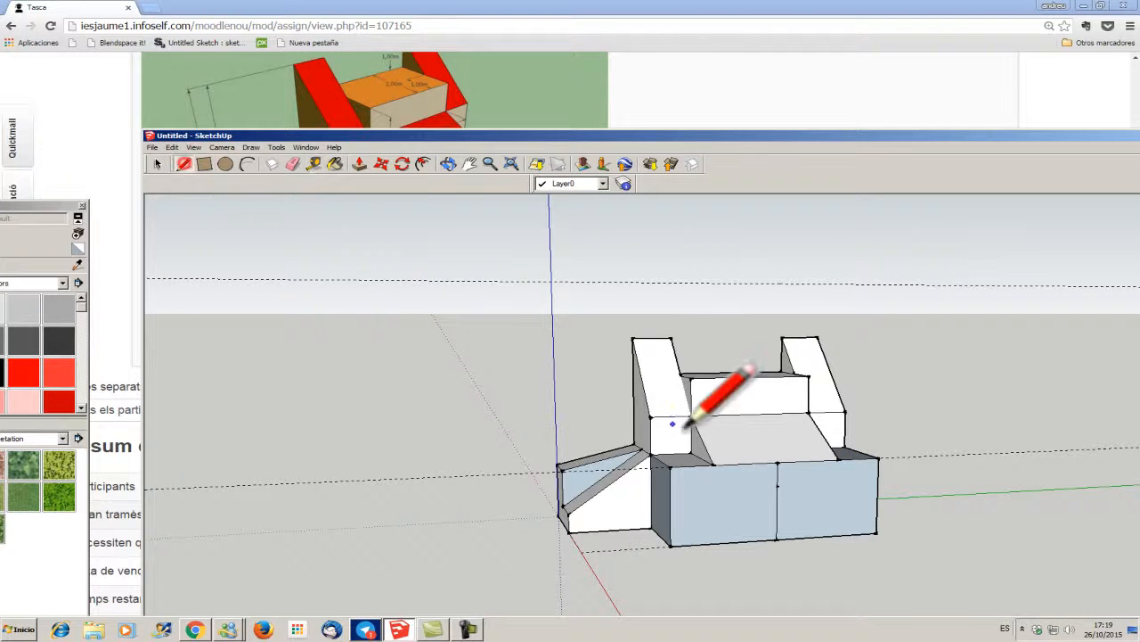
mouse_move(639, 140)
mouse_down()
mouse_move(726, 374)
mouse_move(802, 290)
mouse_move(654, 265)
mouse_move(636, 107)
mouse_up()
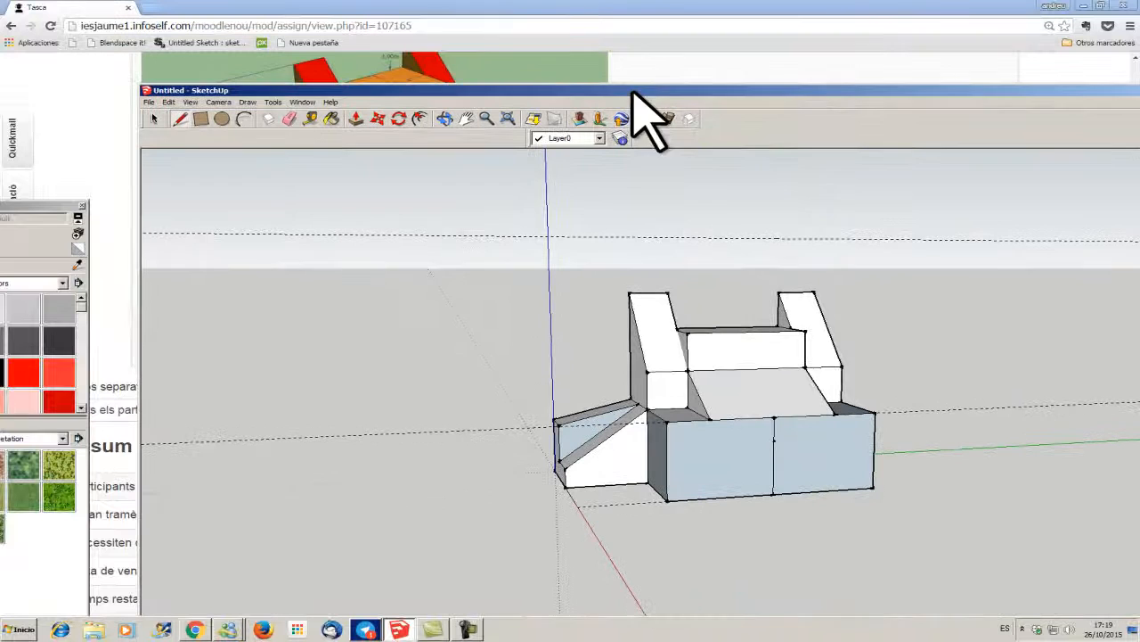
click(753, 440)
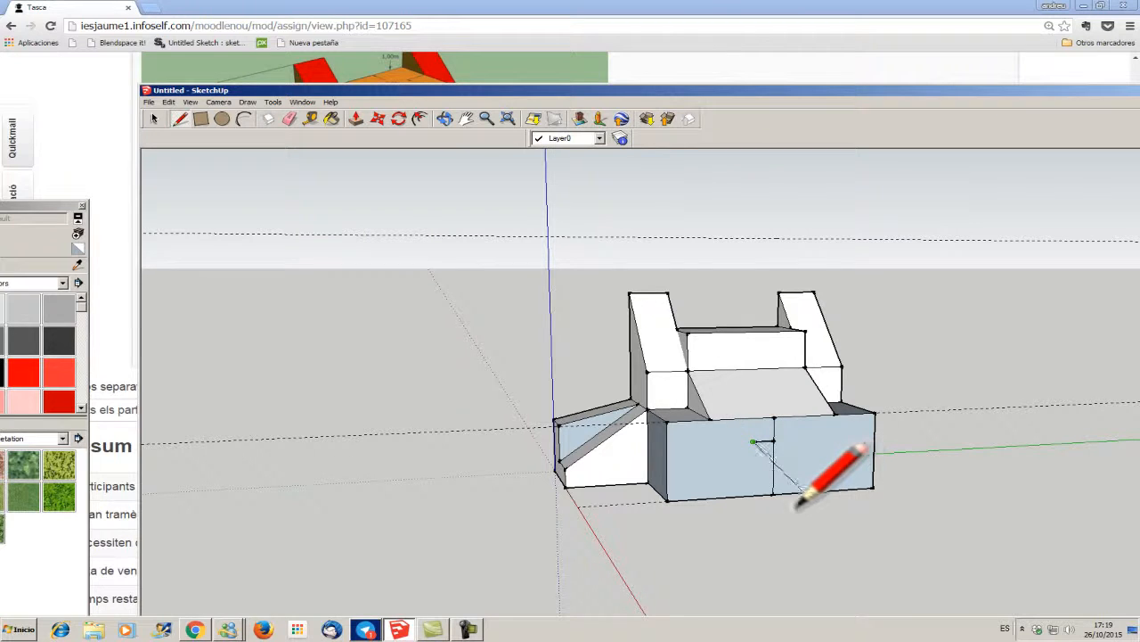
click(749, 496)
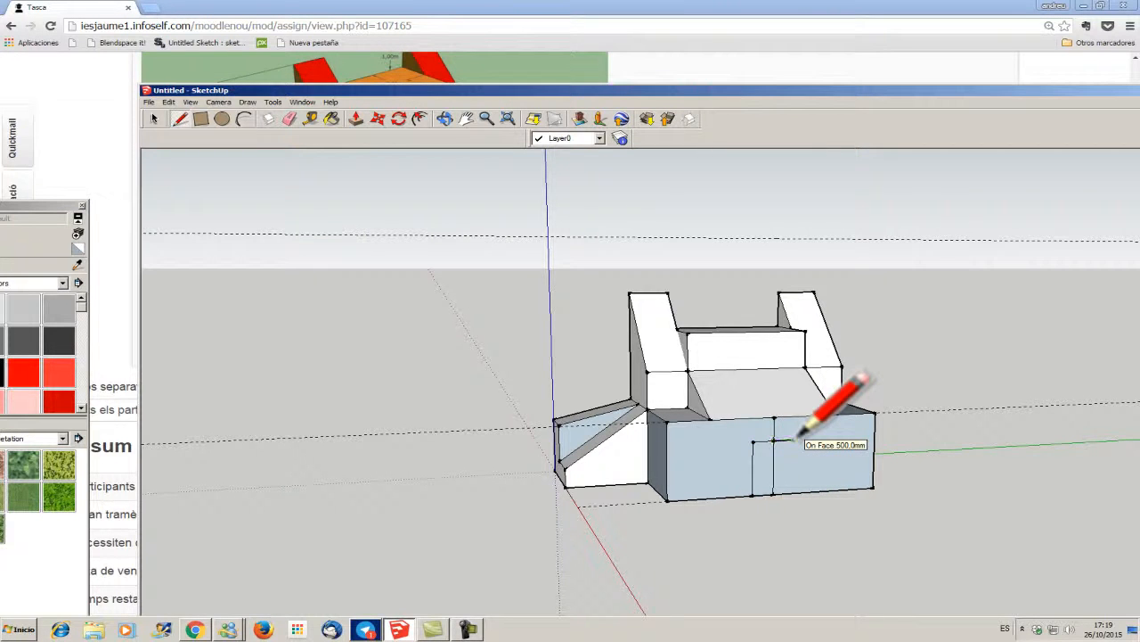
click(794, 439)
click(793, 491)
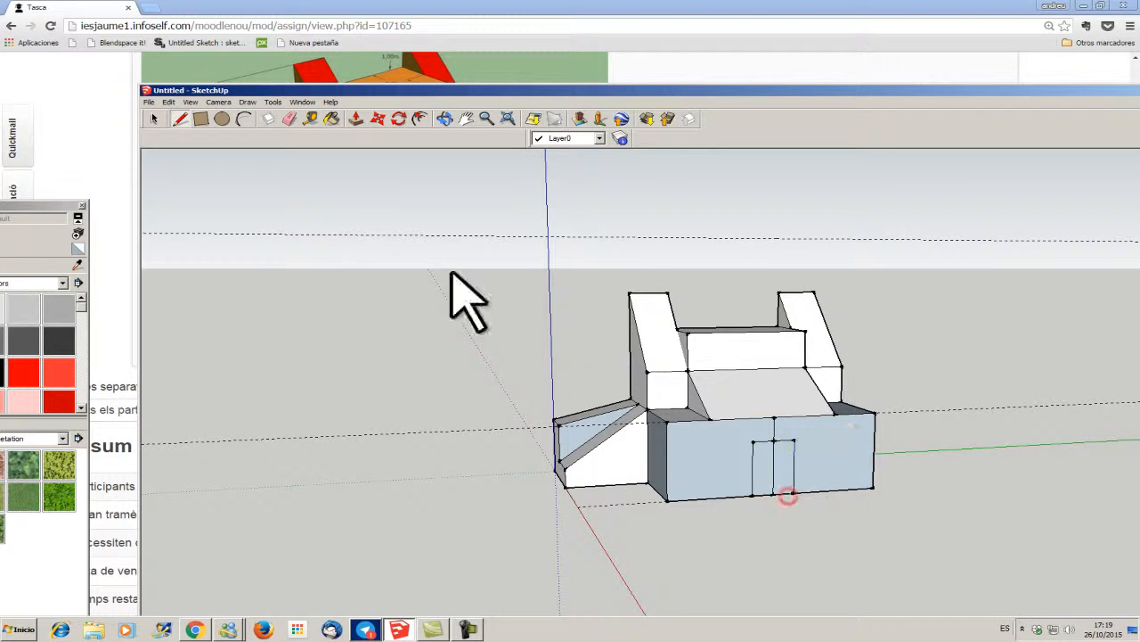
click(154, 120)
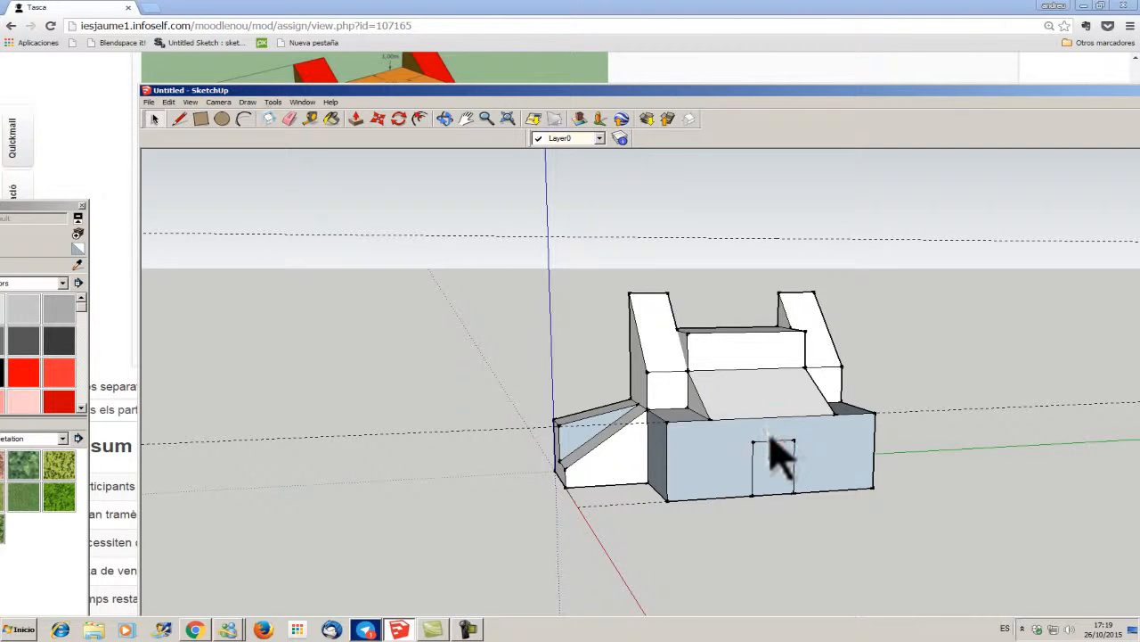
Draw an arc between the door's two top corners and delete the straight line beneath it
click(243, 121)
click(753, 440)
click(794, 441)
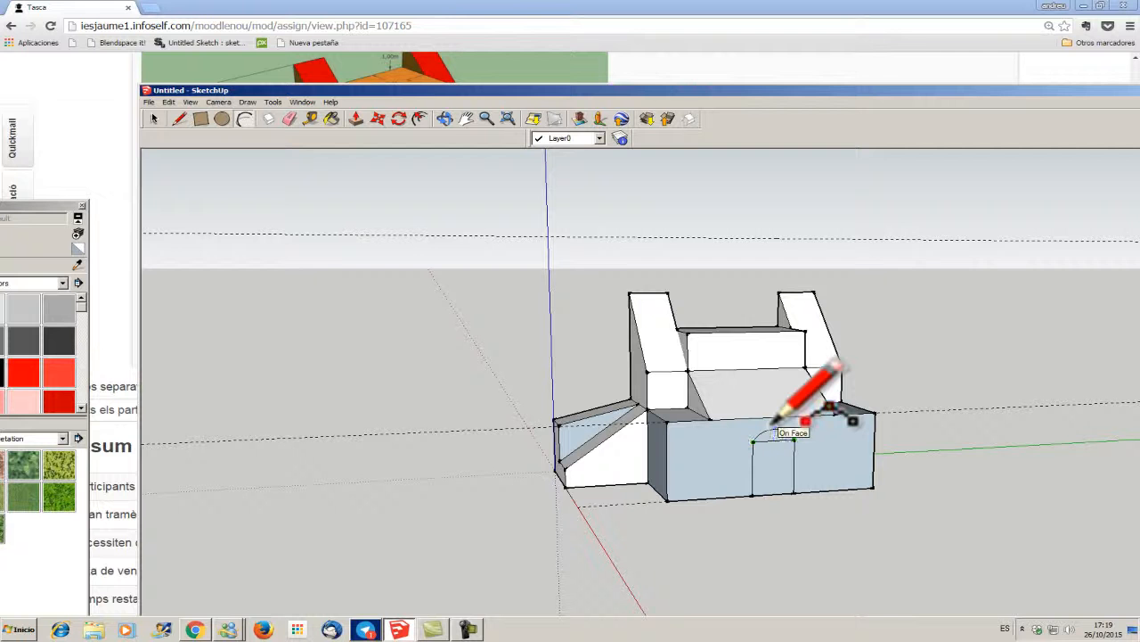
click(775, 420)
key(space)
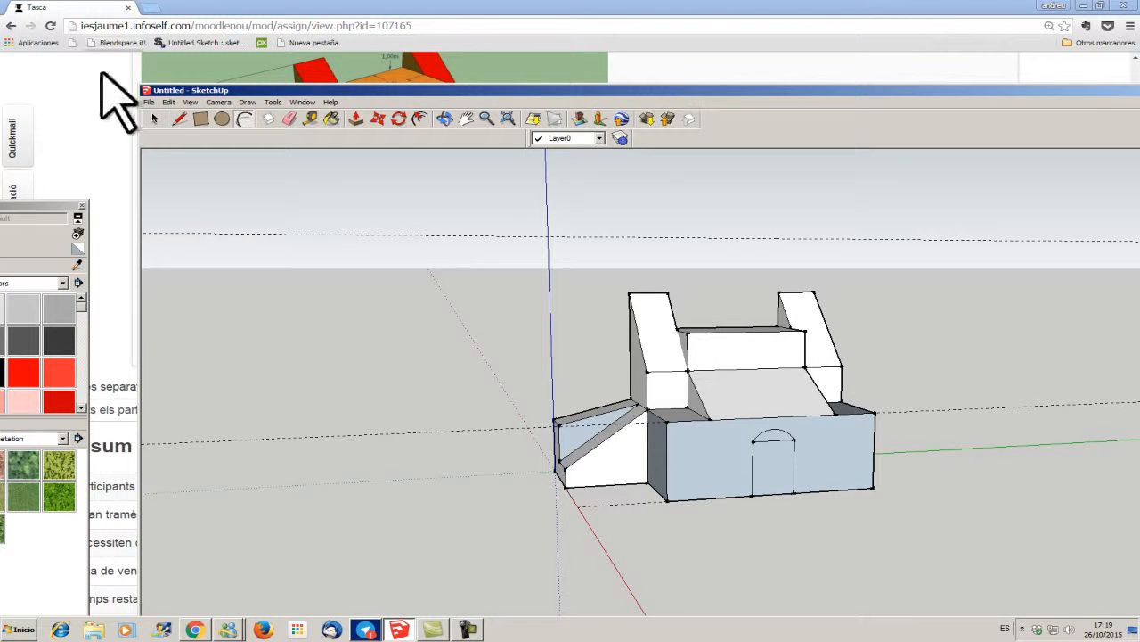
mouse_move(385, 91)
mouse_down()
mouse_move(423, 380)
mouse_move(568, 508)
mouse_move(539, 268)
mouse_move(484, 260)
mouse_move(386, 198)
mouse_move(408, 140)
mouse_move(391, 111)
mouse_up()
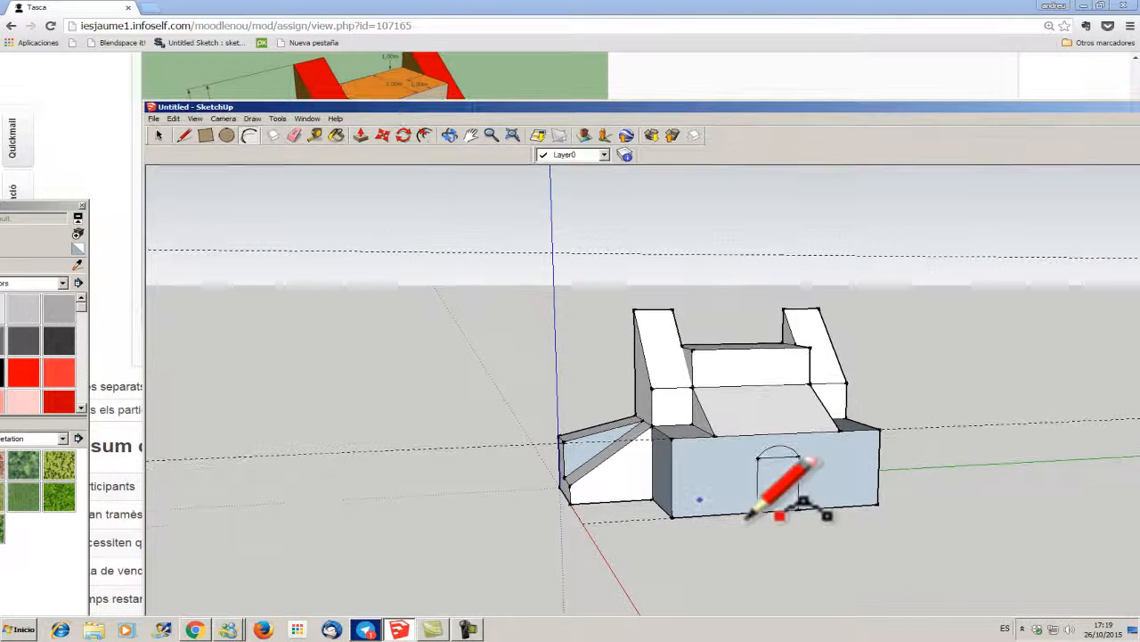
click(160, 135)
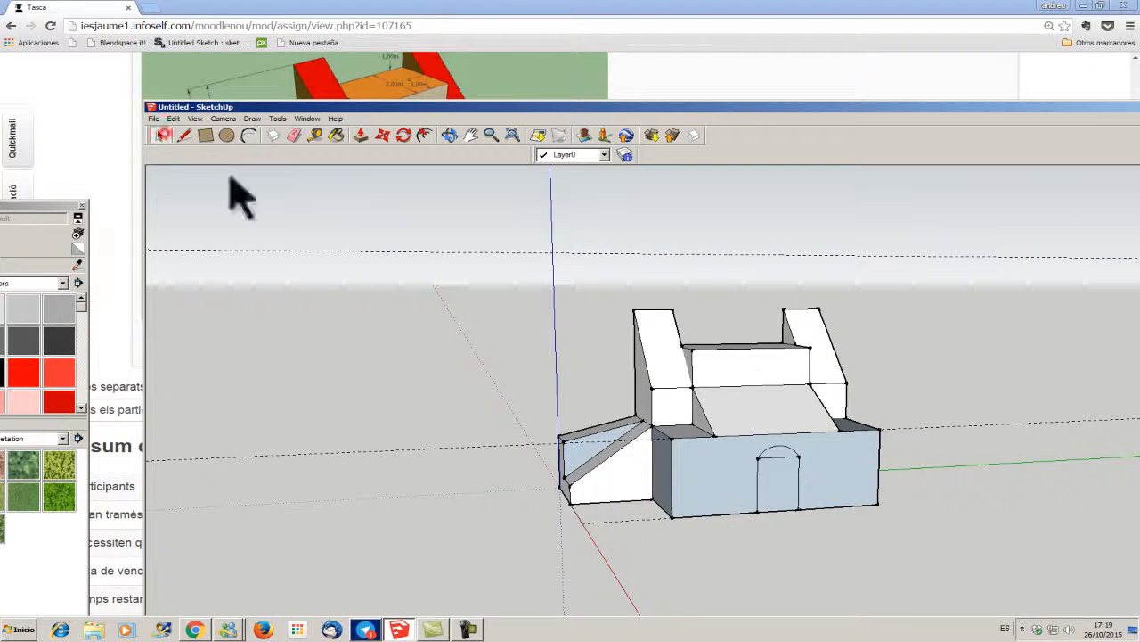
click(780, 479)
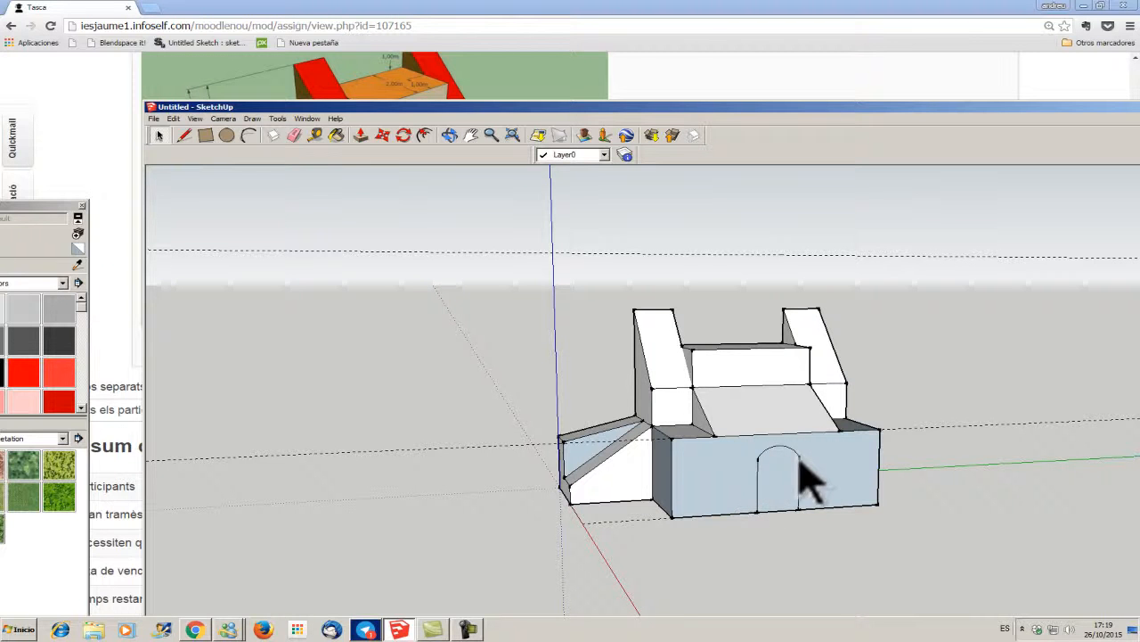
Delete the door's arc and its left vertical line, keeping the right vertical
key(Delete)
click(756, 477)
click(756, 511)
click(768, 494)
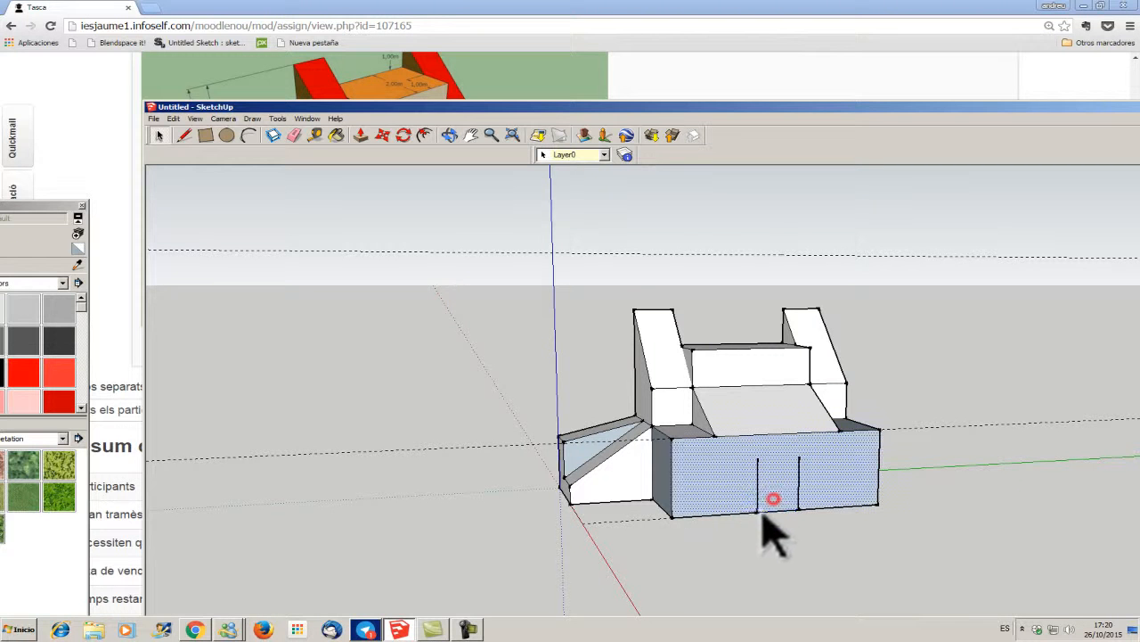
click(784, 530)
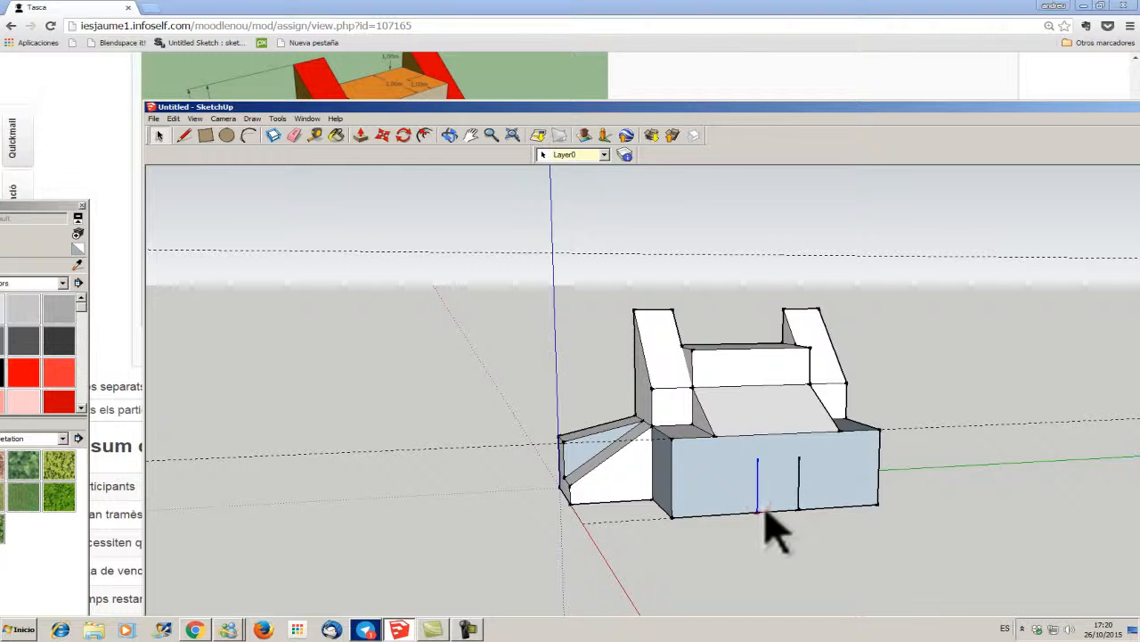
Redraw the door's left side shorter, join it to the right side with a top line, and delete the stub above that line
click(316, 136)
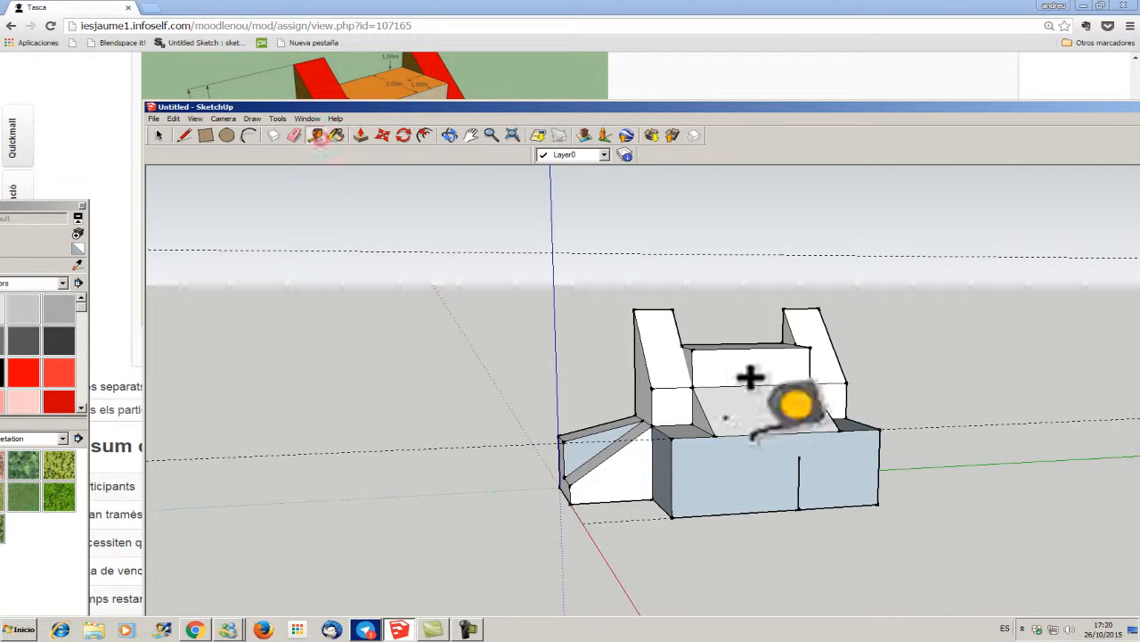
click(800, 510)
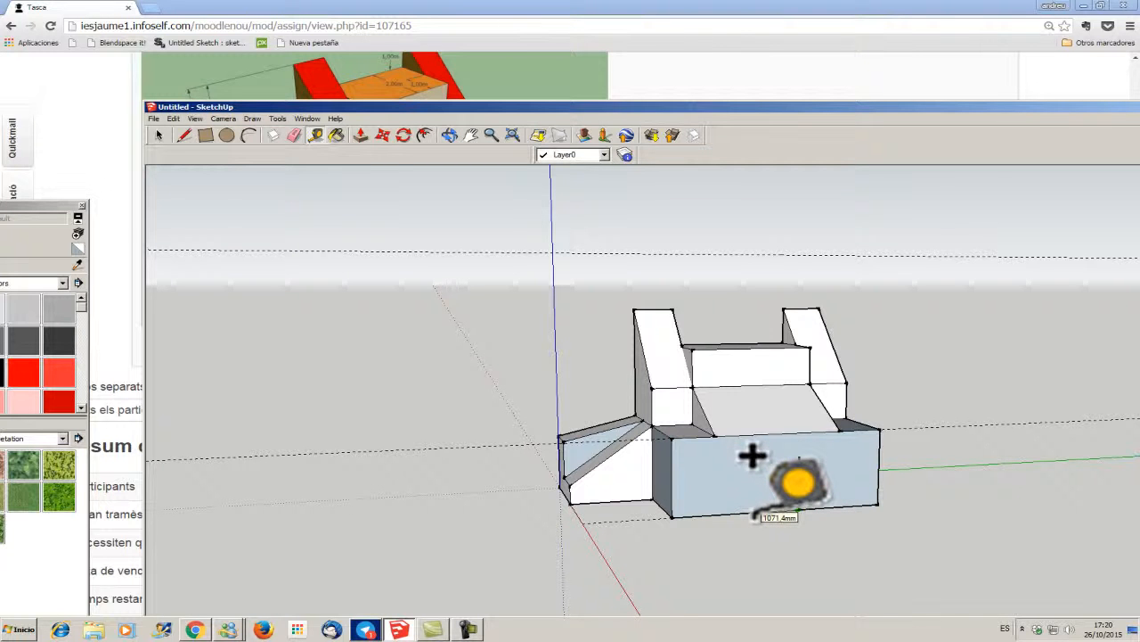
click(184, 135)
click(758, 511)
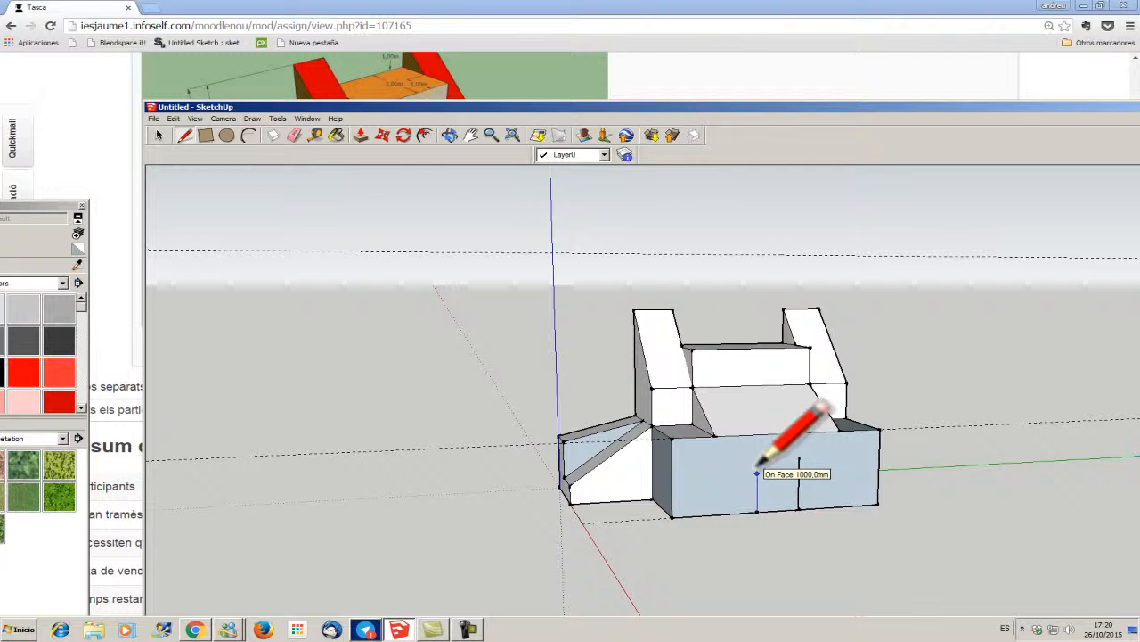
click(757, 465)
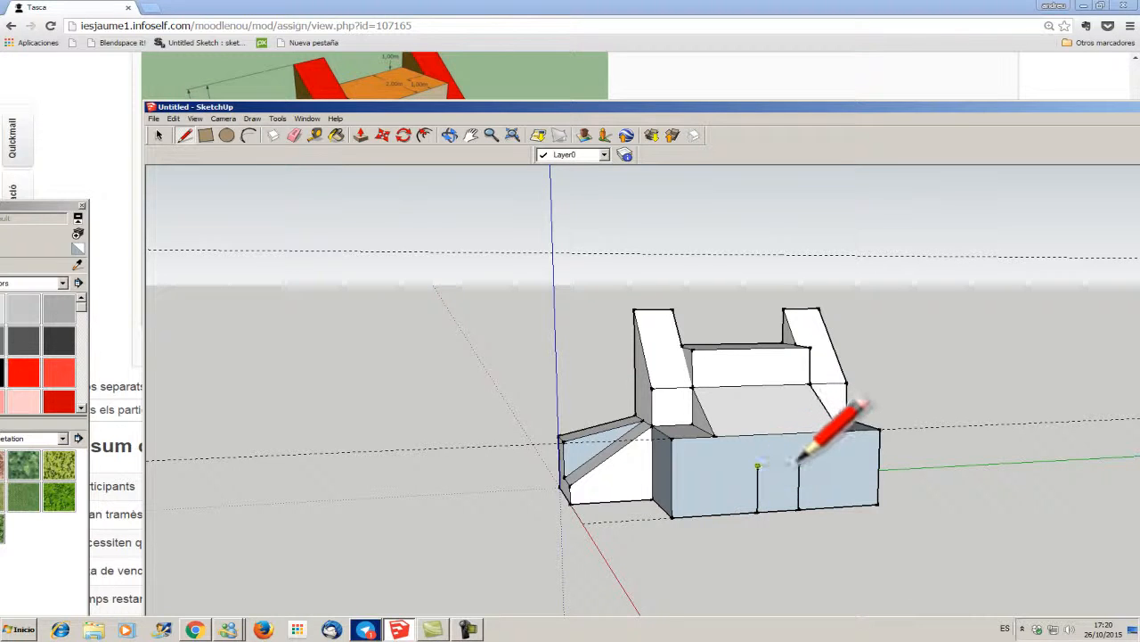
click(798, 462)
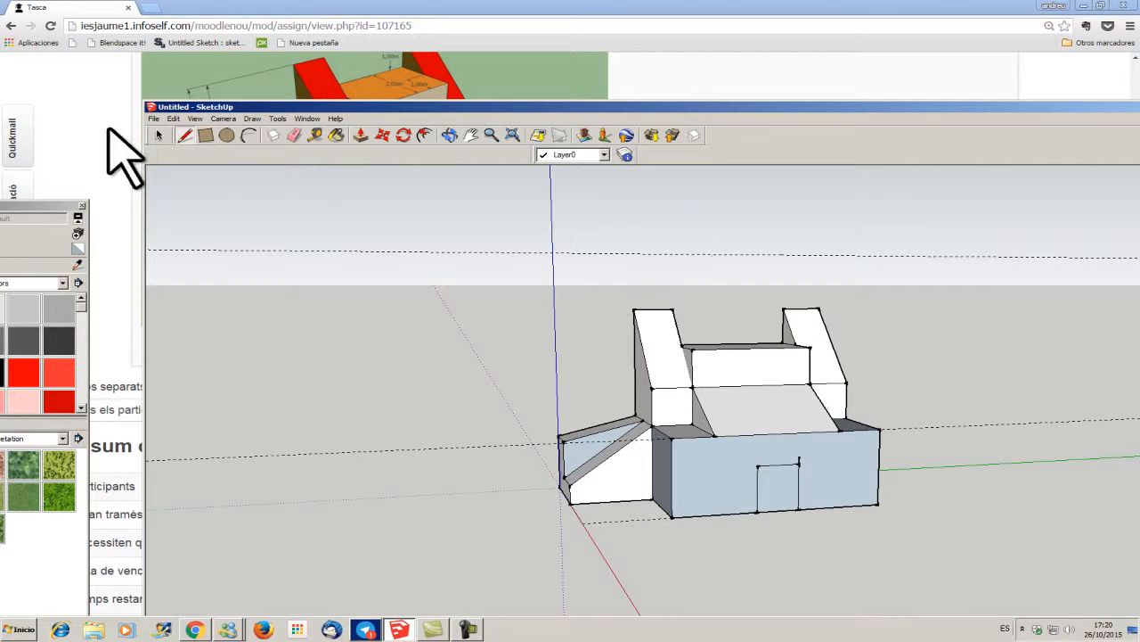
click(163, 136)
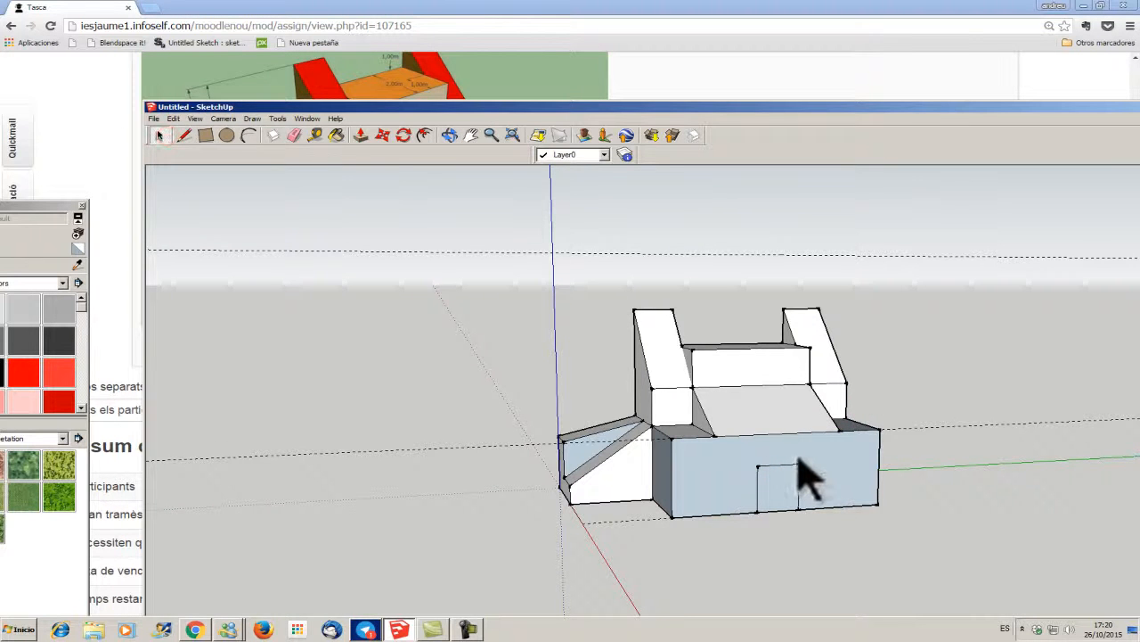
click(799, 460)
Arch the lowered door outline with an arc between its top corners and remove the straight line under the arch
click(248, 135)
click(758, 464)
click(799, 464)
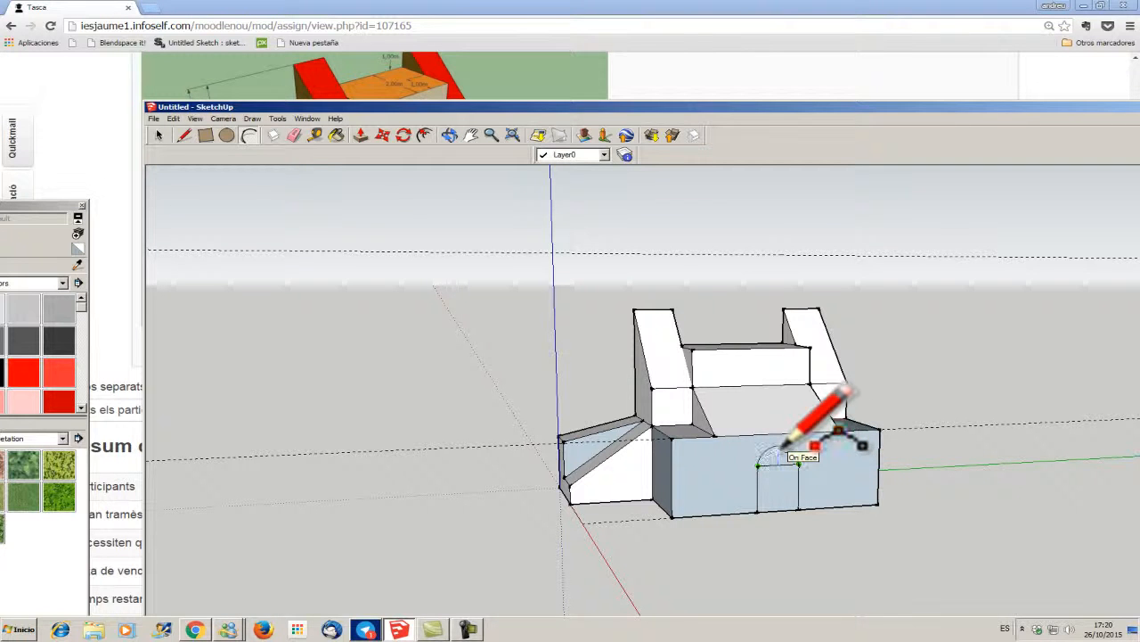
click(780, 446)
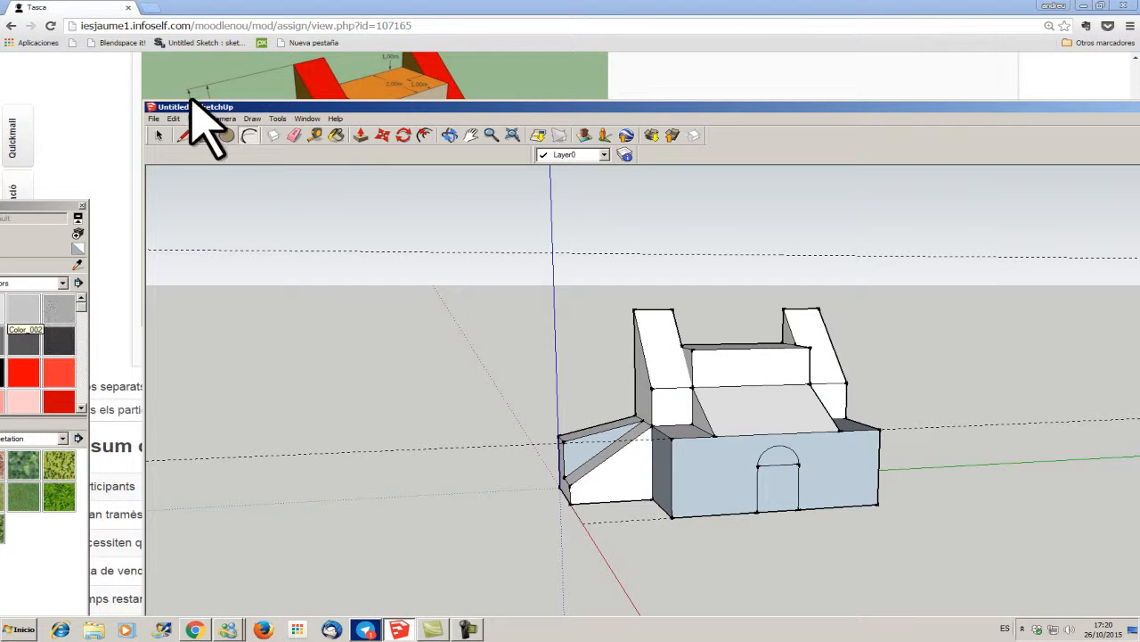
click(159, 135)
click(773, 465)
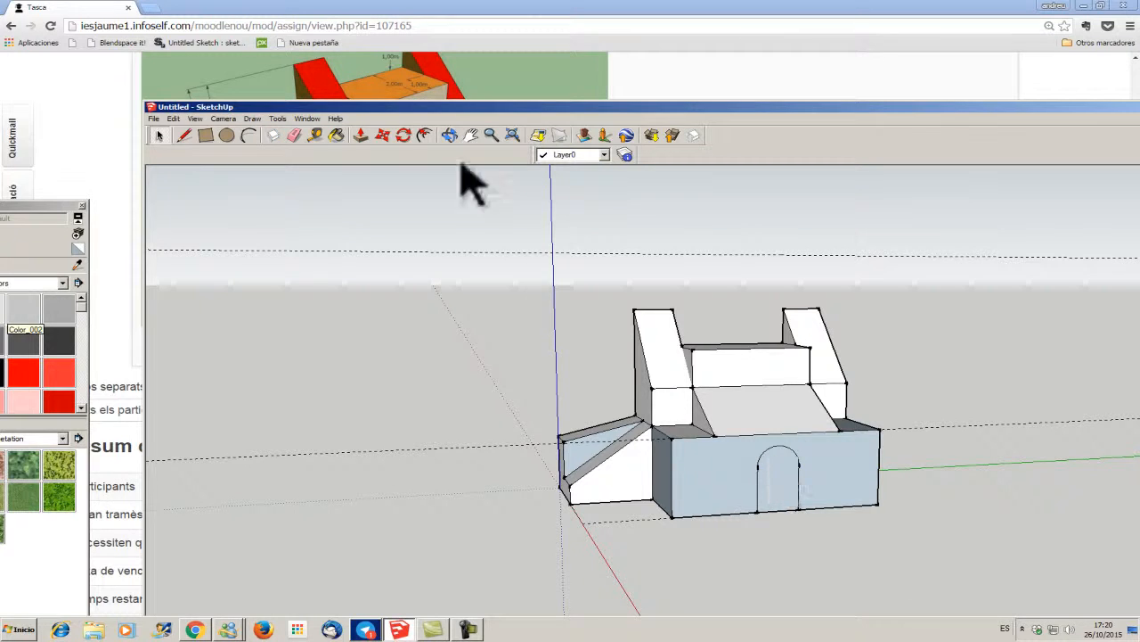
mouse_move(499, 108)
mouse_down()
mouse_move(718, 321)
mouse_move(697, 318)
mouse_move(645, 265)
mouse_move(677, 257)
mouse_move(667, 255)
mouse_move(632, 311)
mouse_move(632, 267)
mouse_move(809, 256)
mouse_move(772, 275)
mouse_move(810, 297)
mouse_move(880, 235)
mouse_move(822, 268)
mouse_move(889, 229)
mouse_move(798, 258)
mouse_move(819, 245)
mouse_move(746, 173)
mouse_move(563, 54)
mouse_move(514, 45)
mouse_up()
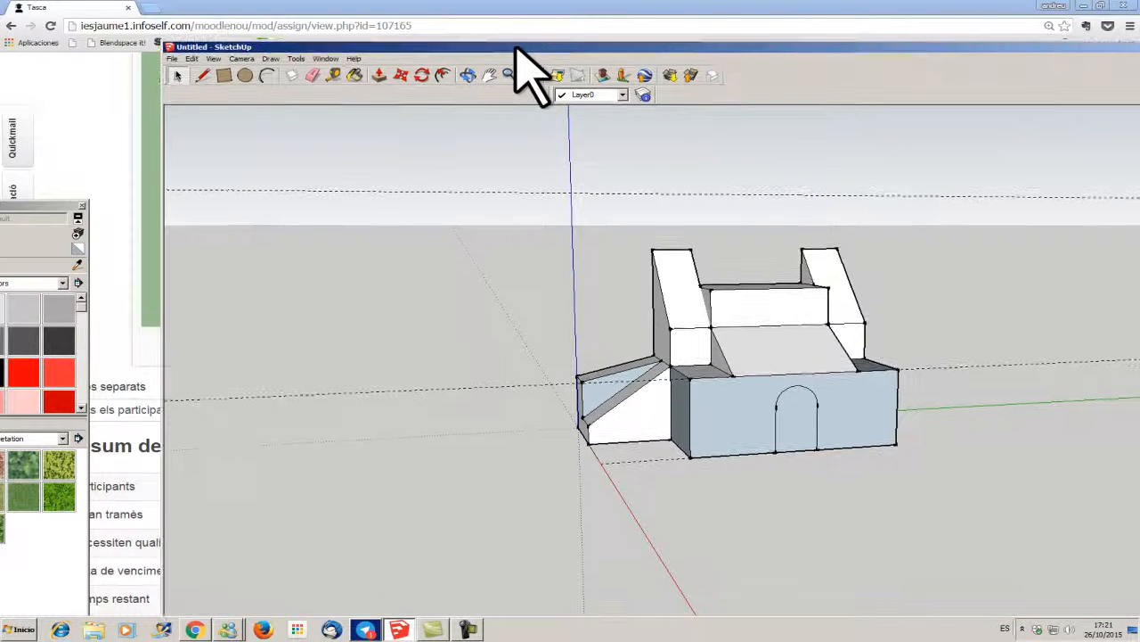
Draw a small rectangular profile on the ground at the door outline's left foot, extending 300 mm out from the wall along the red axis
scroll(727, 441, up, 10)
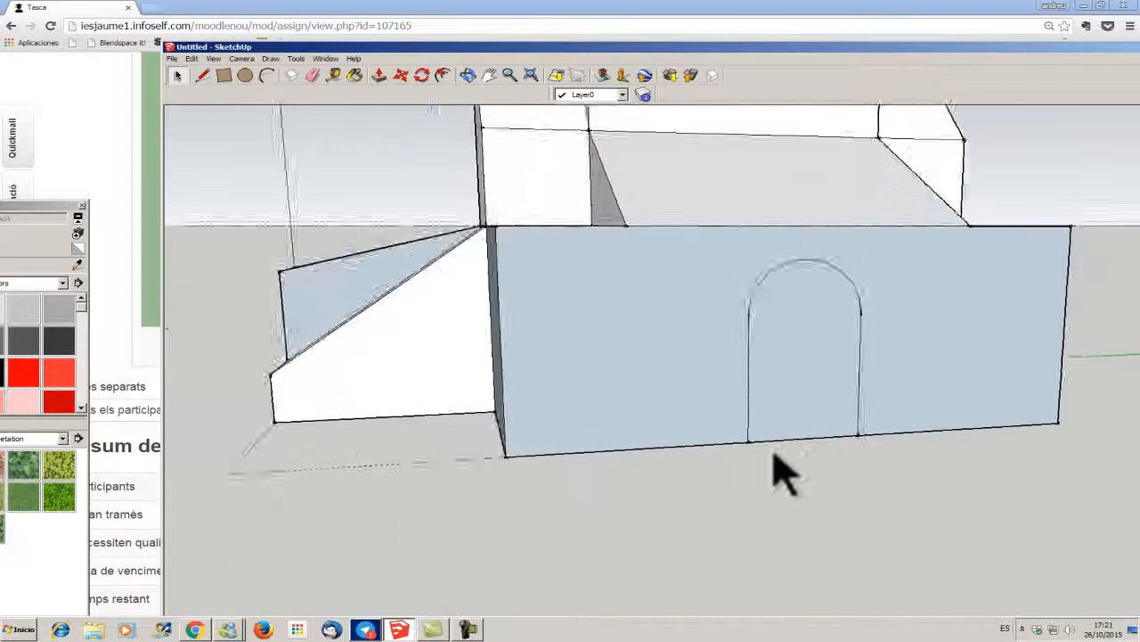
mouse_move(288, 45)
mouse_down()
mouse_move(420, 152)
mouse_move(706, 337)
mouse_move(583, 300)
mouse_move(272, 60)
mouse_up()
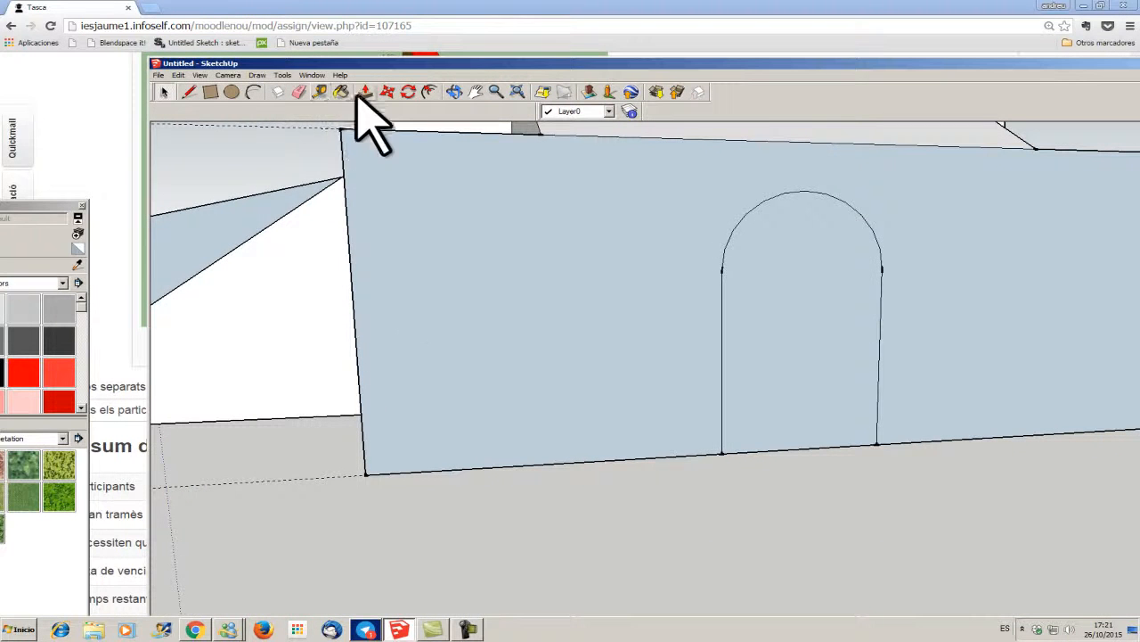
click(188, 92)
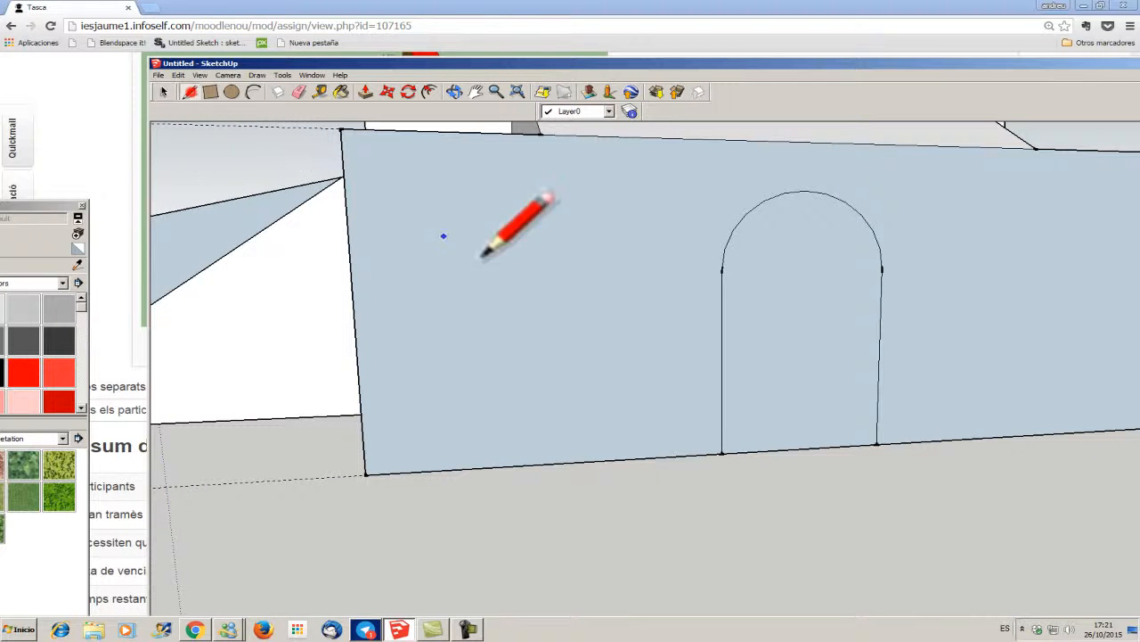
click(722, 453)
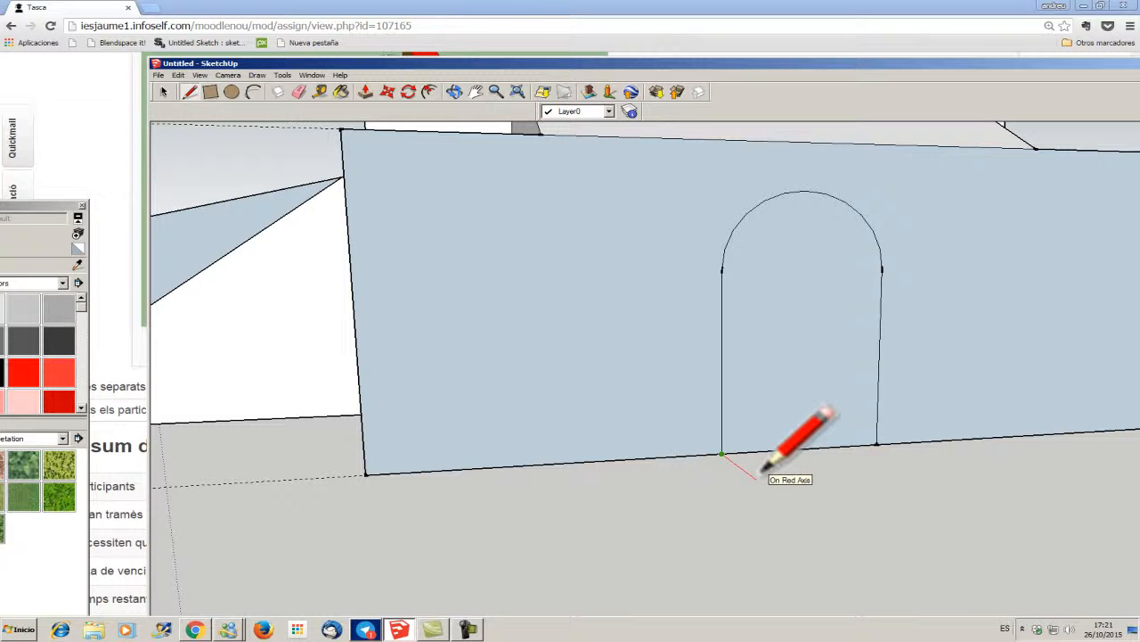
click(1025, 234)
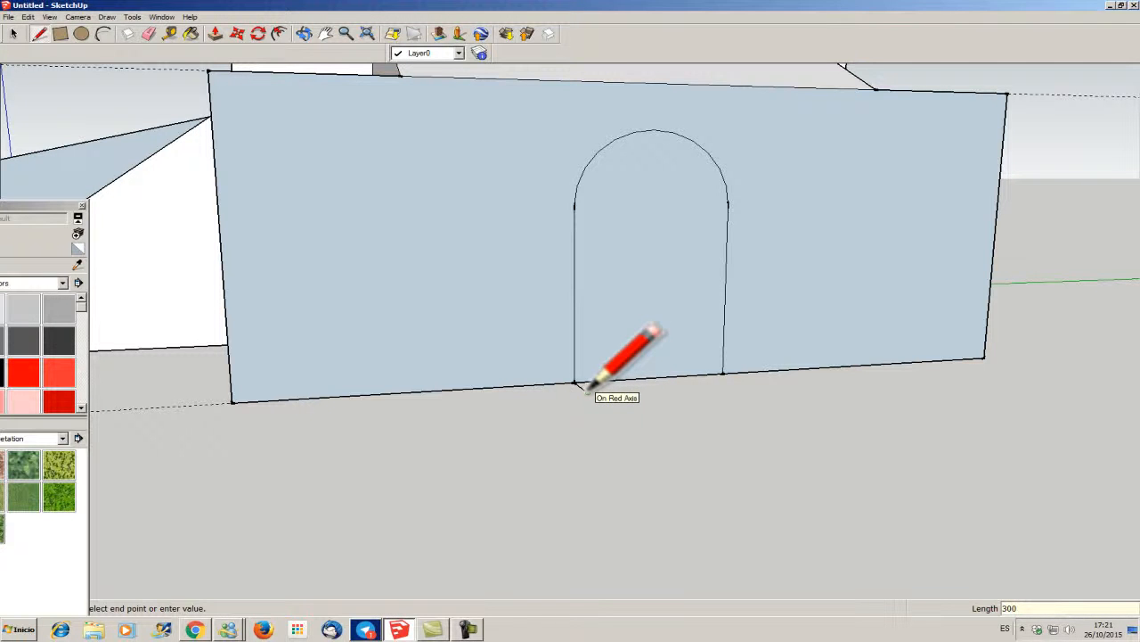
key(Return)
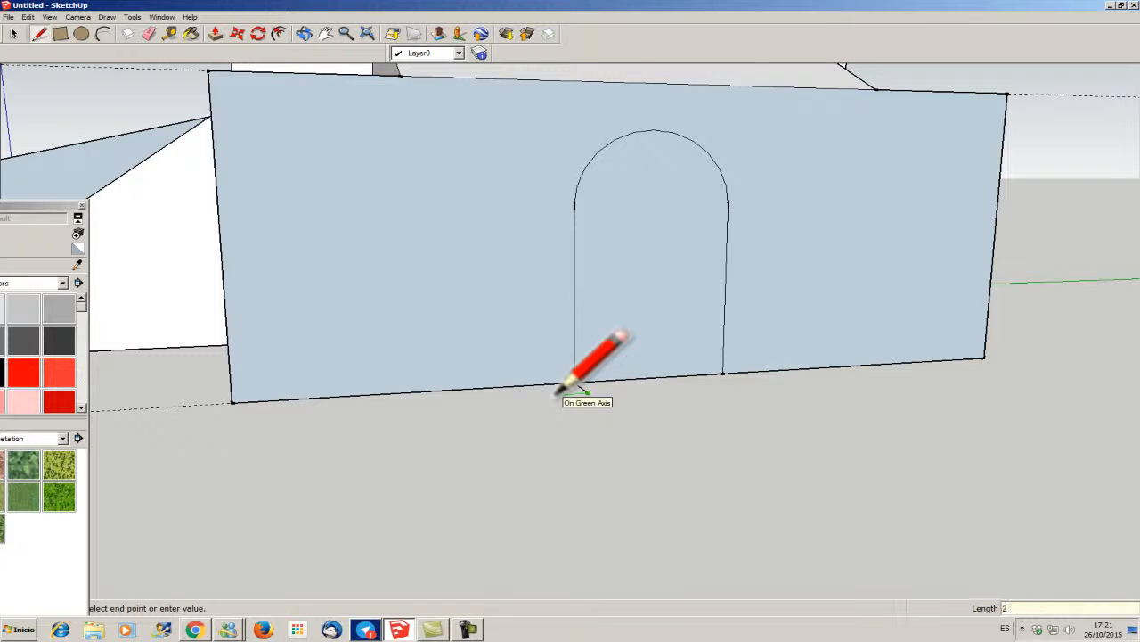
text(20)
key(Return)
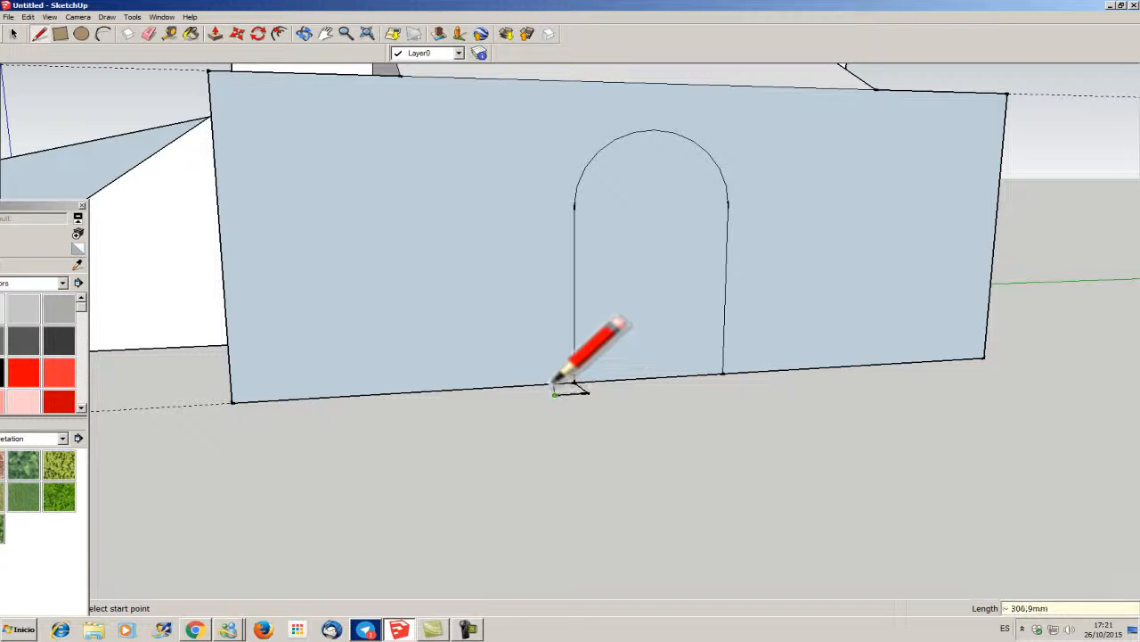
click(543, 384)
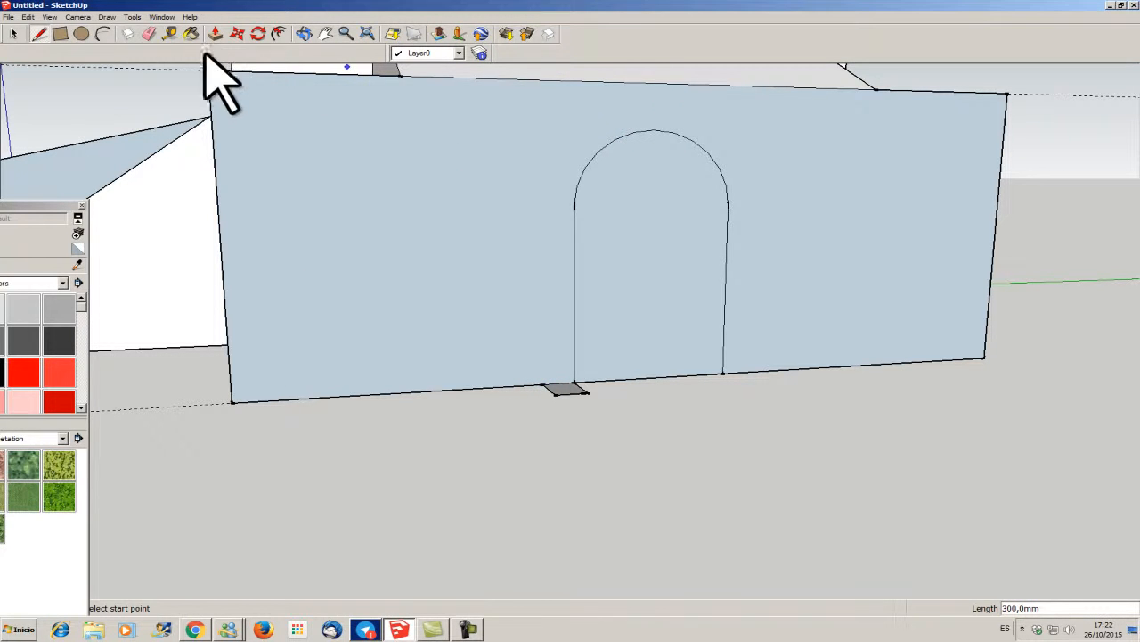
Sweep the small profile along the door's two vertical sides and arc with Follow Me to form a raised frame
click(14, 34)
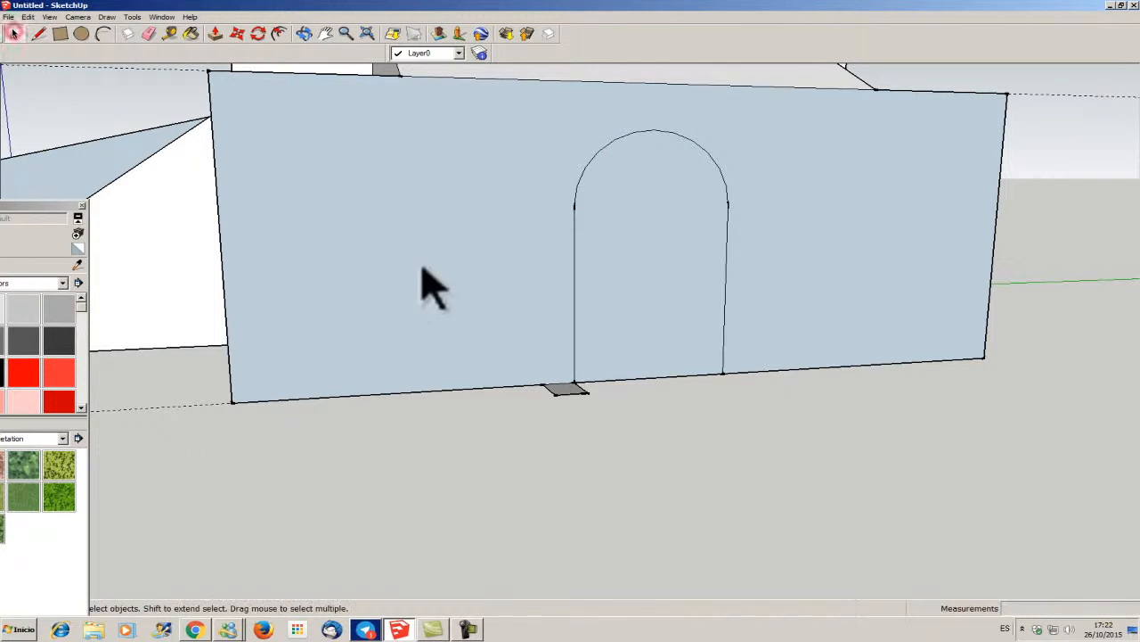
click(574, 283)
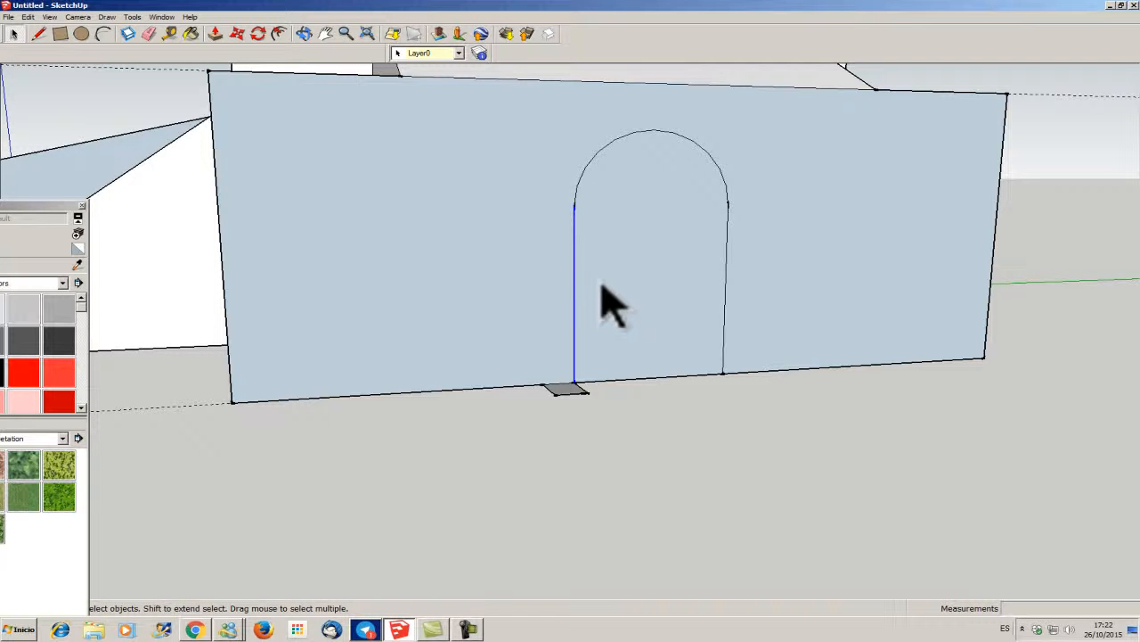
shift+click(585, 168)
shift+click(725, 249)
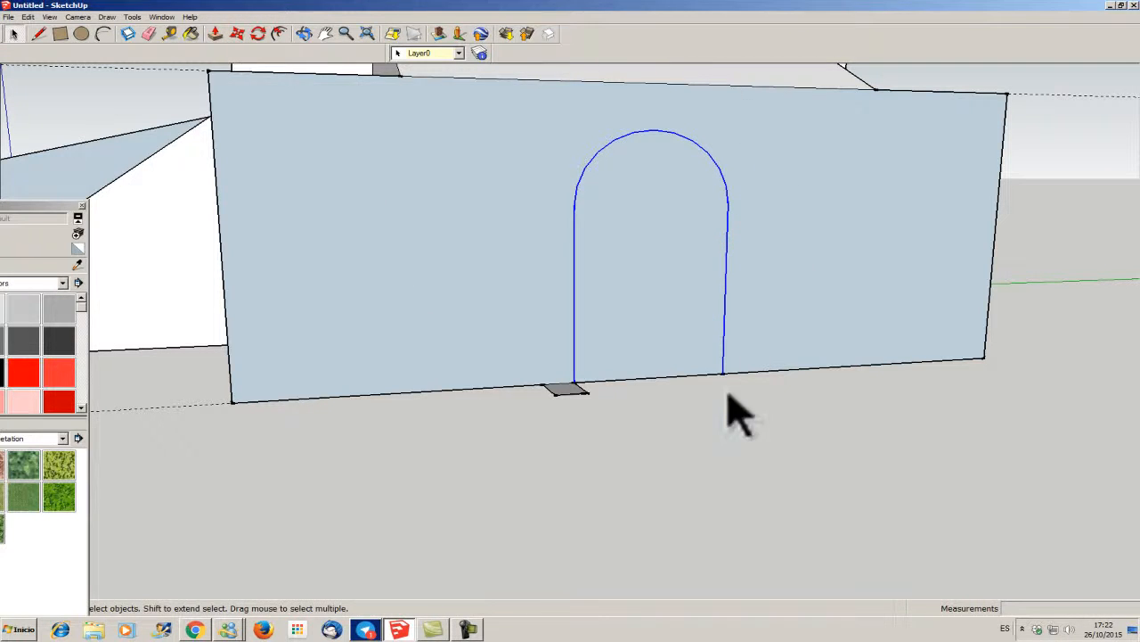
click(130, 17)
click(227, 110)
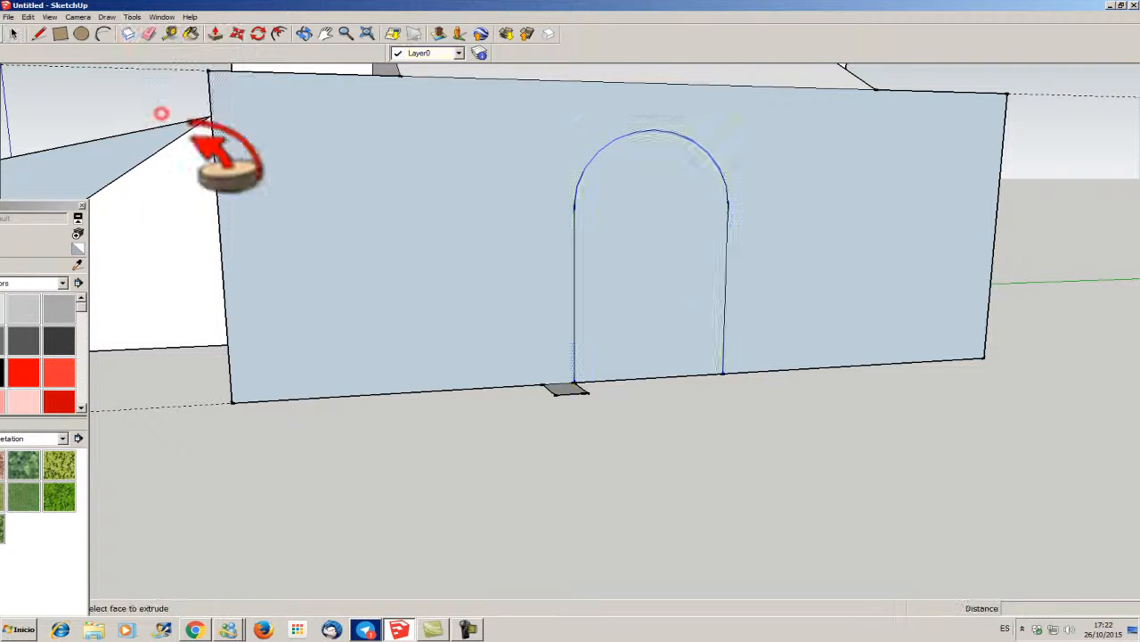
click(572, 389)
Pull the arched door face forward until it is flush with the front of the frame
scroll(643, 453, down, 4)
scroll(668, 486, down, 3)
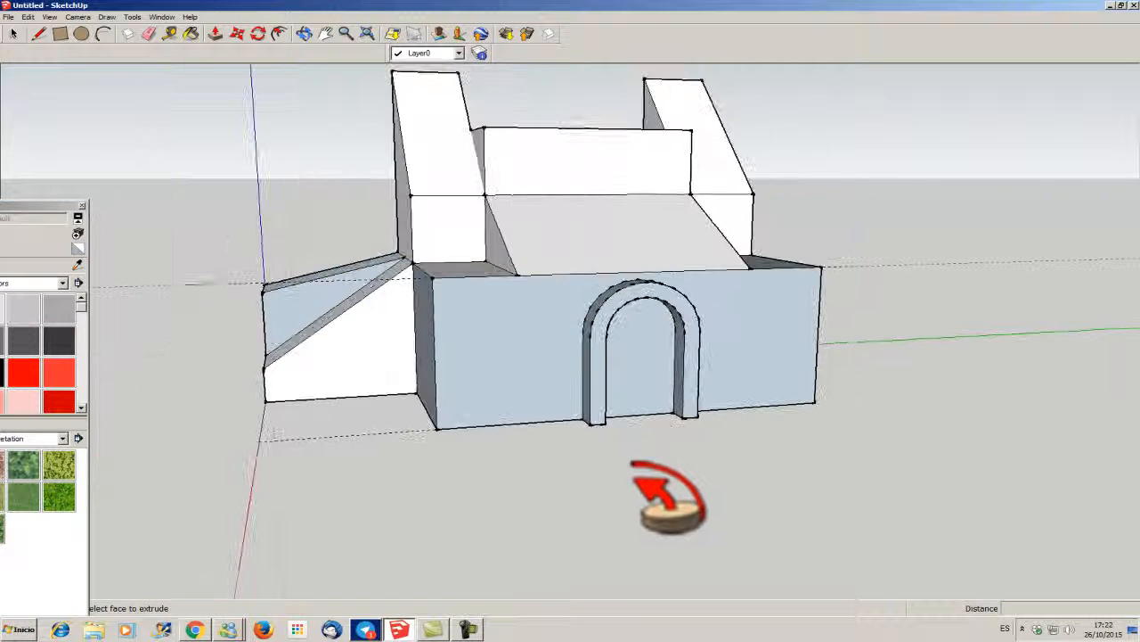
click(304, 34)
drag(624, 419, 580, 425)
click(215, 36)
mouse_move(650, 392)
mouse_down()
mouse_move(634, 364)
mouse_move(667, 400)
mouse_move(650, 461)
mouse_move(654, 395)
mouse_move(632, 374)
mouse_move(683, 426)
mouse_move(636, 374)
mouse_up()
scroll(649, 460, up, 2)
Try deleting the face inside the door frame and undo the deletion
click(14, 32)
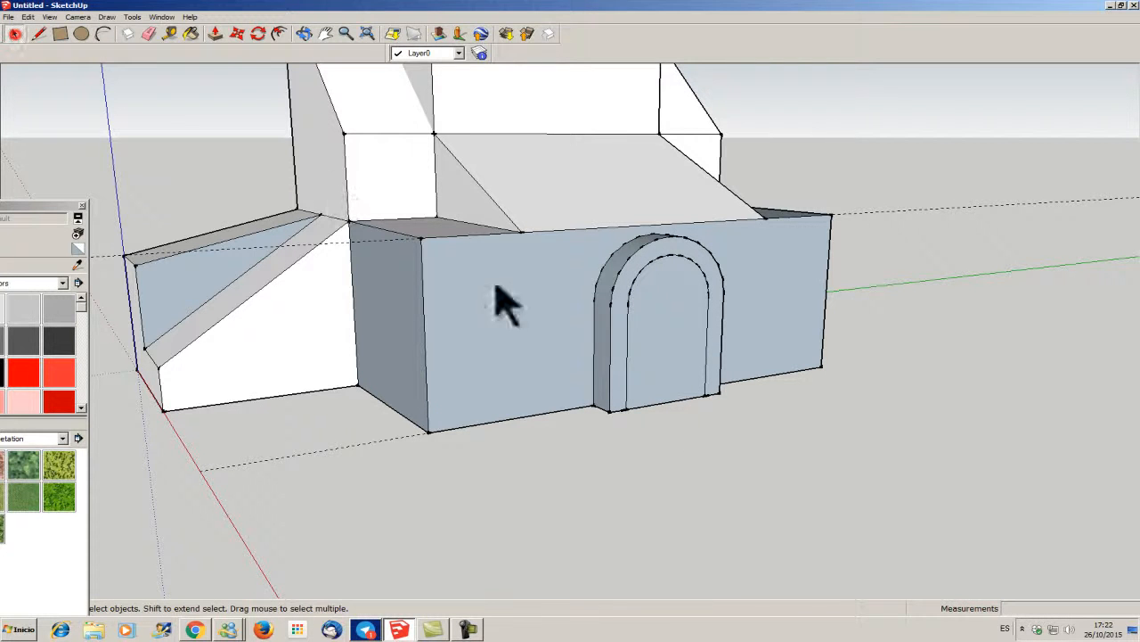
click(639, 331)
key(Delete)
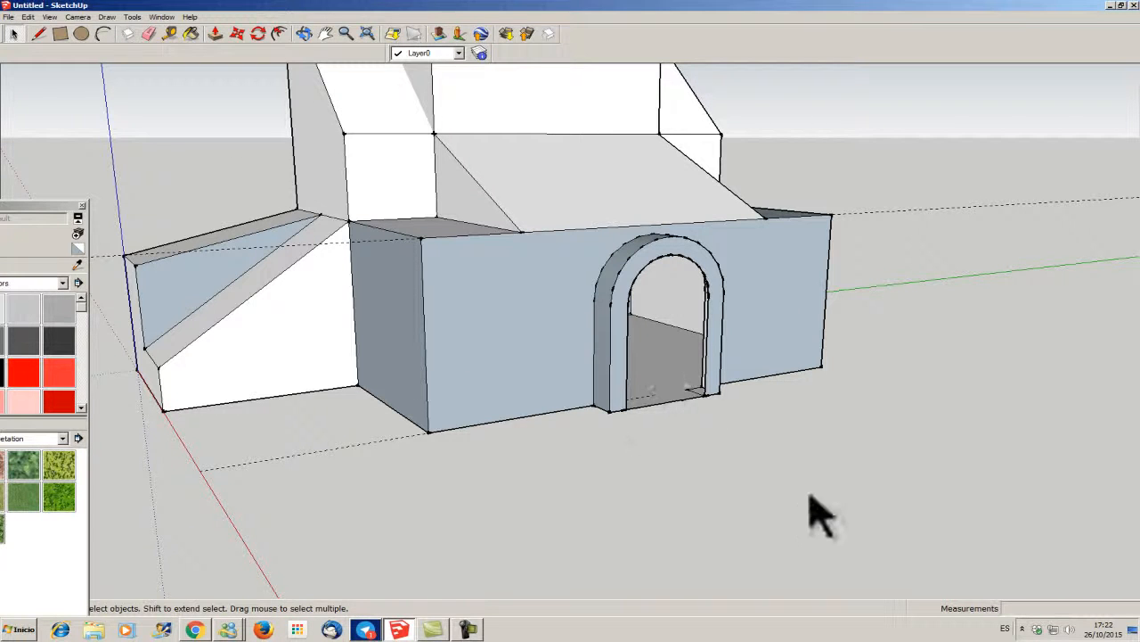
key(ctrl+z)
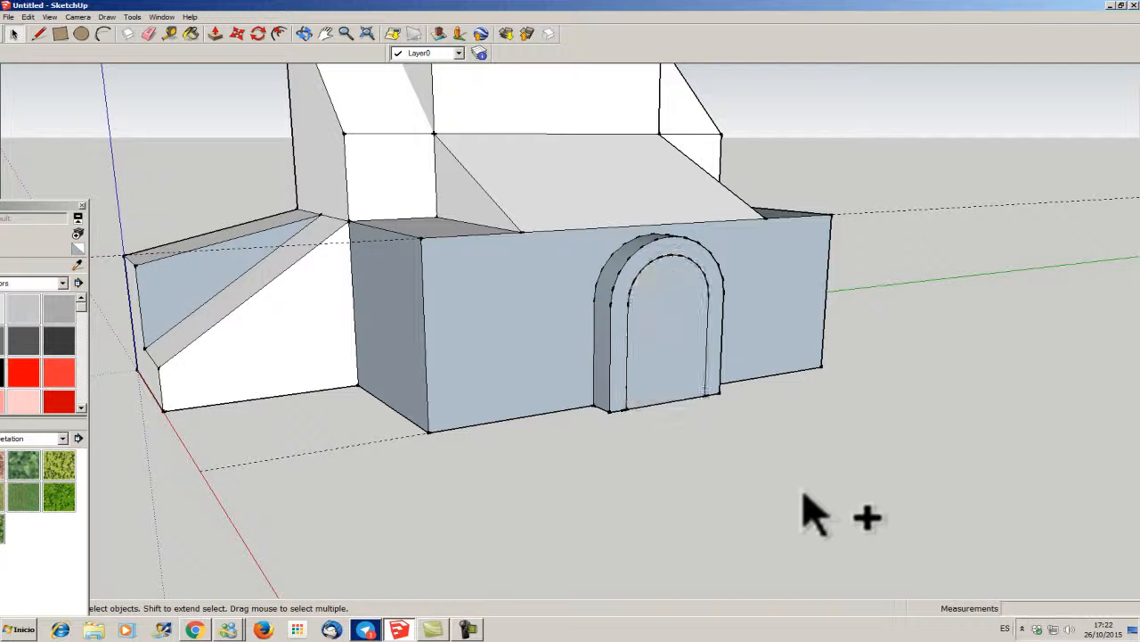
Push the arched door face inward through the block with Push/Pull to open a passage behind the frame
mouse_move(592, 11)
mouse_down()
mouse_move(825, 528)
mouse_move(740, 300)
mouse_move(670, 57)
mouse_up()
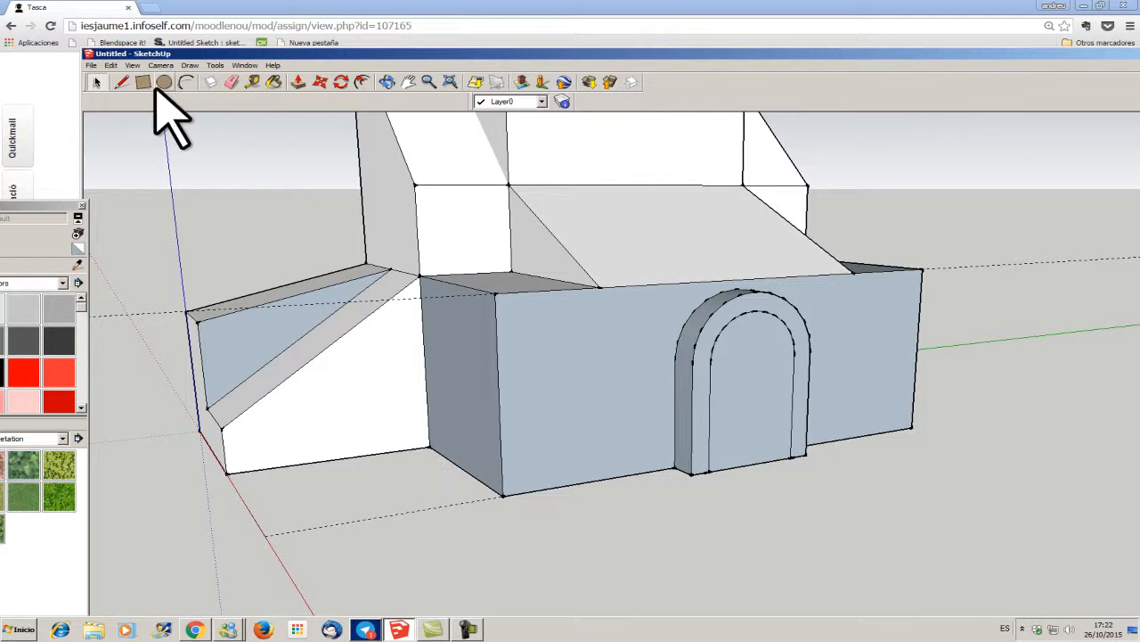
click(300, 83)
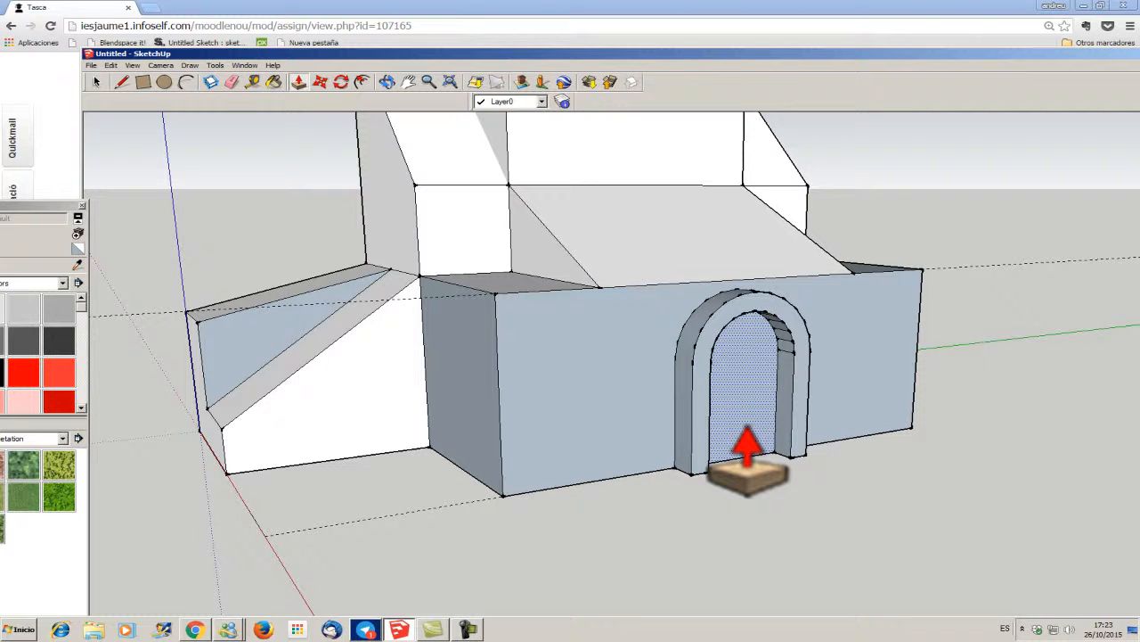
double_click(746, 450)
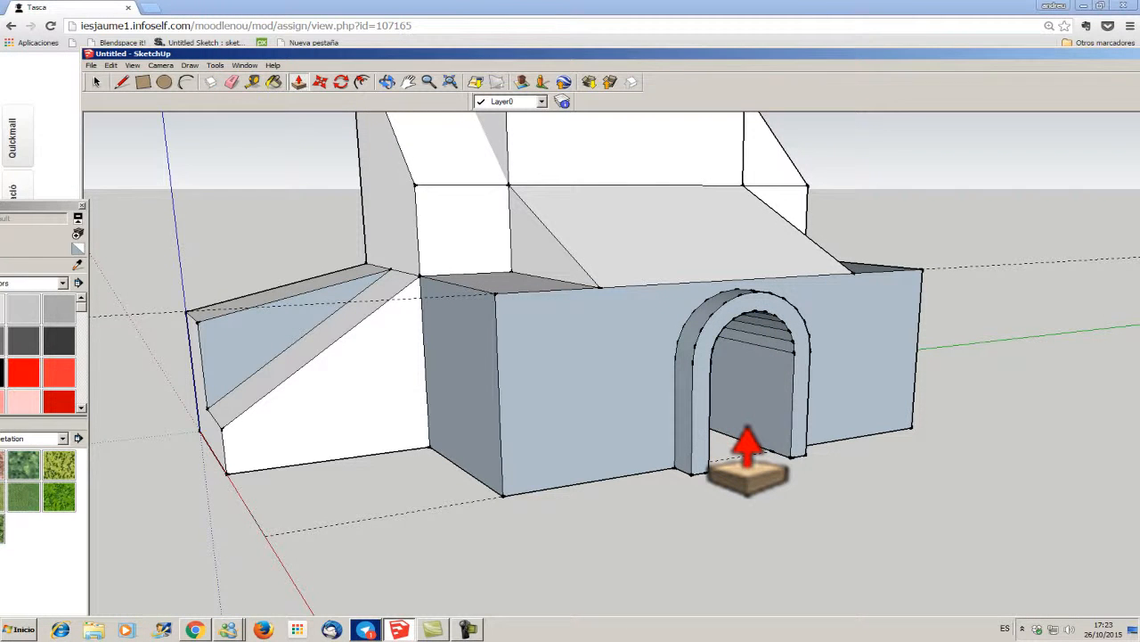
drag(419, 53, 364, 97)
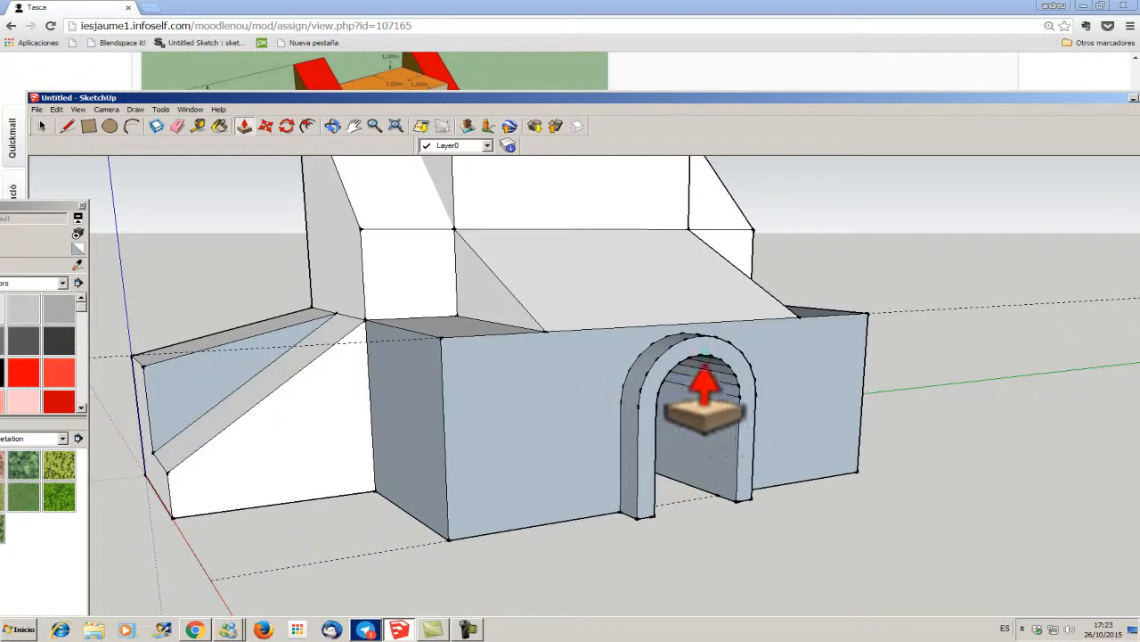
key(space)
Place a guide point on the base block's front left vertical edge, about 500 mm up, and a guide line through it along the side wall
mouse_move(607, 100)
mouse_down()
mouse_move(662, 128)
mouse_move(953, 428)
mouse_move(739, 119)
mouse_move(911, 217)
mouse_move(1081, 273)
mouse_move(1034, 203)
mouse_move(988, 273)
mouse_move(807, 151)
mouse_move(851, 195)
mouse_move(843, 147)
mouse_move(994, 268)
mouse_move(1013, 244)
mouse_move(775, 55)
mouse_up()
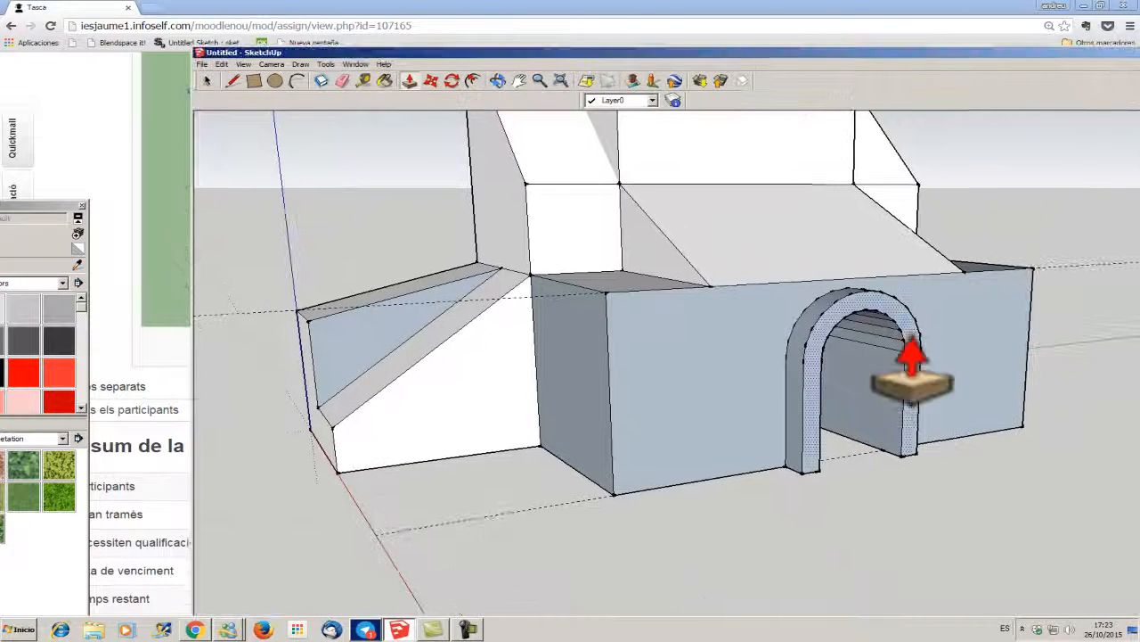
scroll(801, 342, down, 1)
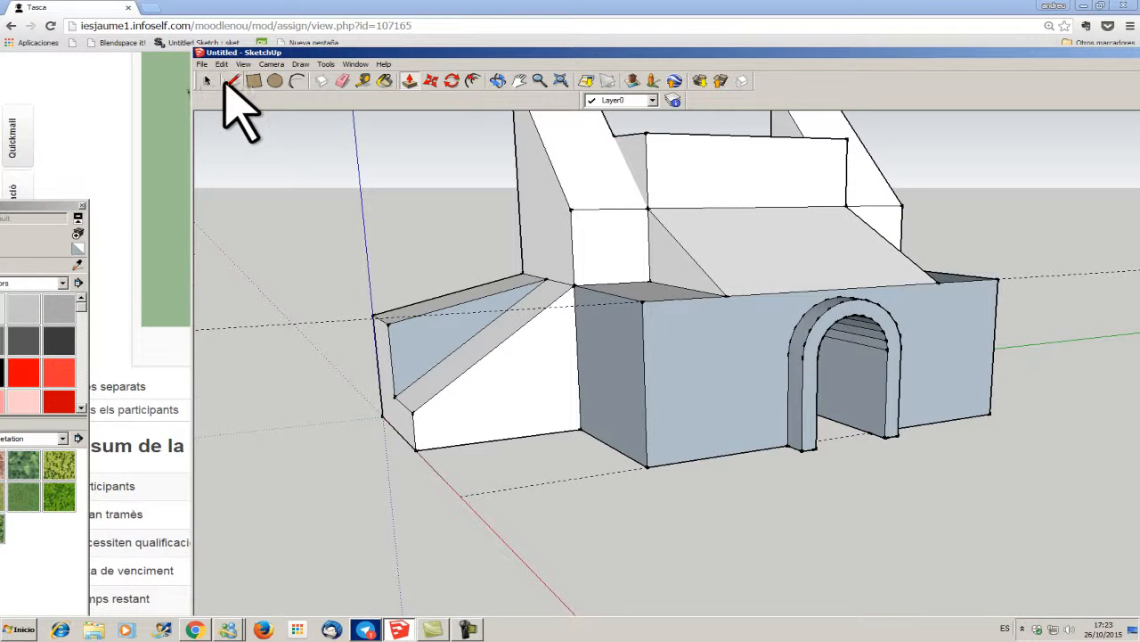
click(364, 81)
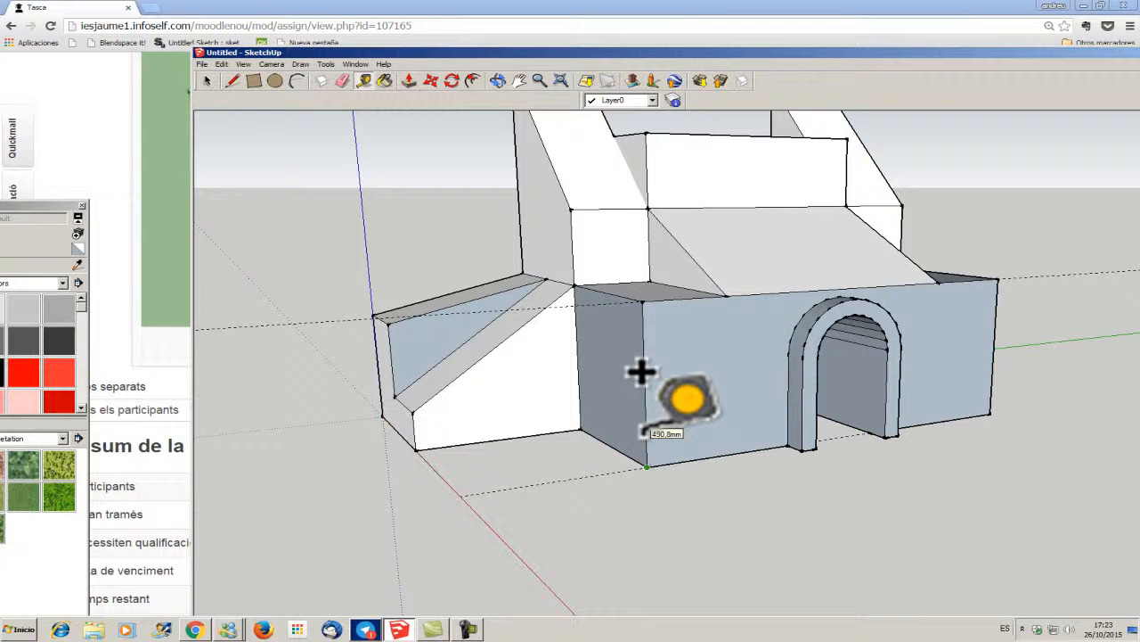
click(641, 364)
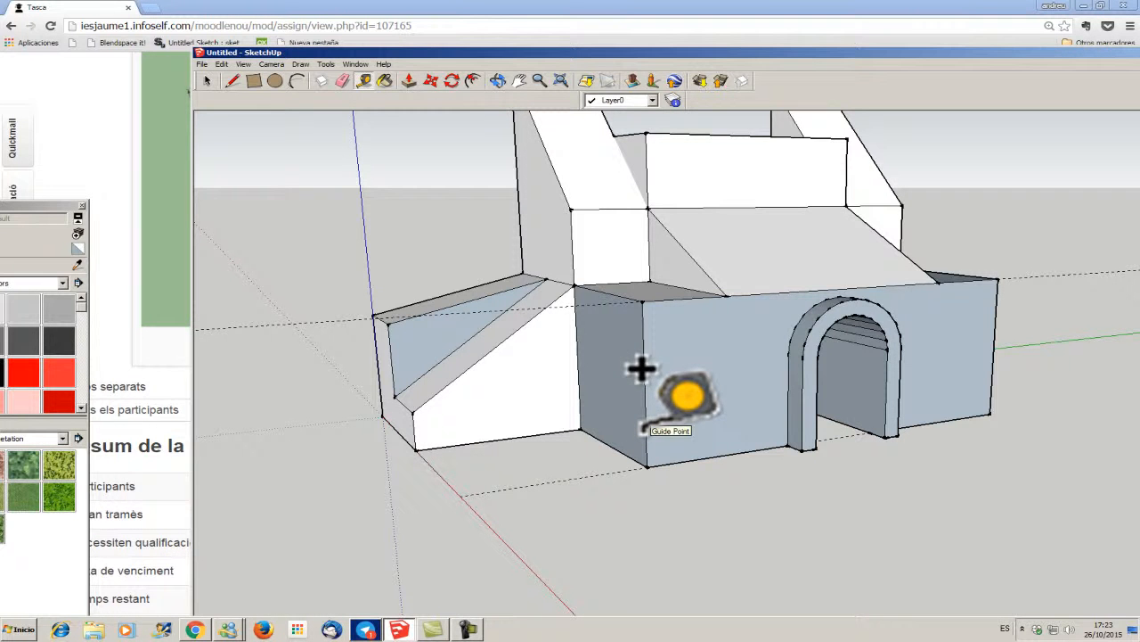
mouse_move(400, 51)
mouse_down()
mouse_move(753, 463)
mouse_move(633, 276)
mouse_move(619, 288)
mouse_move(606, 251)
mouse_move(590, 258)
mouse_move(464, 165)
mouse_up()
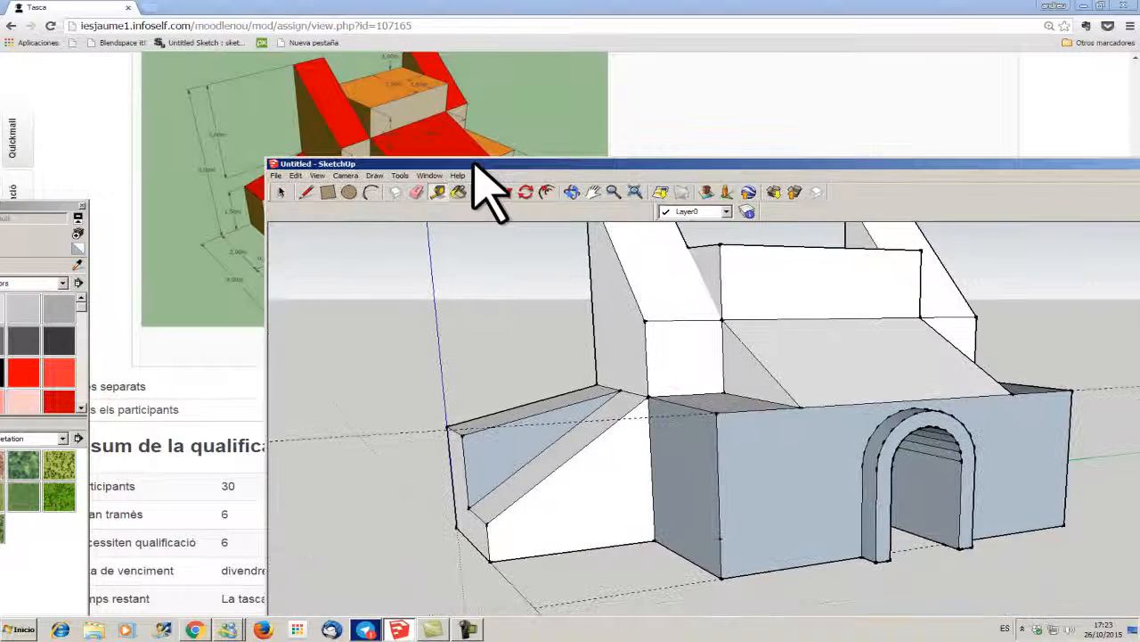
click(720, 538)
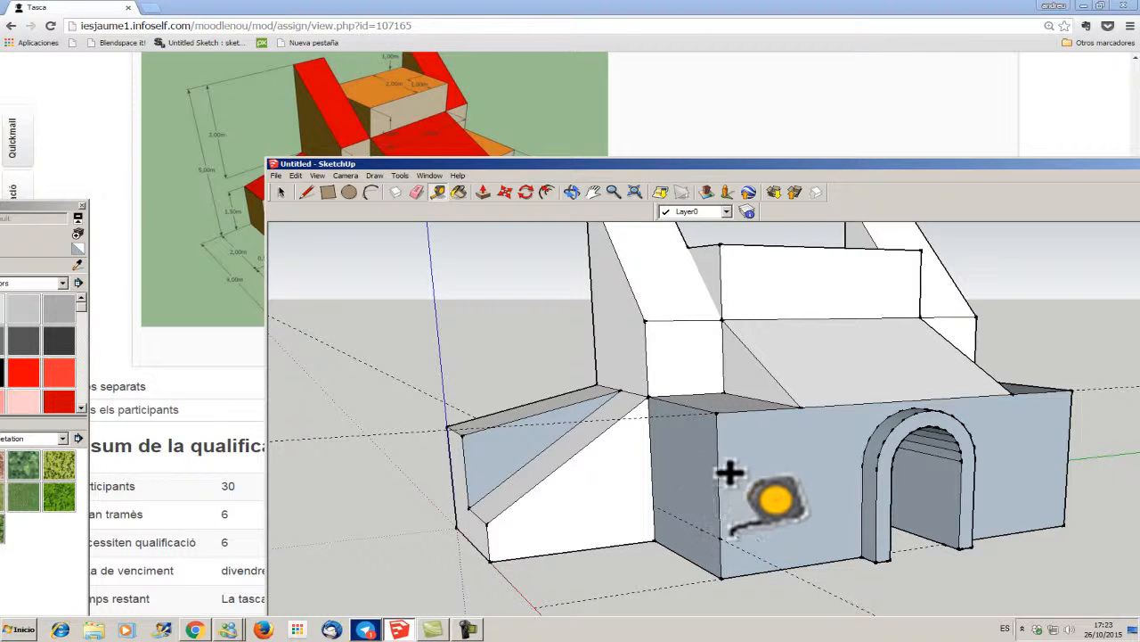
Draw a rectangular window outline on the base block's left side wall, starting at the guide line, and remove its inner face
click(305, 192)
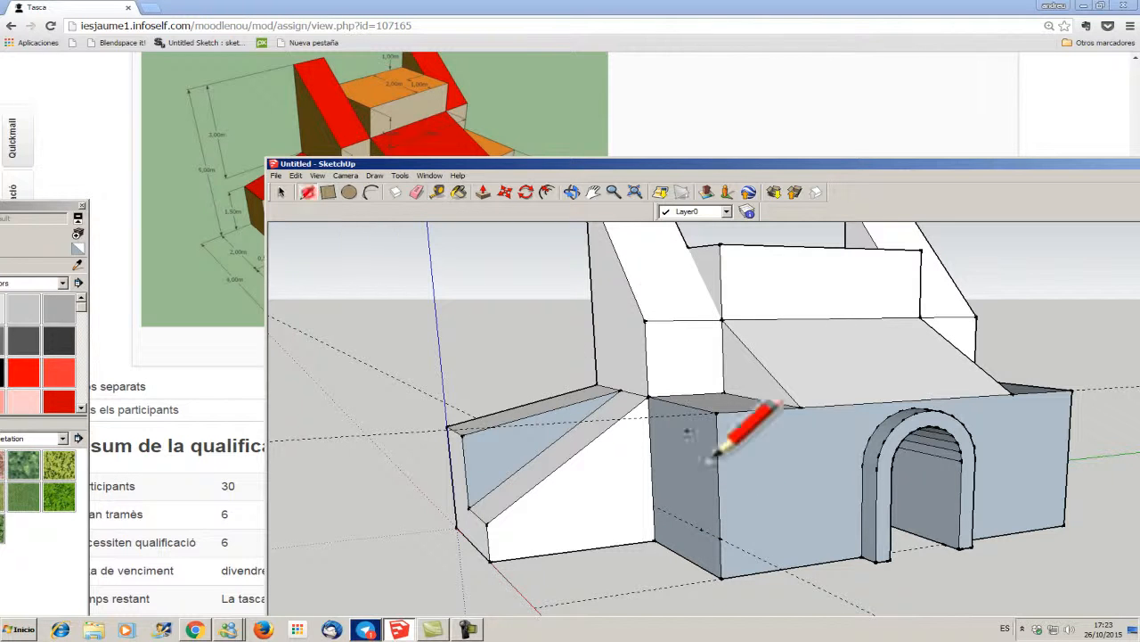
click(704, 531)
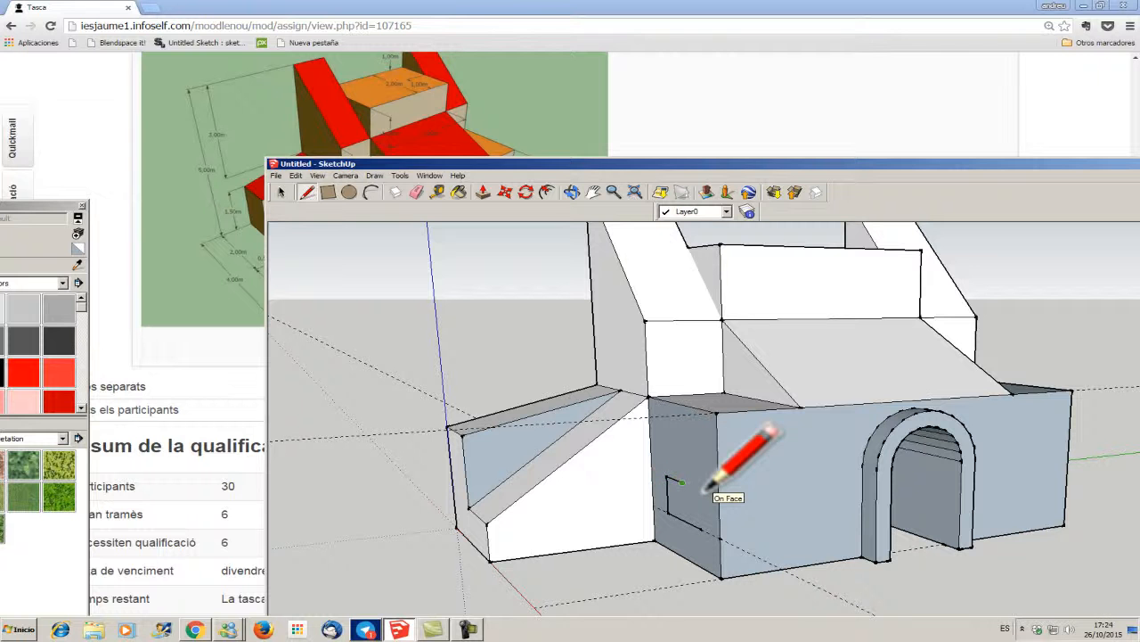
click(664, 477)
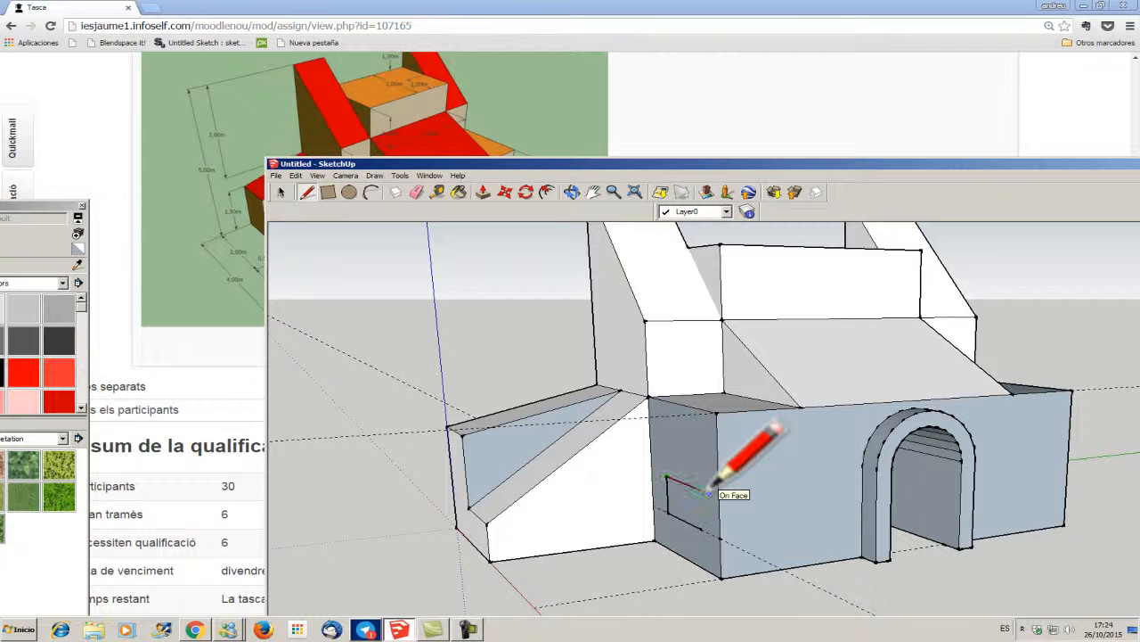
click(700, 489)
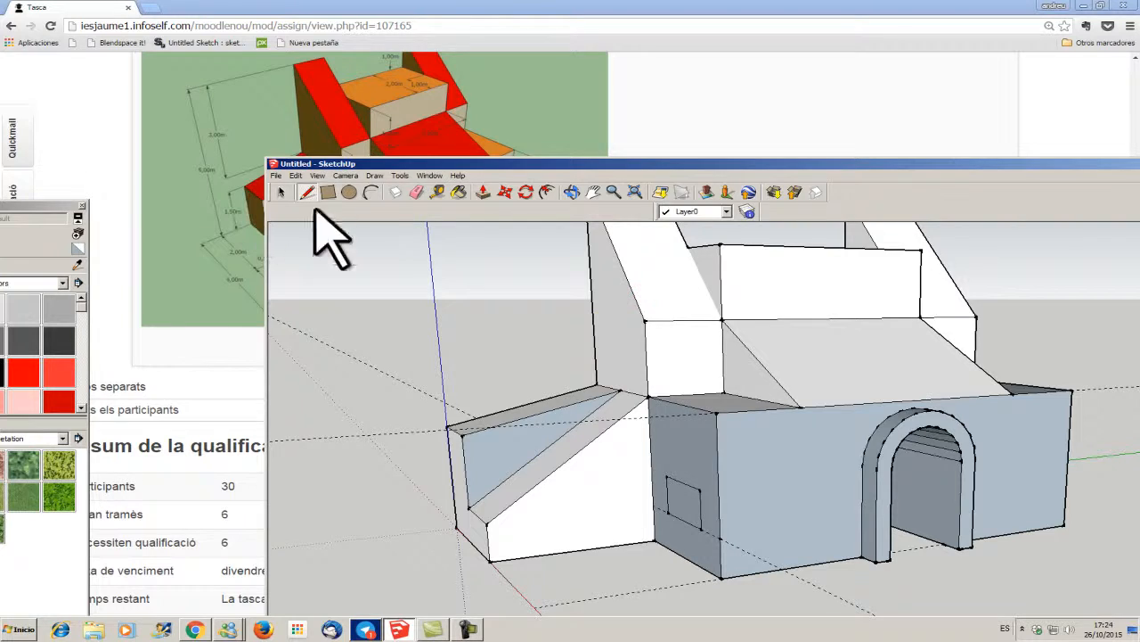
mouse_move(347, 165)
mouse_down()
mouse_move(558, 212)
mouse_move(445, 103)
mouse_move(686, 145)
mouse_move(600, 112)
mouse_move(608, 117)
mouse_up()
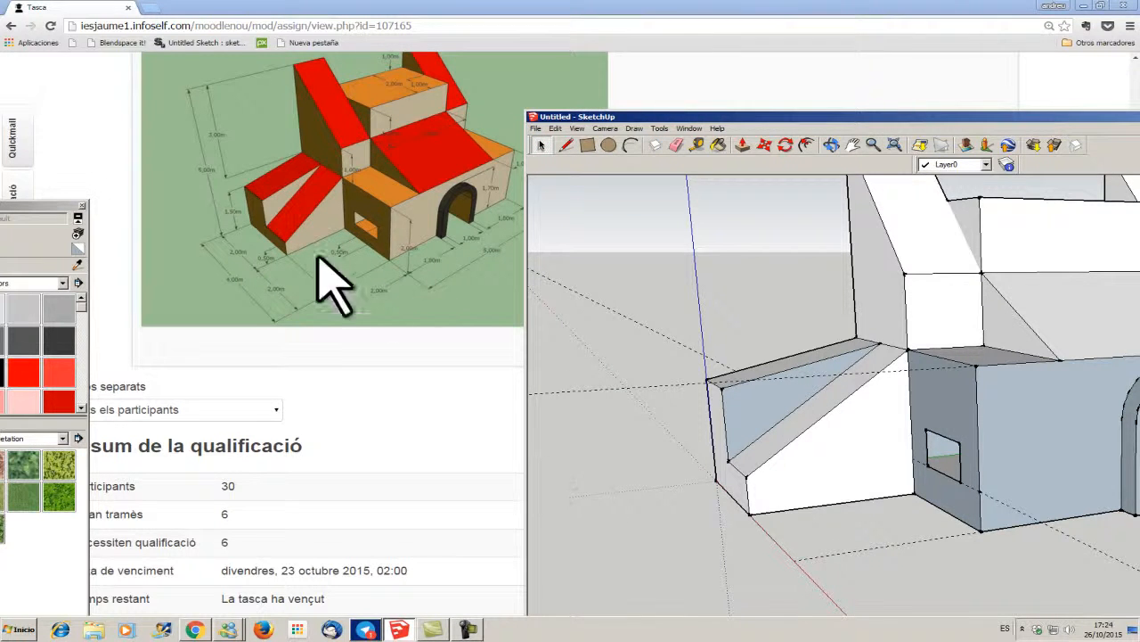
Paint the front roof slope, the left gable's slope and the left wing's two sloping top strips with Color_A06
click(55, 403)
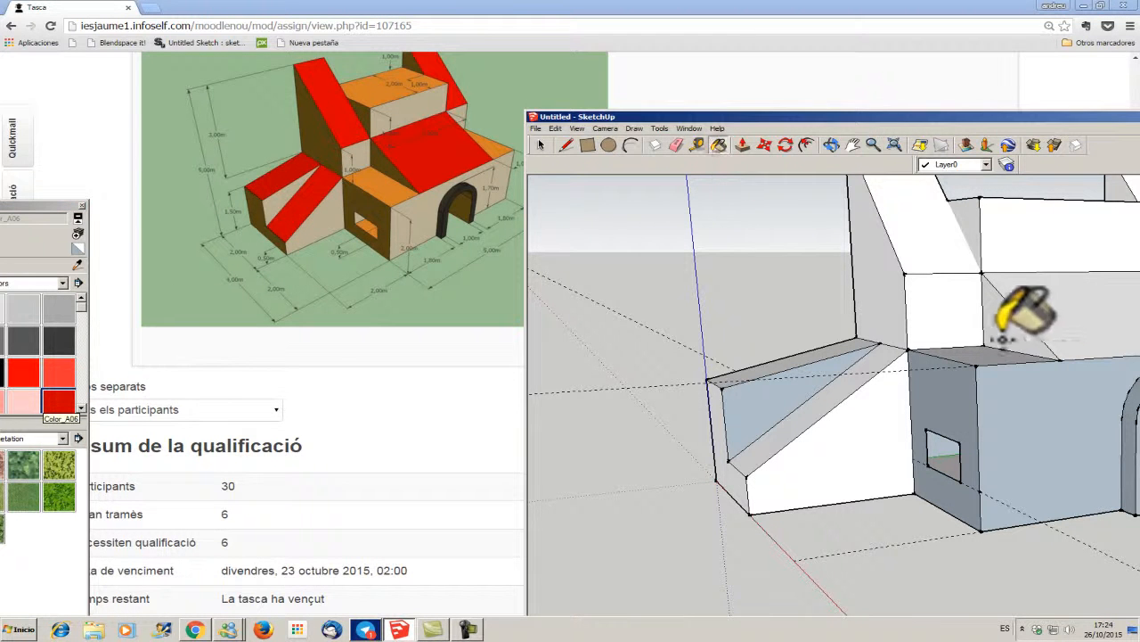
click(1067, 316)
click(927, 230)
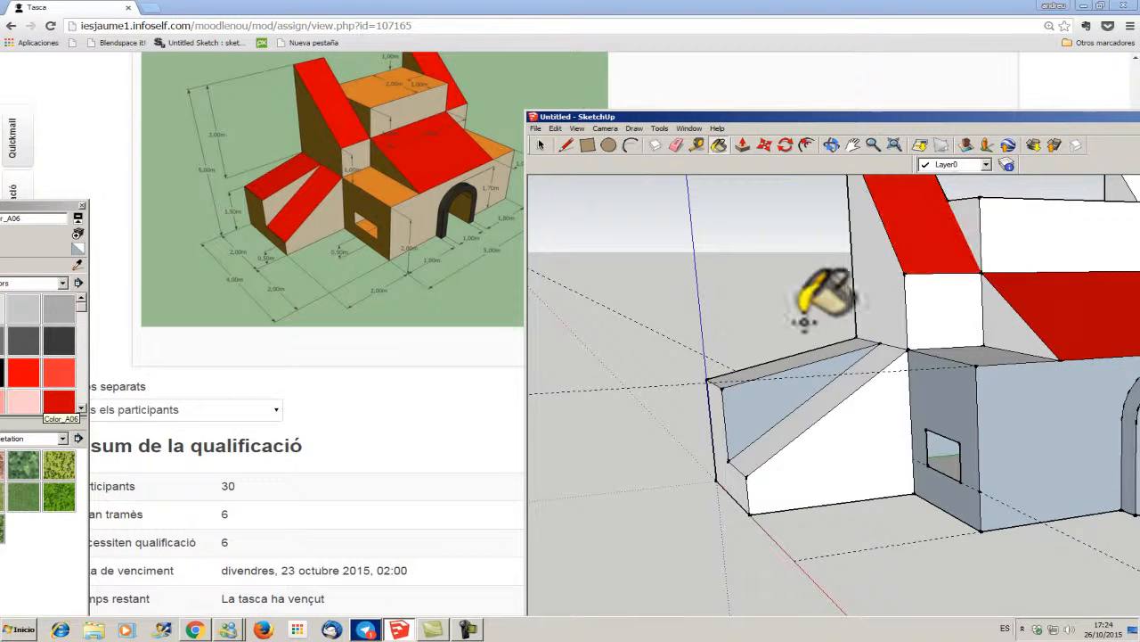
click(775, 366)
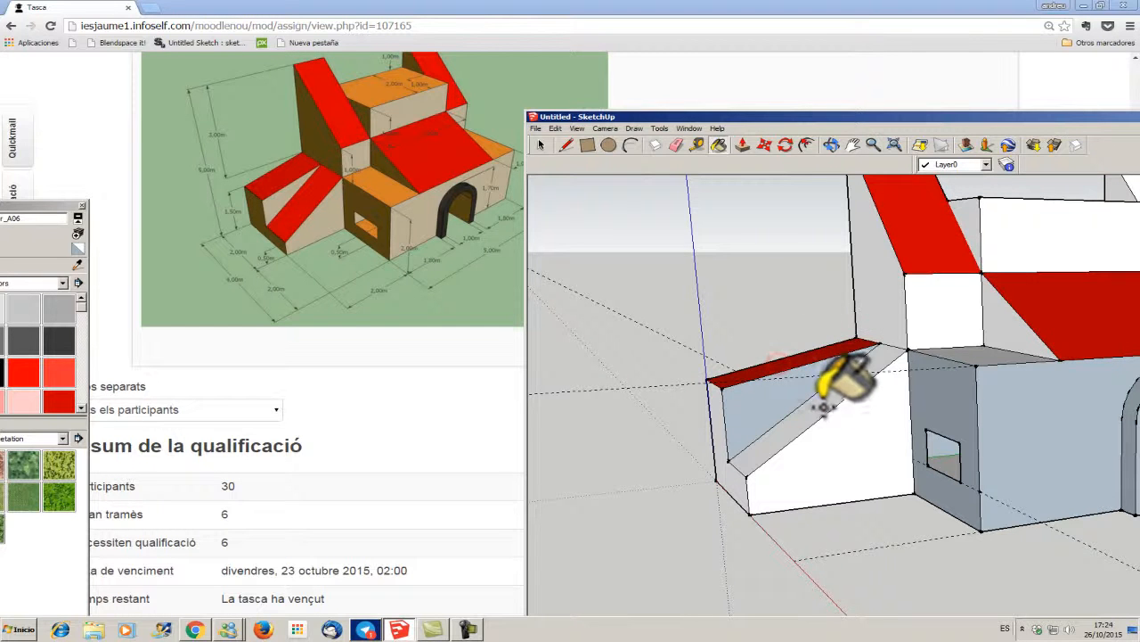
click(835, 387)
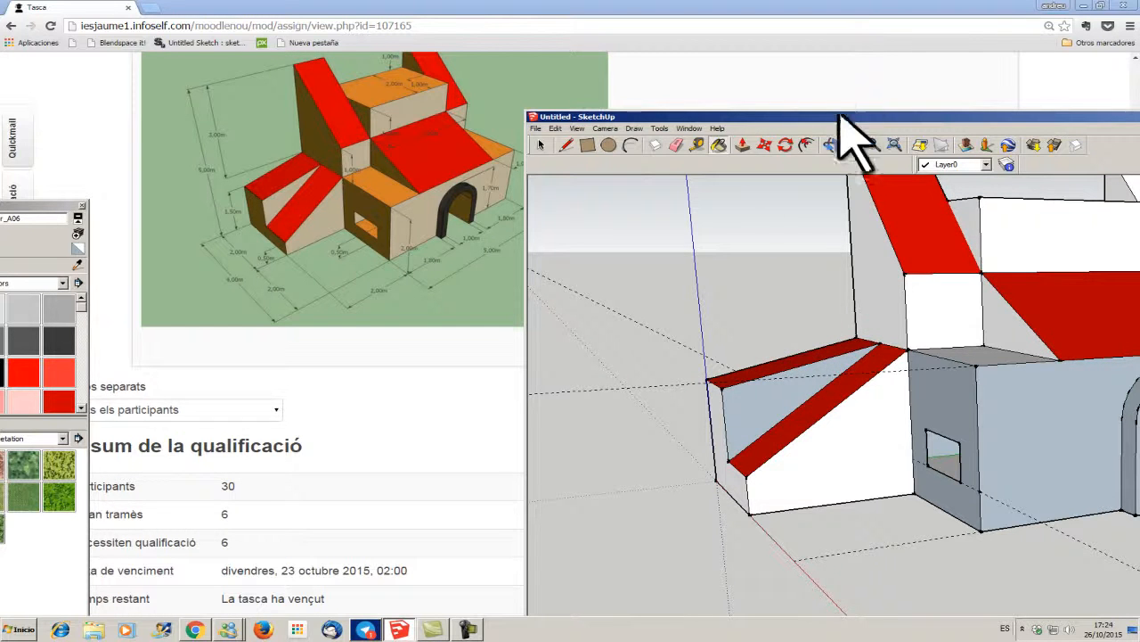
Paint the right gable's sloping roof face with Color_A06
mouse_move(860, 119)
mouse_down()
mouse_move(783, 120)
mouse_move(474, 178)
mouse_up()
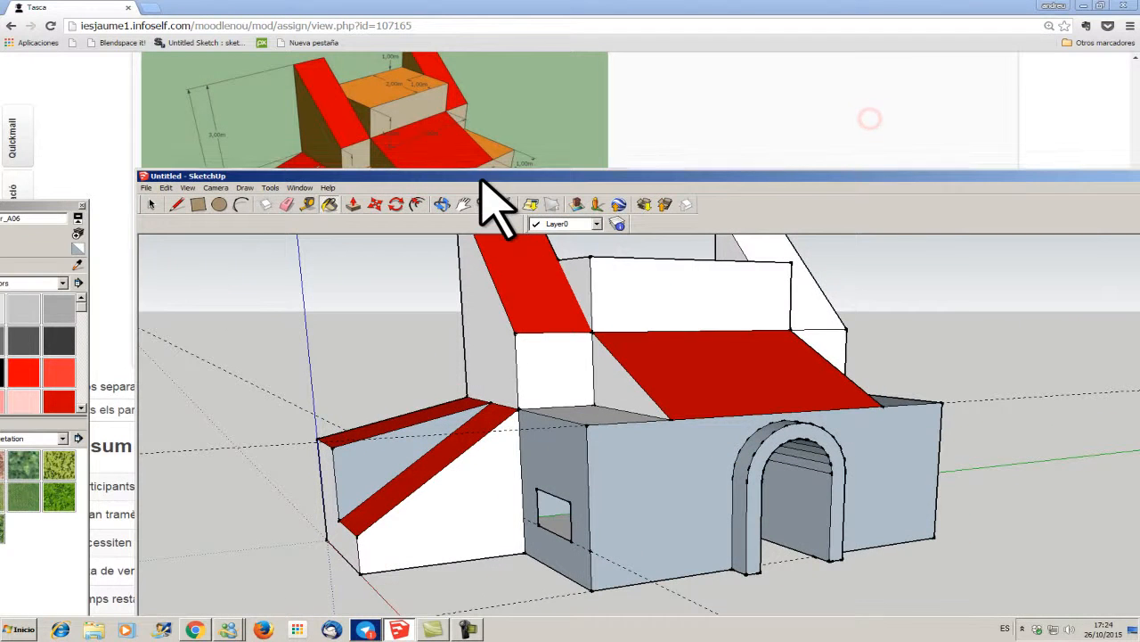
click(802, 312)
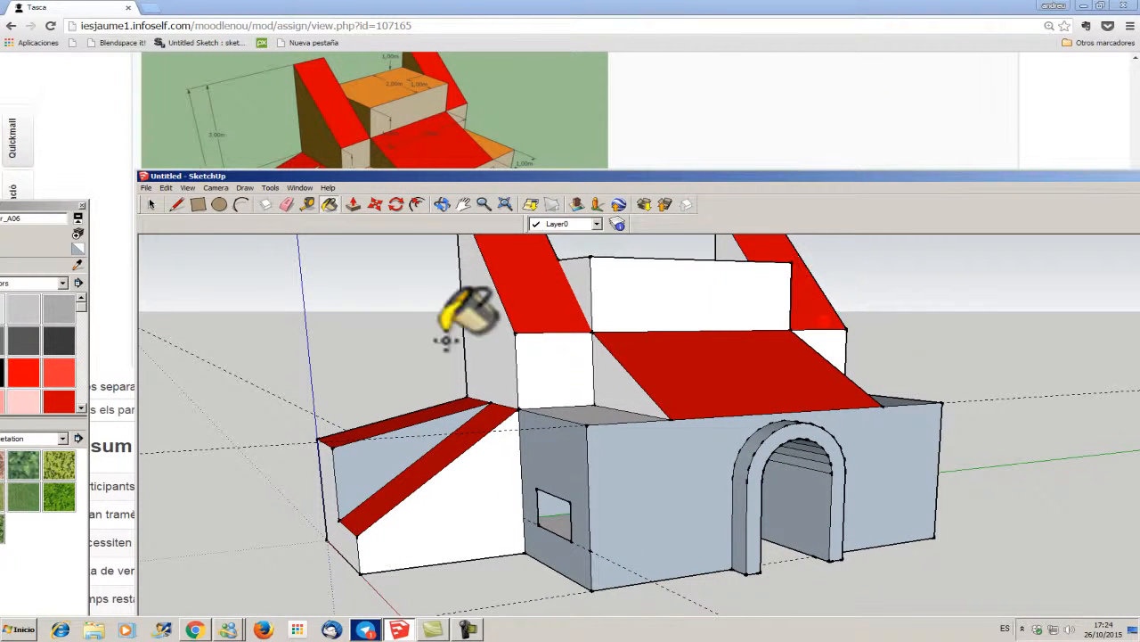
Paint the two flat roof areas of the base block and the top of the upper block with Color_C01
drag(52, 207, 228, 133)
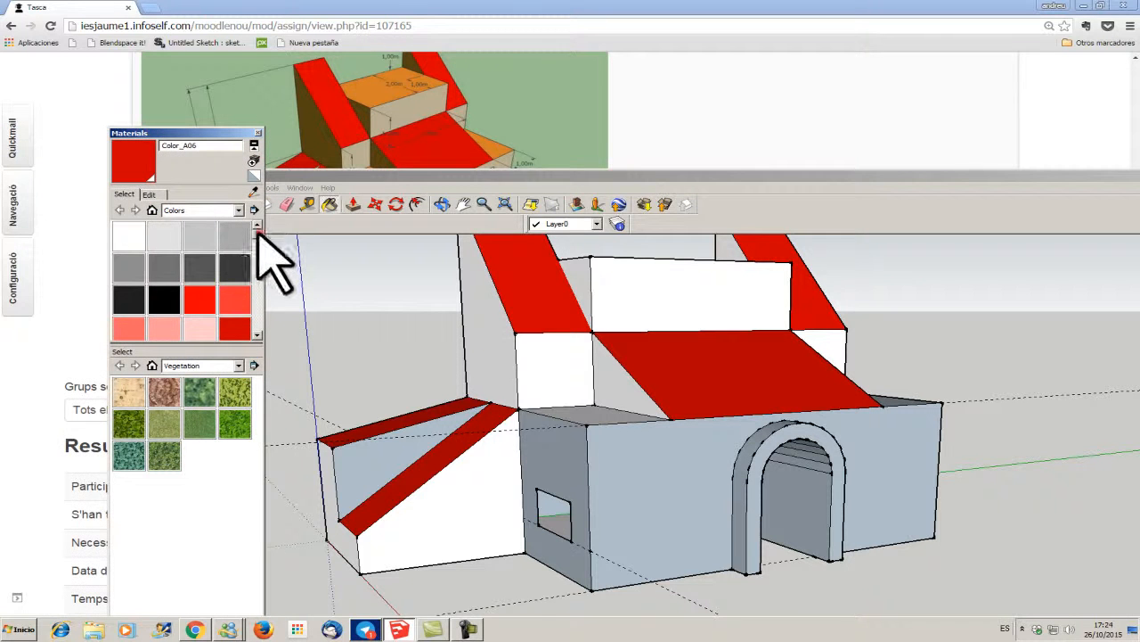
scroll(259, 235, down, 3)
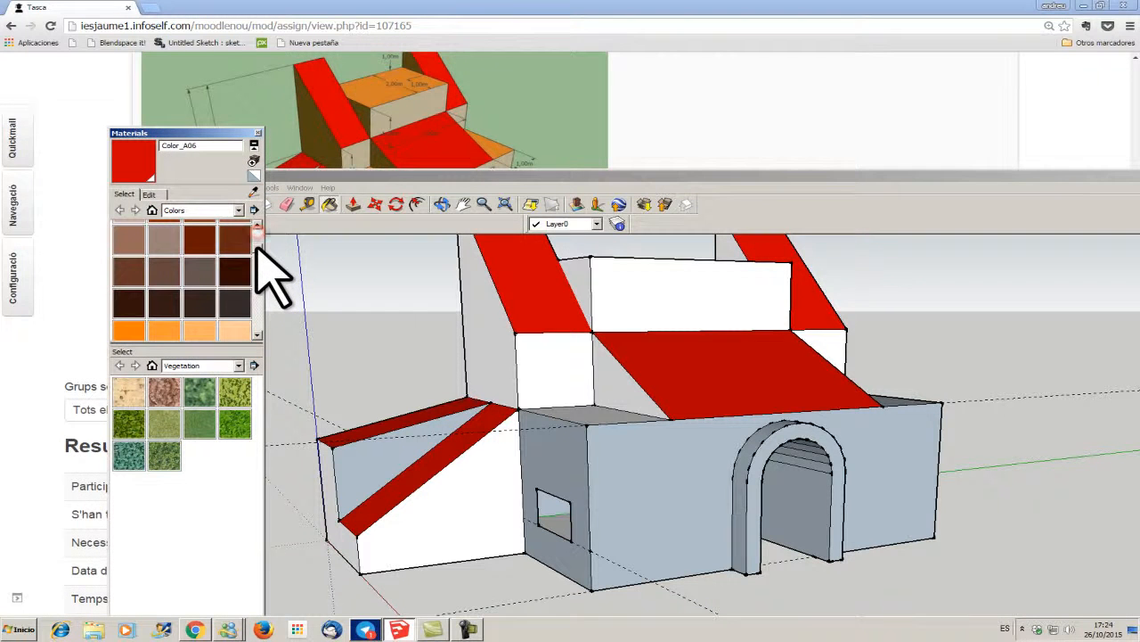
click(128, 330)
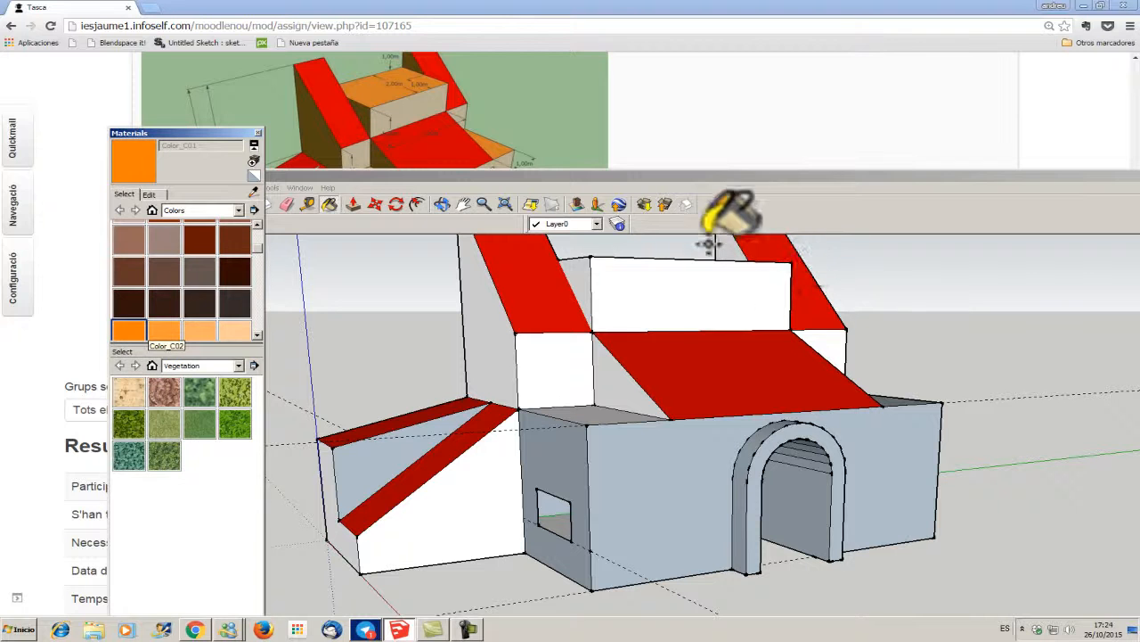
click(889, 399)
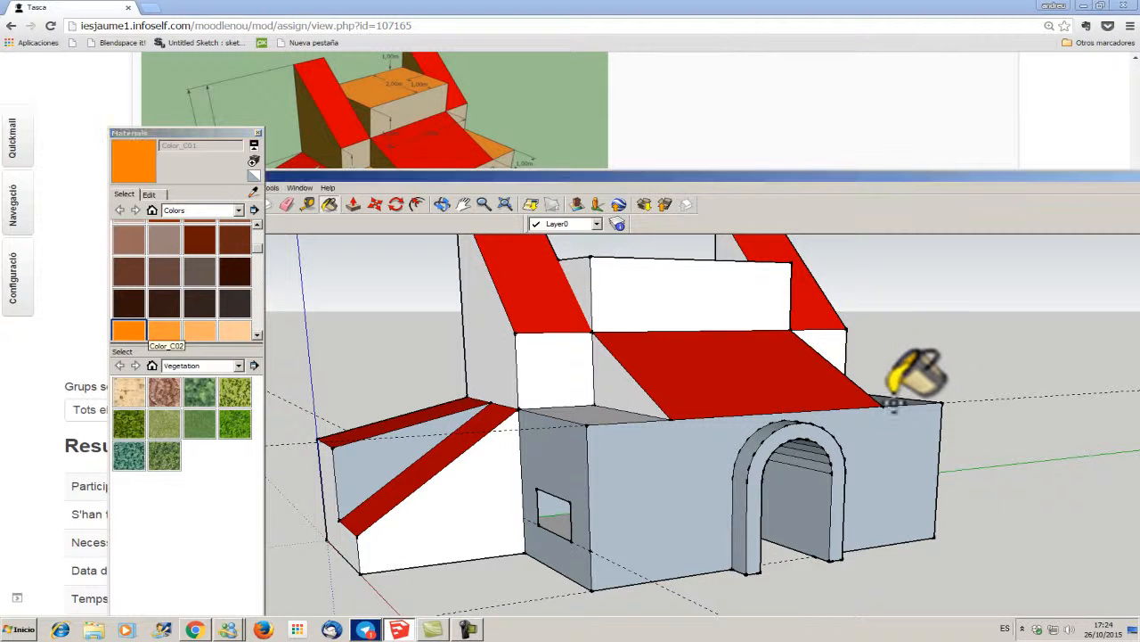
click(443, 204)
drag(726, 332, 668, 434)
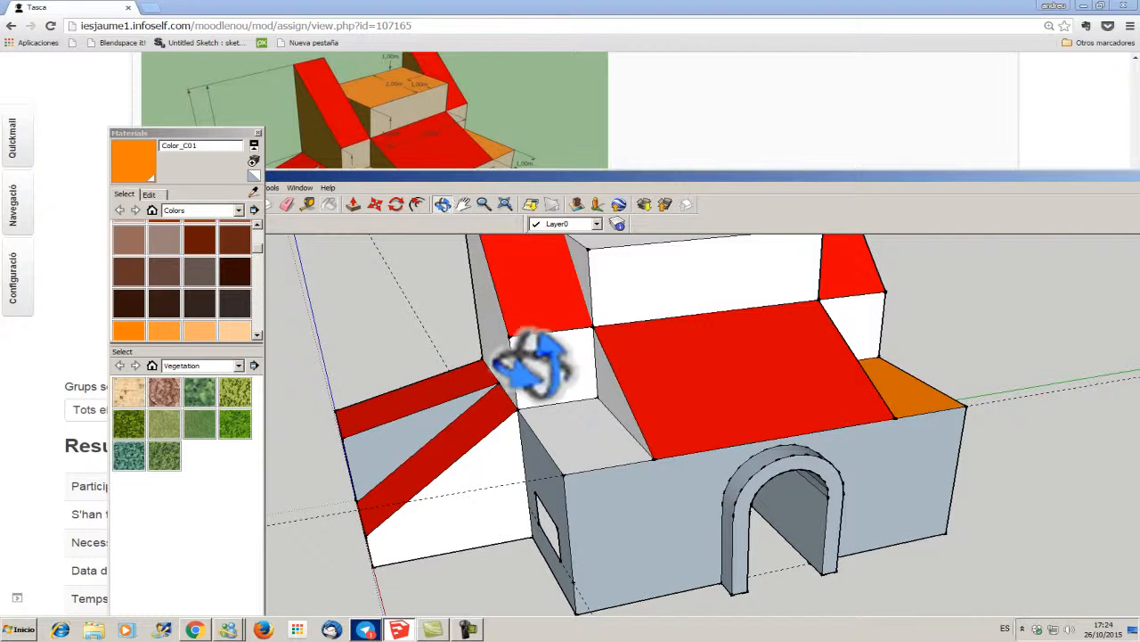
click(329, 204)
click(590, 421)
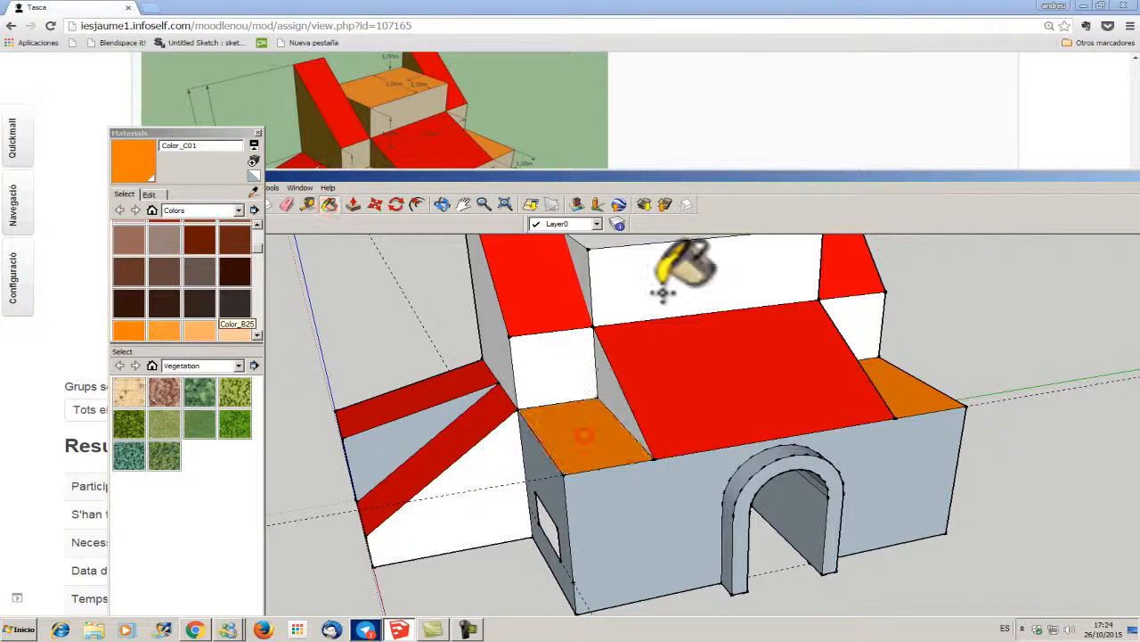
click(613, 238)
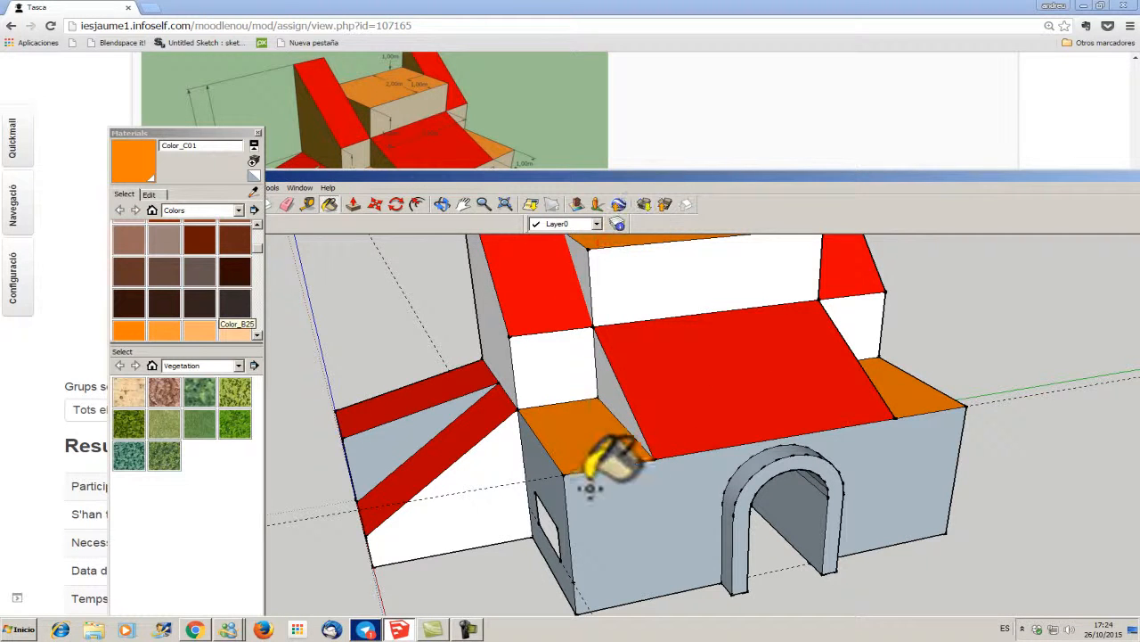
mouse_move(532, 178)
mouse_down()
mouse_move(962, 305)
mouse_move(720, 121)
mouse_up()
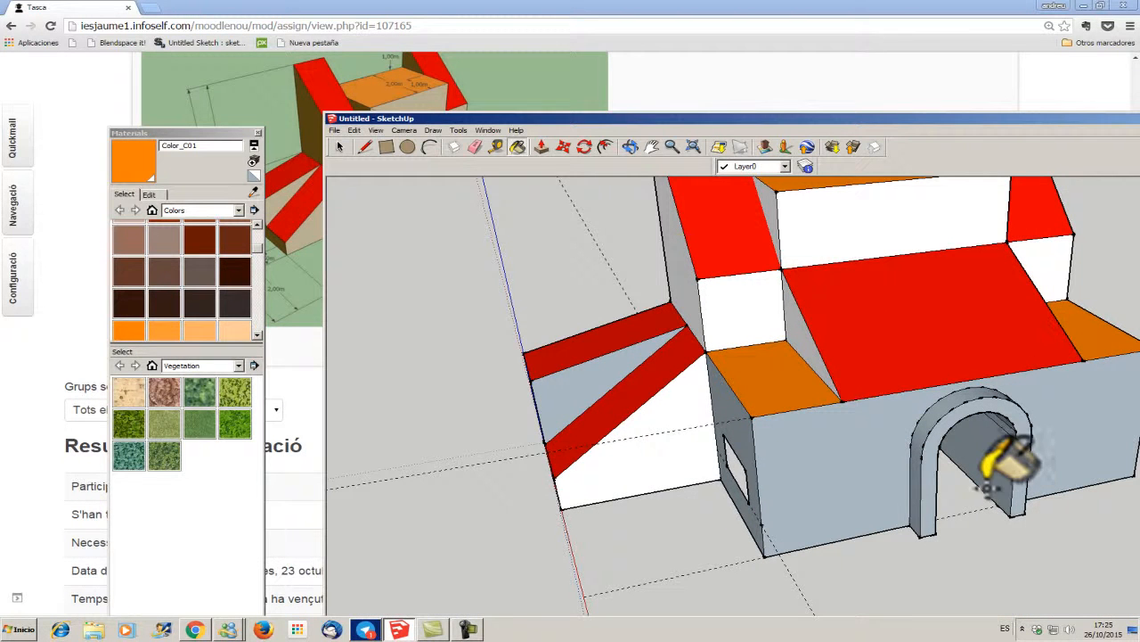
click(735, 464)
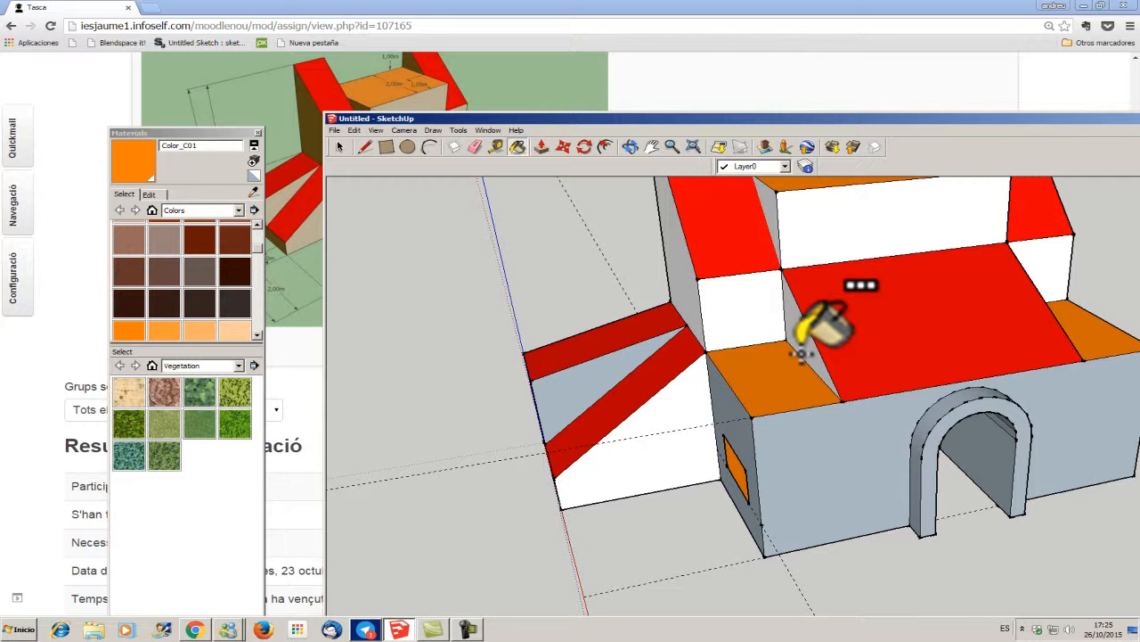
key(ctrl+z)
click(772, 364)
Paint the front wall, the left wing's vertical faces, the left gable's walls and the upper block's front with Color_C10
mouse_move(535, 119)
mouse_down()
mouse_move(606, 242)
mouse_move(733, 218)
mouse_move(665, 114)
mouse_move(609, 140)
mouse_up()
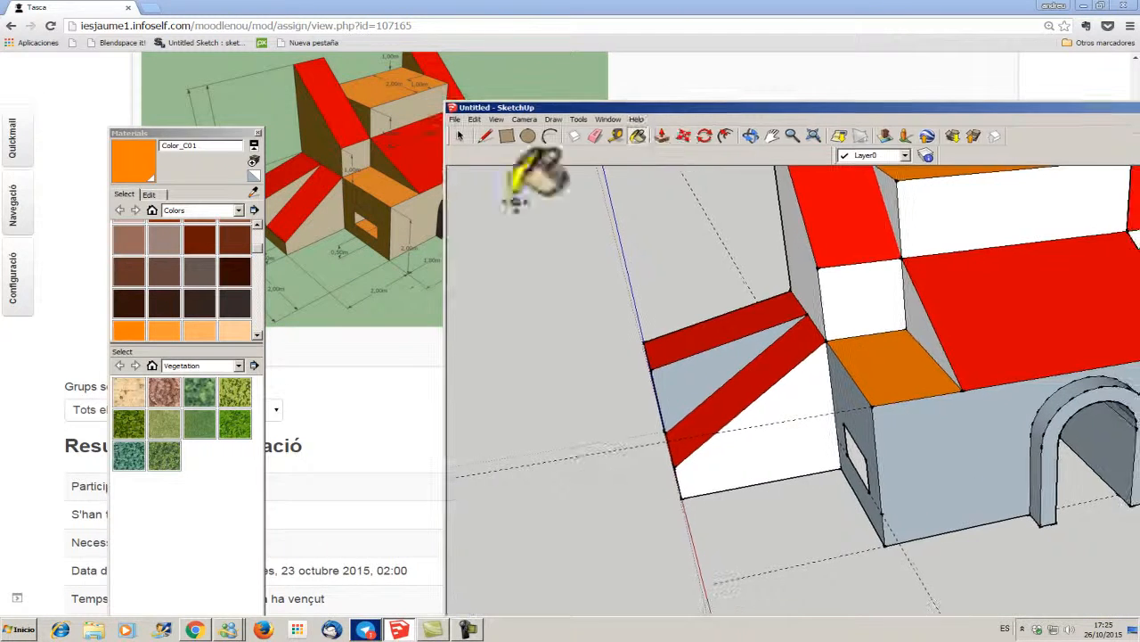
scroll(256, 335, down, 3)
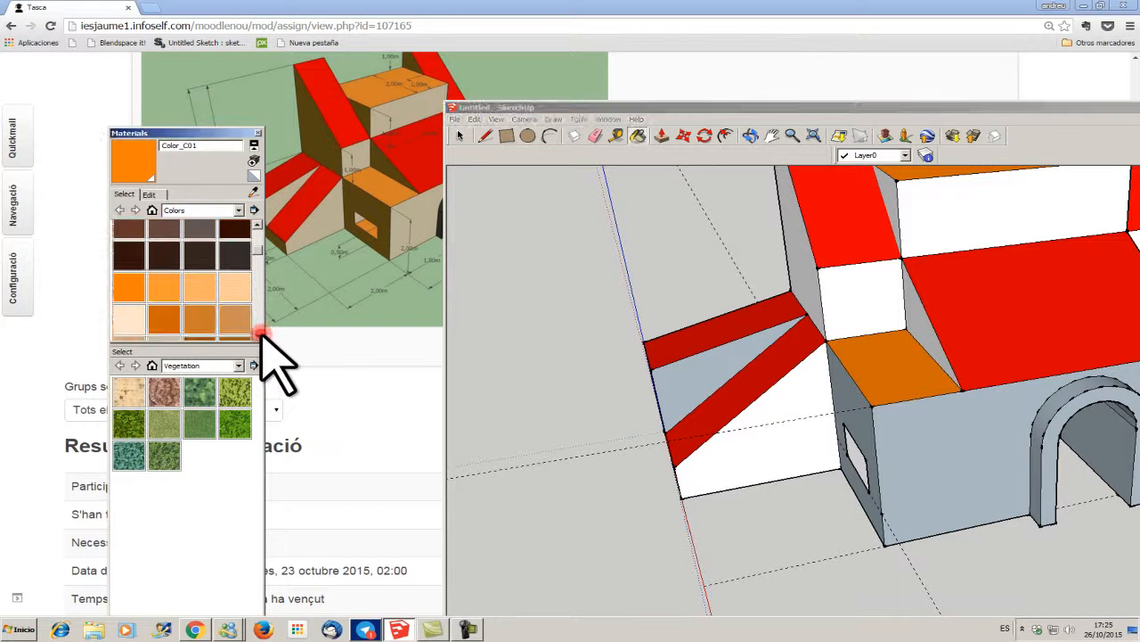
click(164, 307)
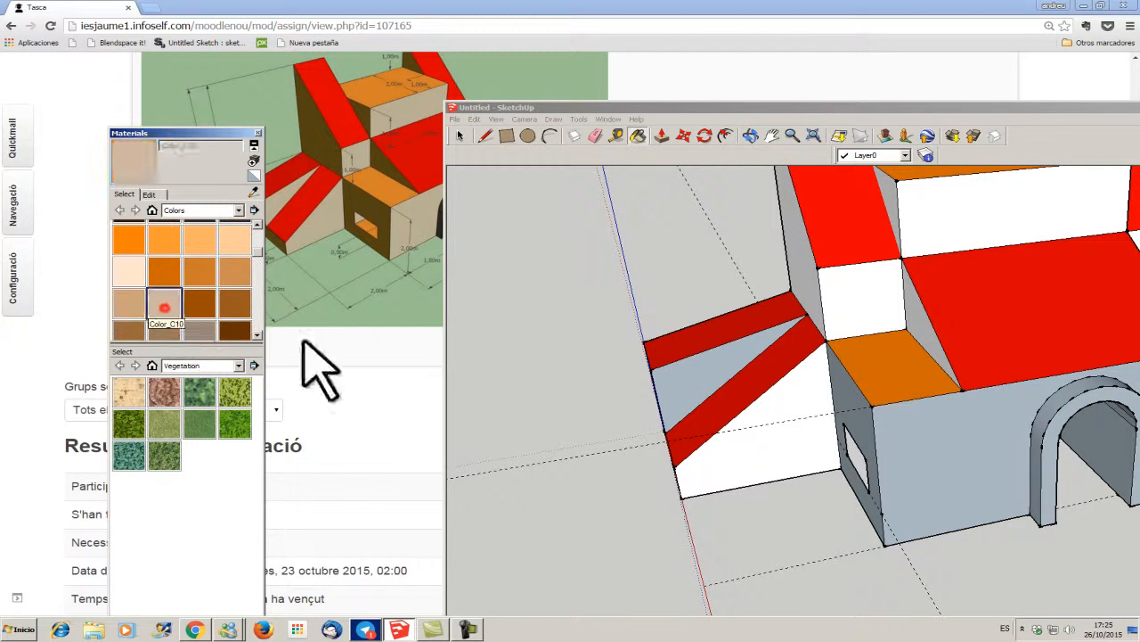
click(923, 464)
click(781, 450)
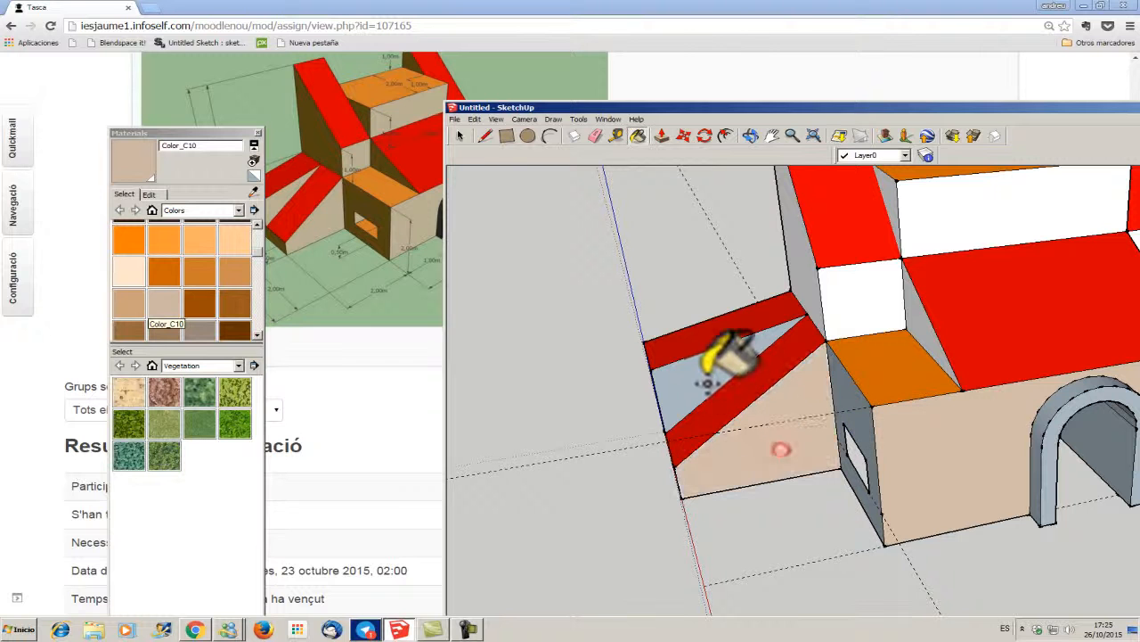
click(717, 379)
click(820, 298)
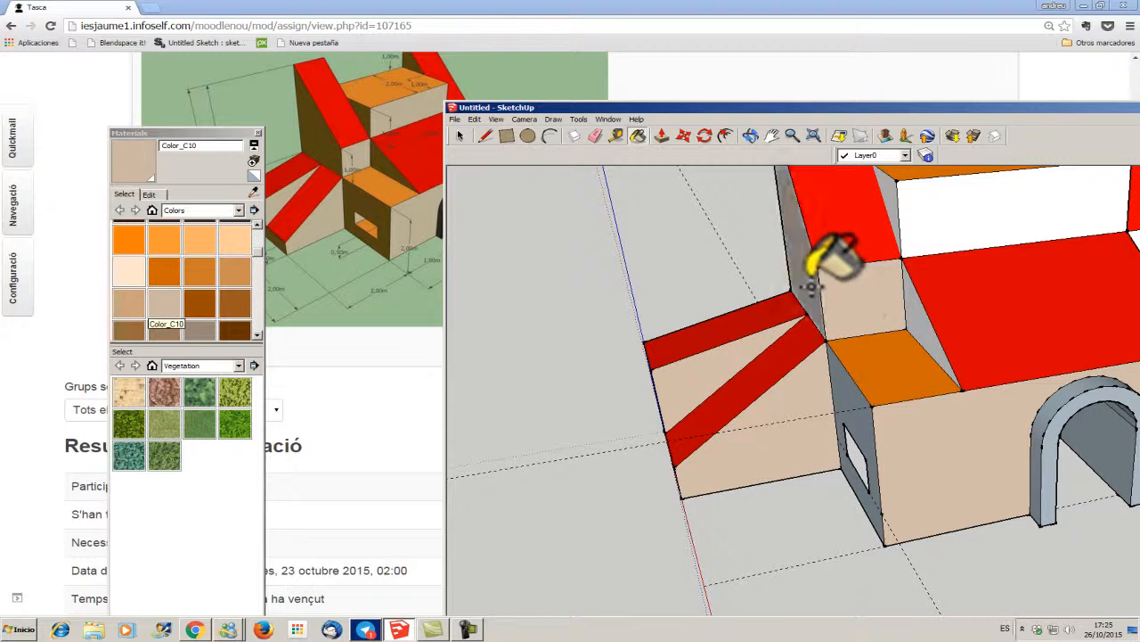
click(935, 218)
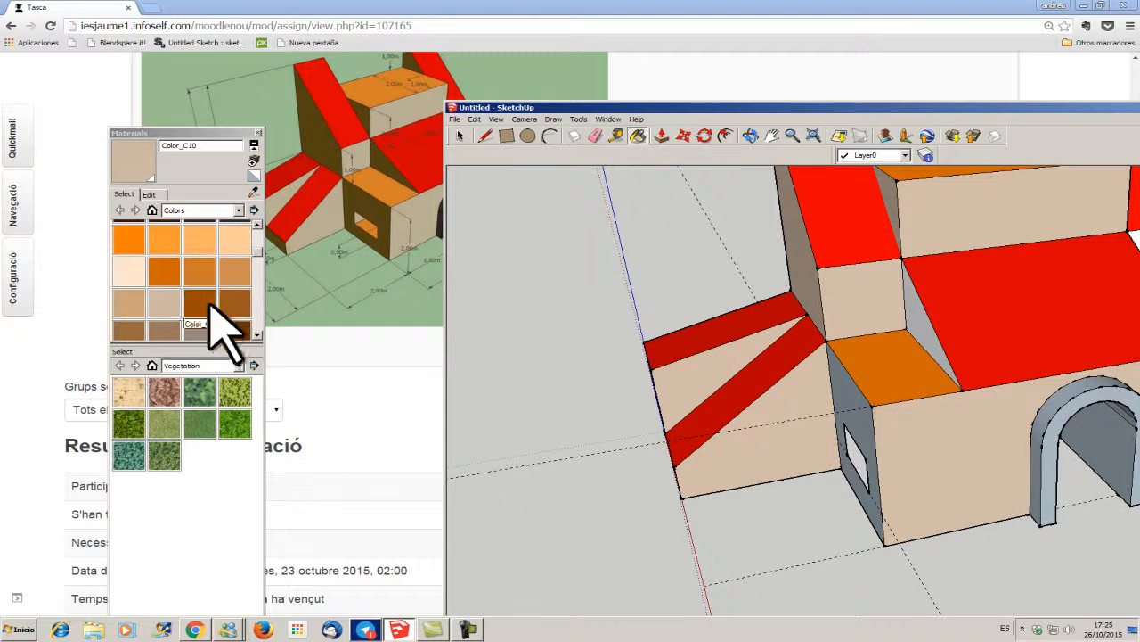
Paint the arched door frame with Color_C16
click(234, 330)
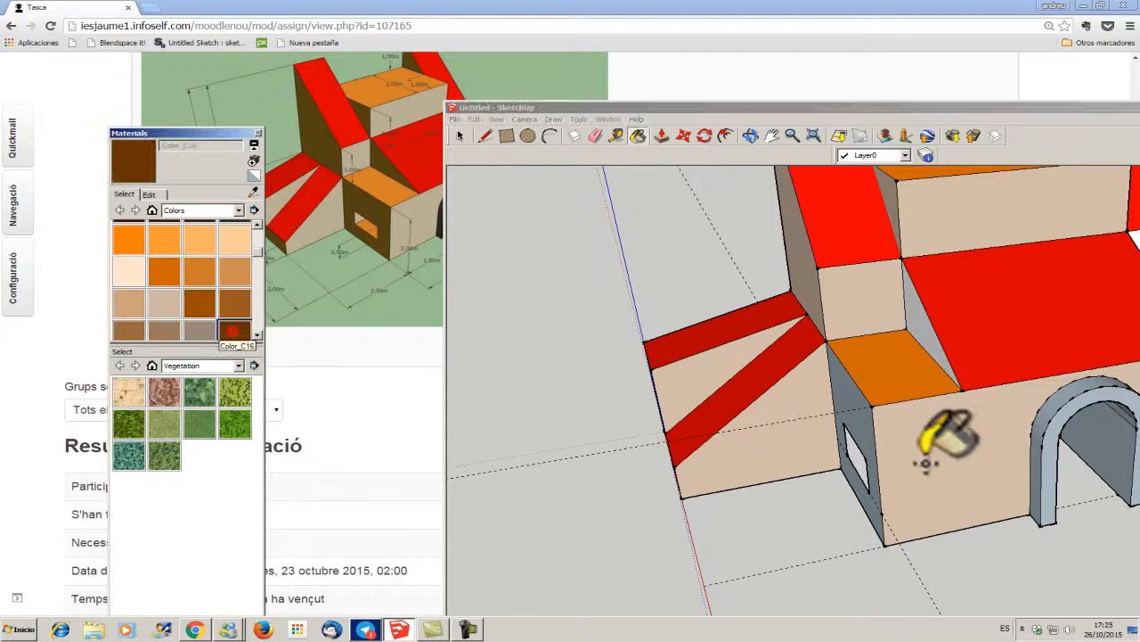
click(1056, 432)
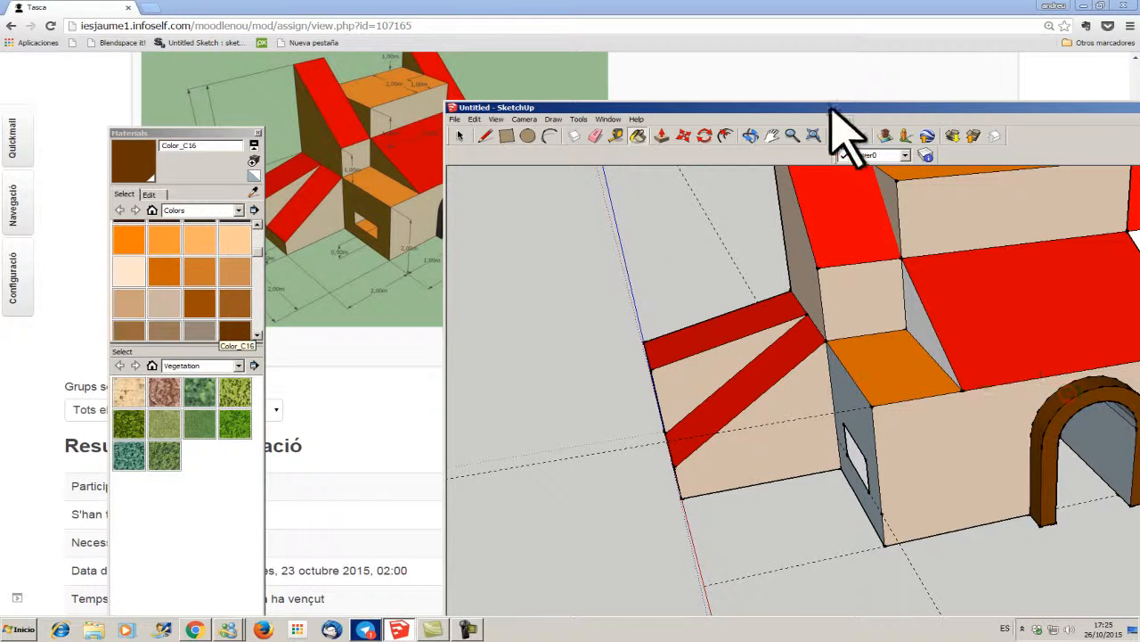
Paint both gables' front walls, the left gable's side, the upper block's front, the front wall, the roof's triangular end and the left wing's walls with Color_C09
mouse_move(833, 107)
mouse_down()
mouse_move(561, 105)
mouse_move(609, 156)
mouse_up()
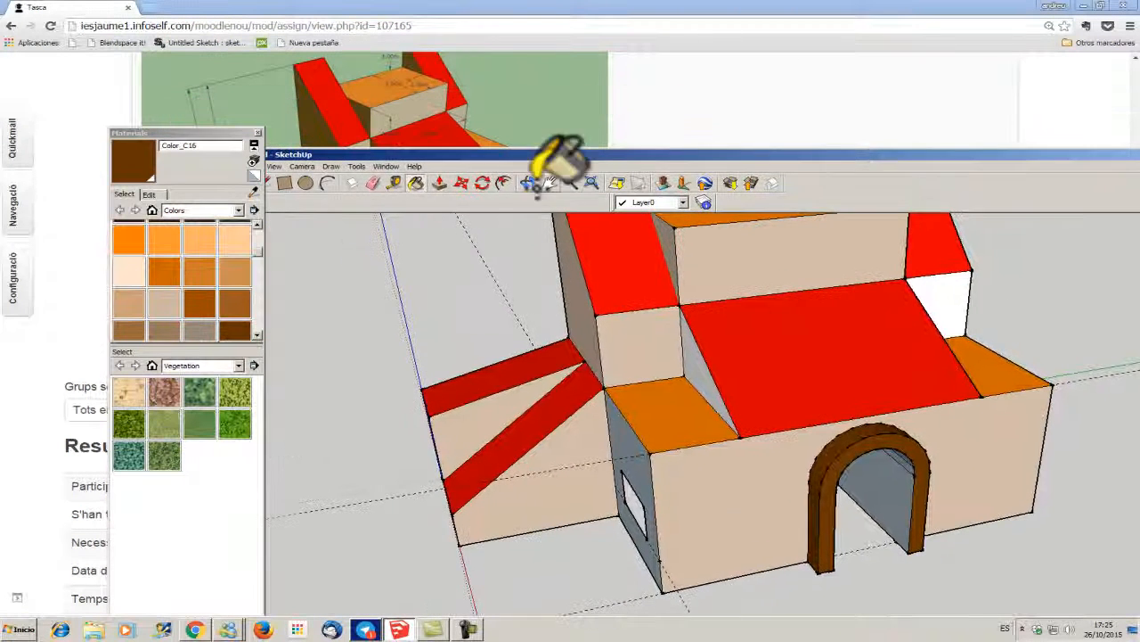
click(130, 303)
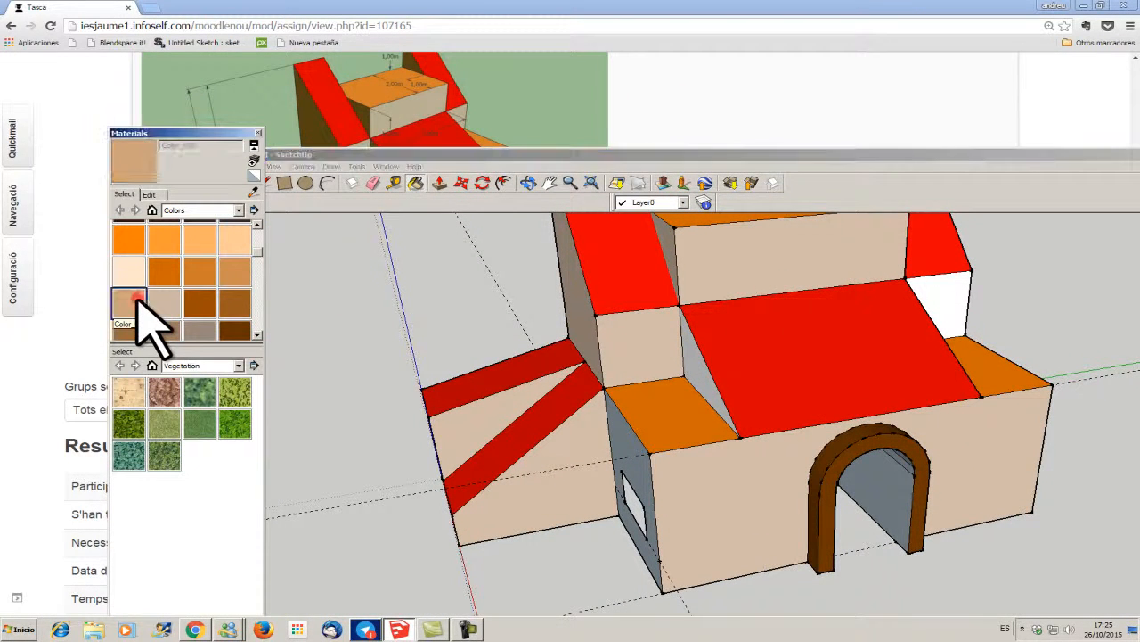
click(952, 305)
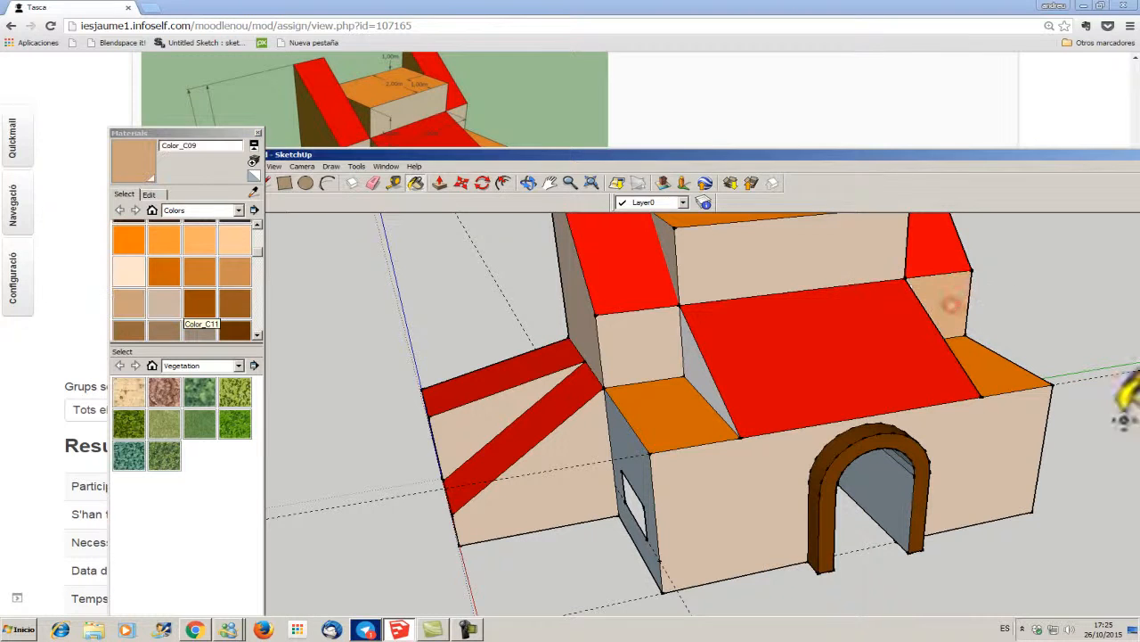
click(617, 335)
click(743, 283)
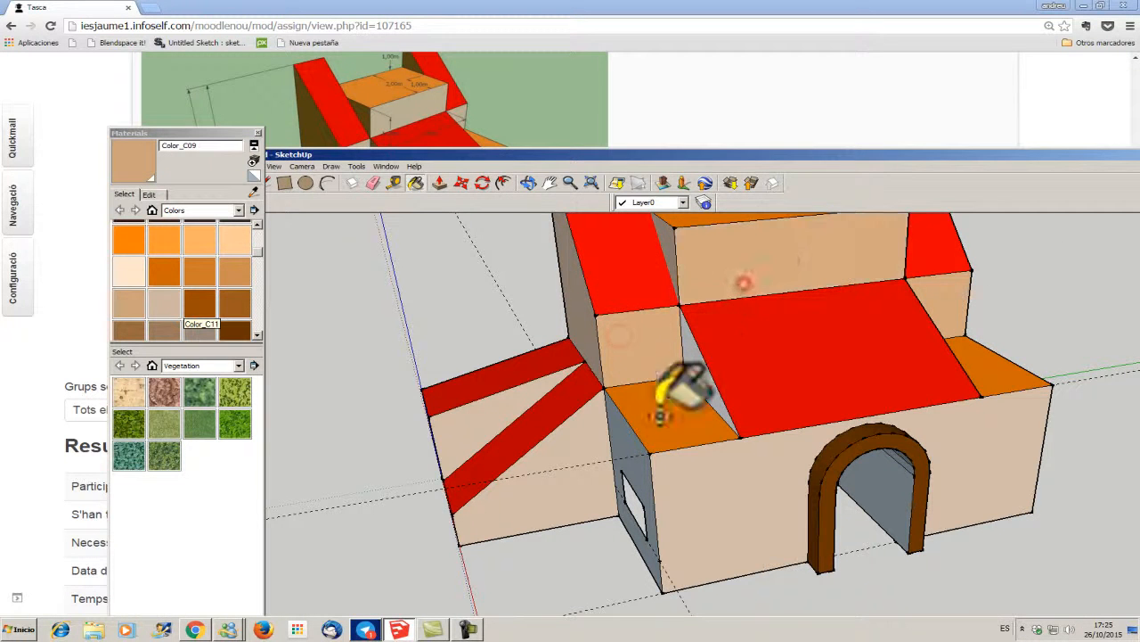
click(690, 517)
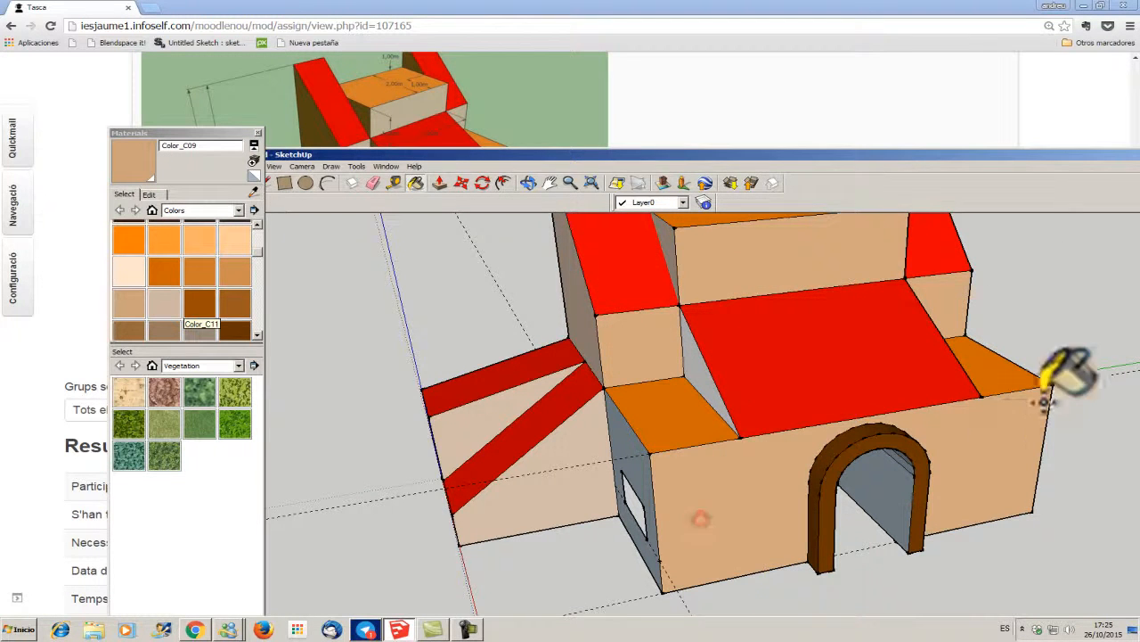
click(702, 375)
click(580, 317)
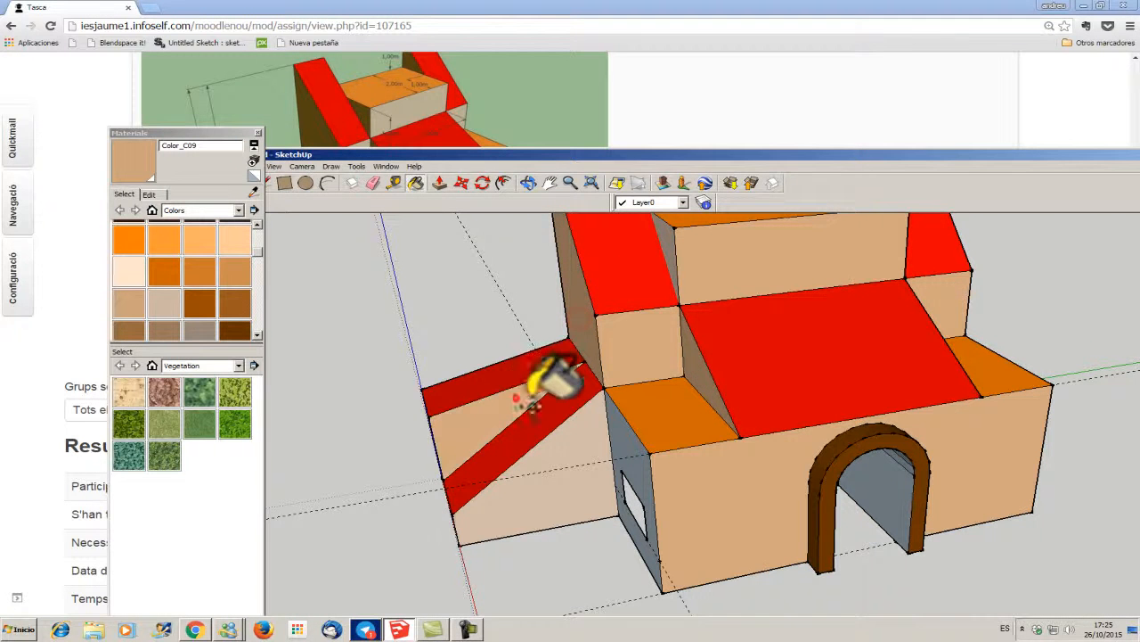
click(570, 457)
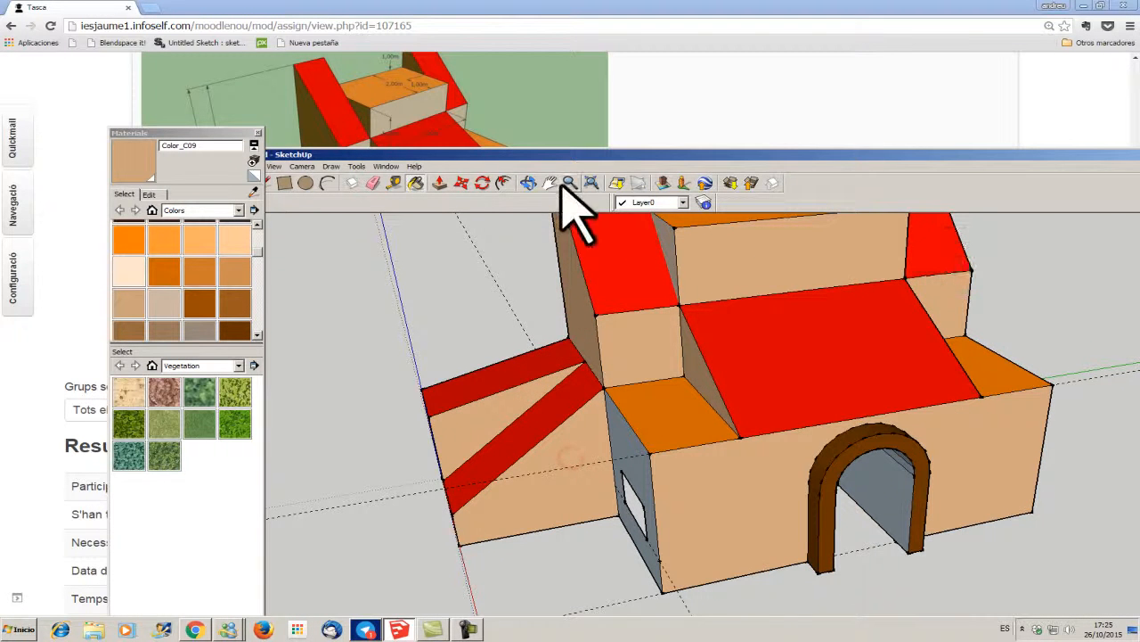
Paint the inner surface of the arched doorway passage with Color_C09
click(528, 182)
drag(1082, 458, 797, 368)
drag(1039, 555, 937, 542)
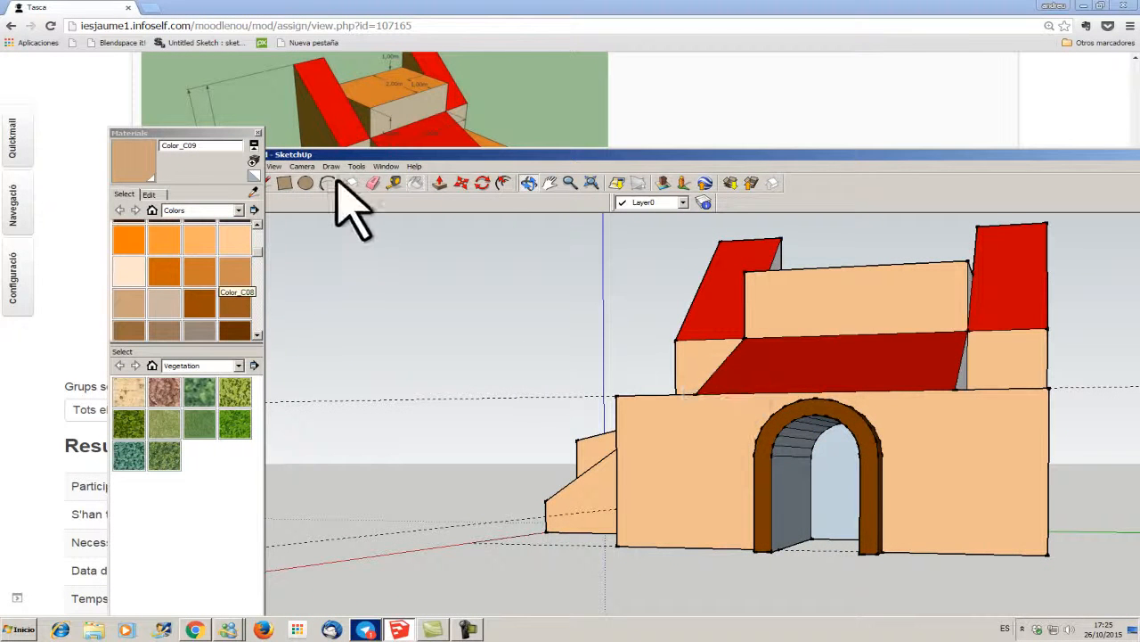
click(415, 182)
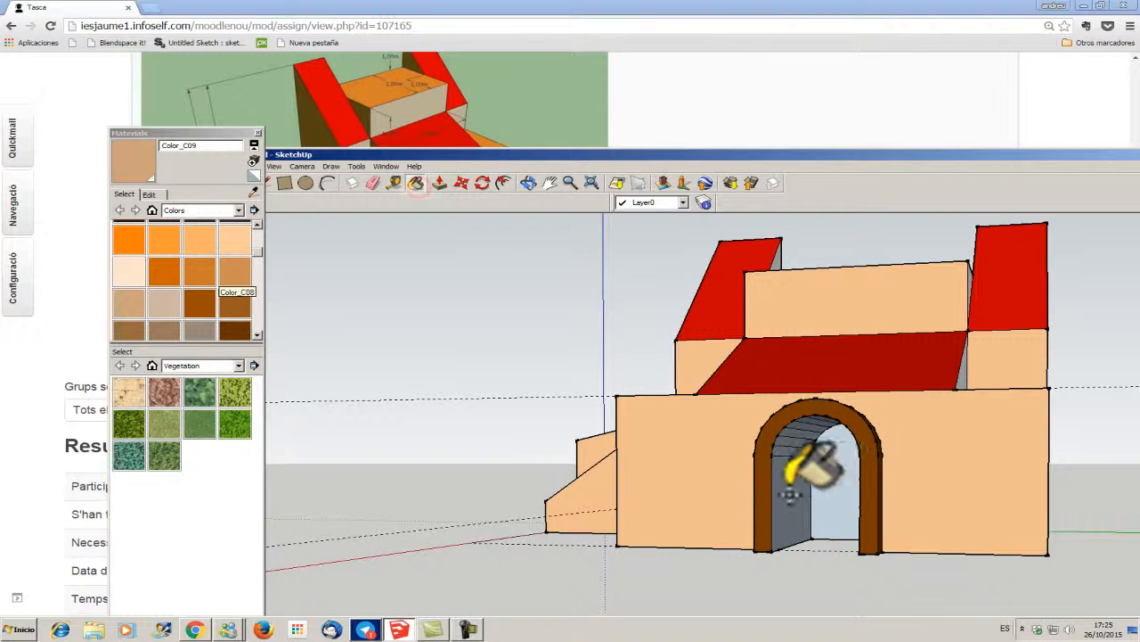
click(782, 458)
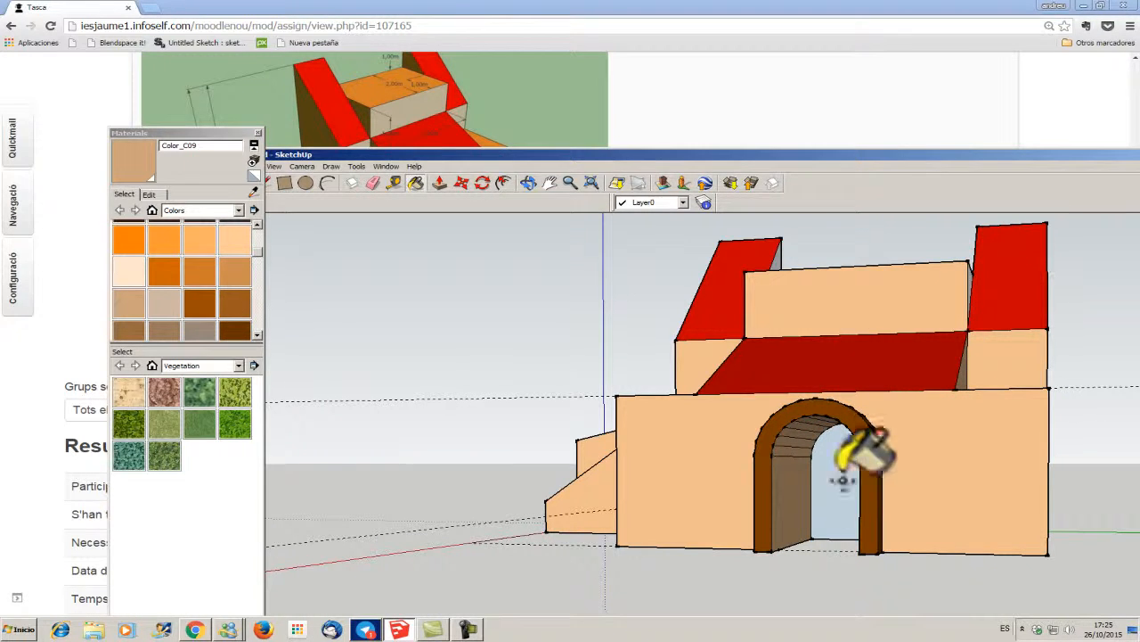
Delete the horizontal edge dividing the base block's right side wall from the right gable's wall above it
click(529, 182)
drag(1005, 458, 522, 471)
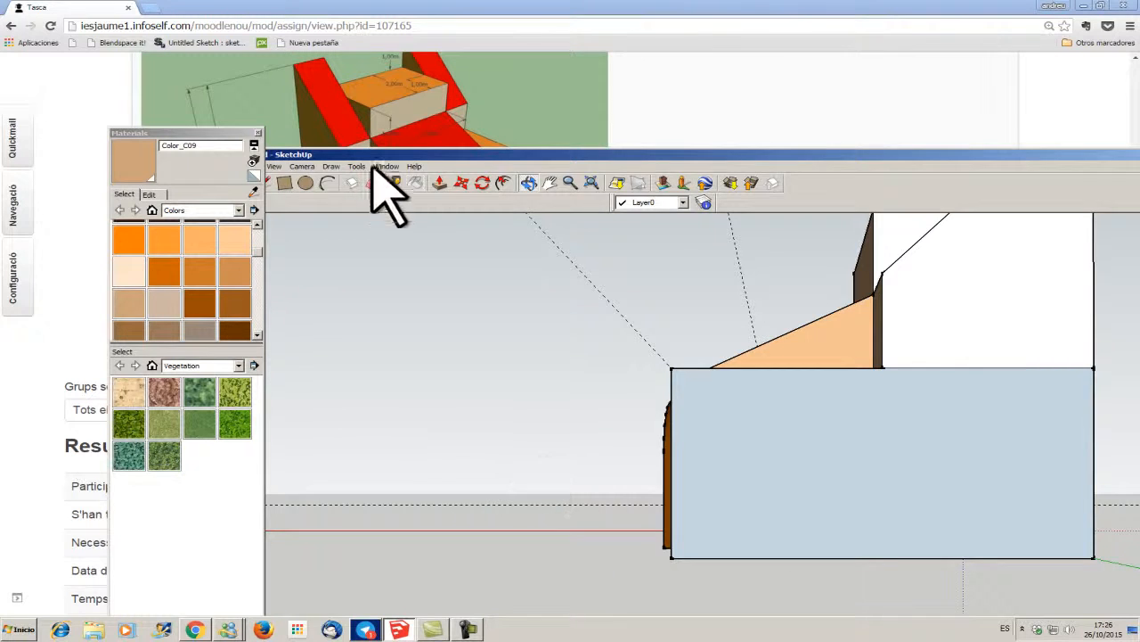
drag(404, 158, 586, 179)
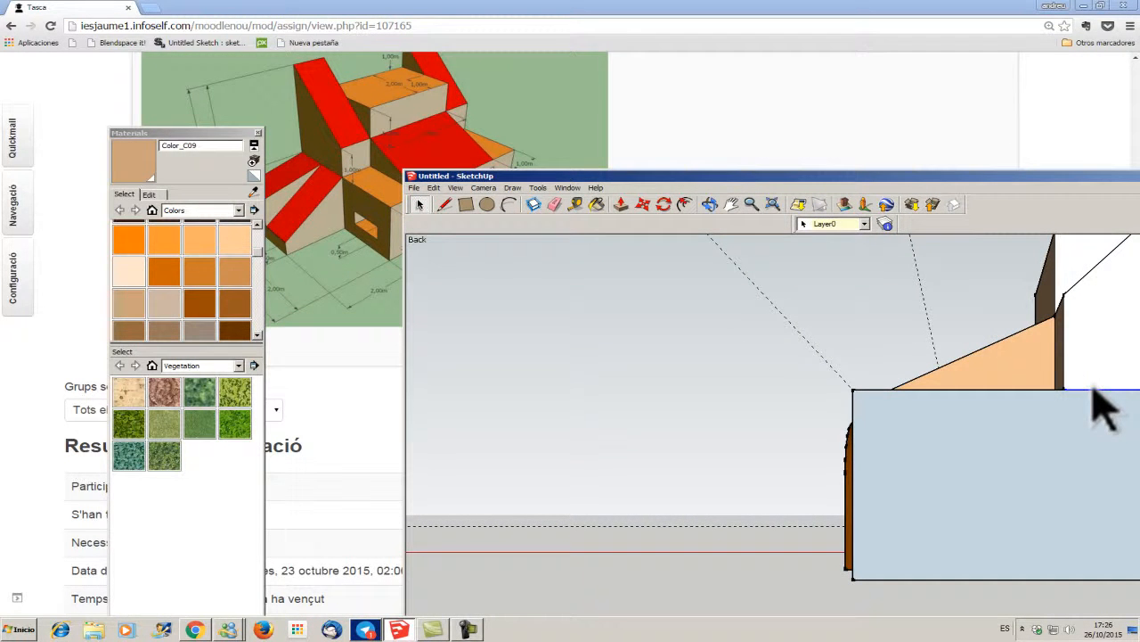
key(Delete)
click(730, 205)
drag(1030, 471, 758, 539)
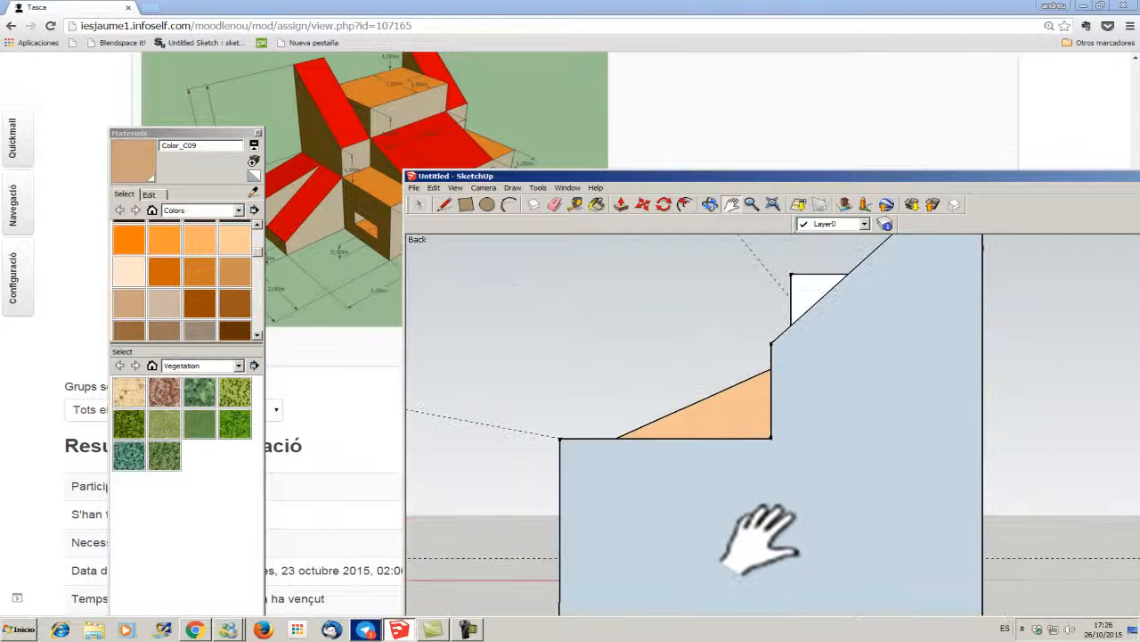
scroll(824, 493, down, 2)
drag(918, 497, 827, 512)
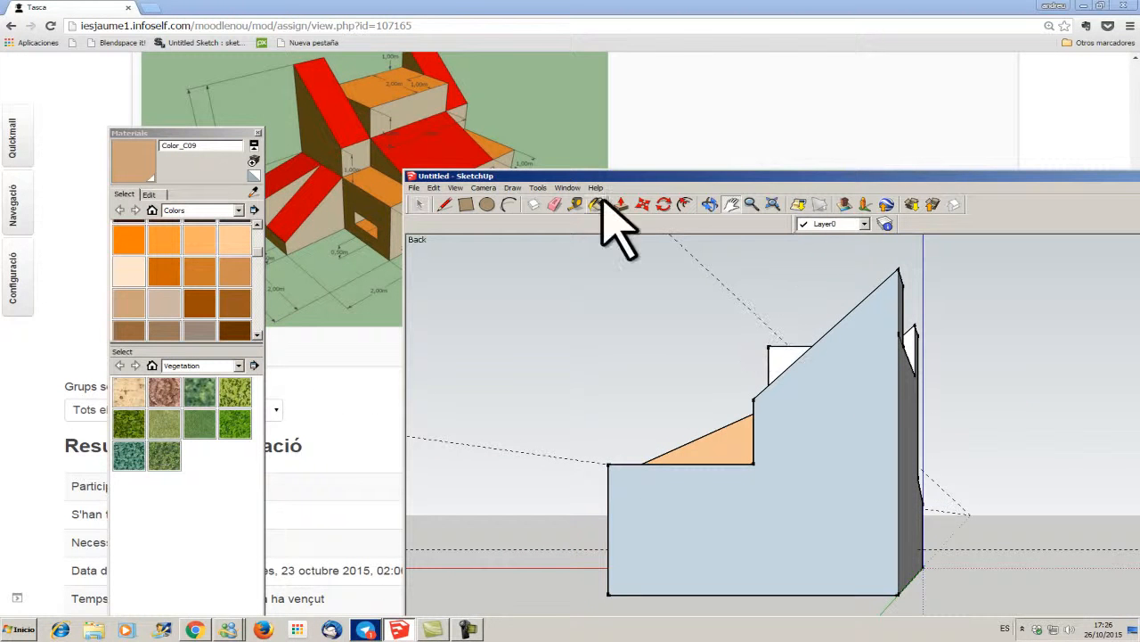
Paint the remaining unpainted inner side wall of the arched doorway passage with Color_C09
click(711, 204)
drag(615, 517, 1125, 484)
drag(954, 569, 919, 595)
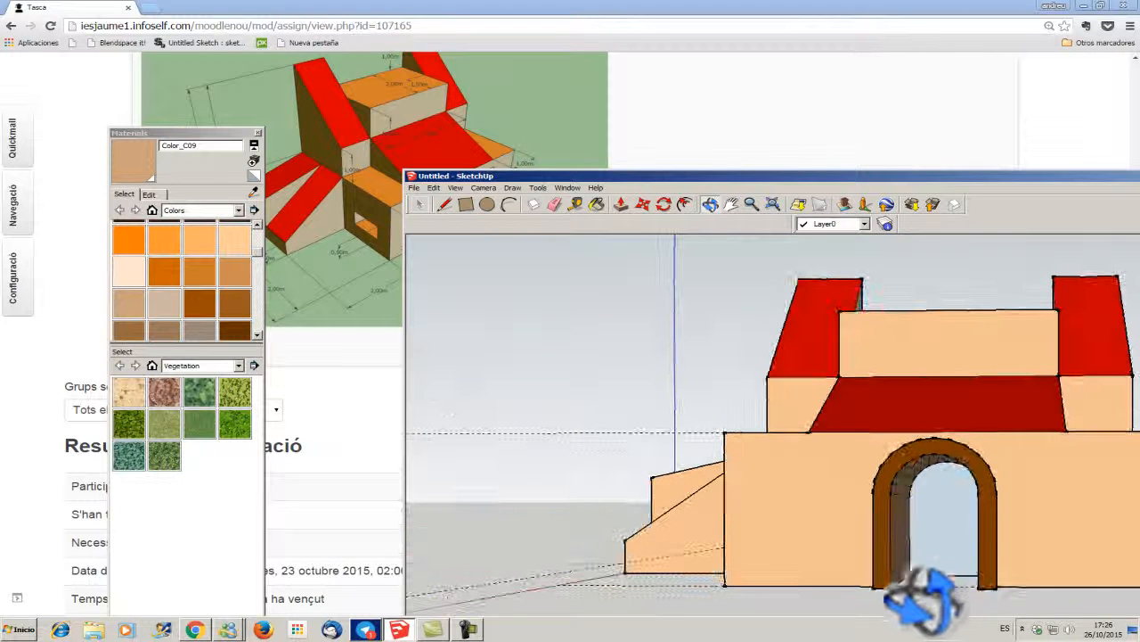
click(597, 205)
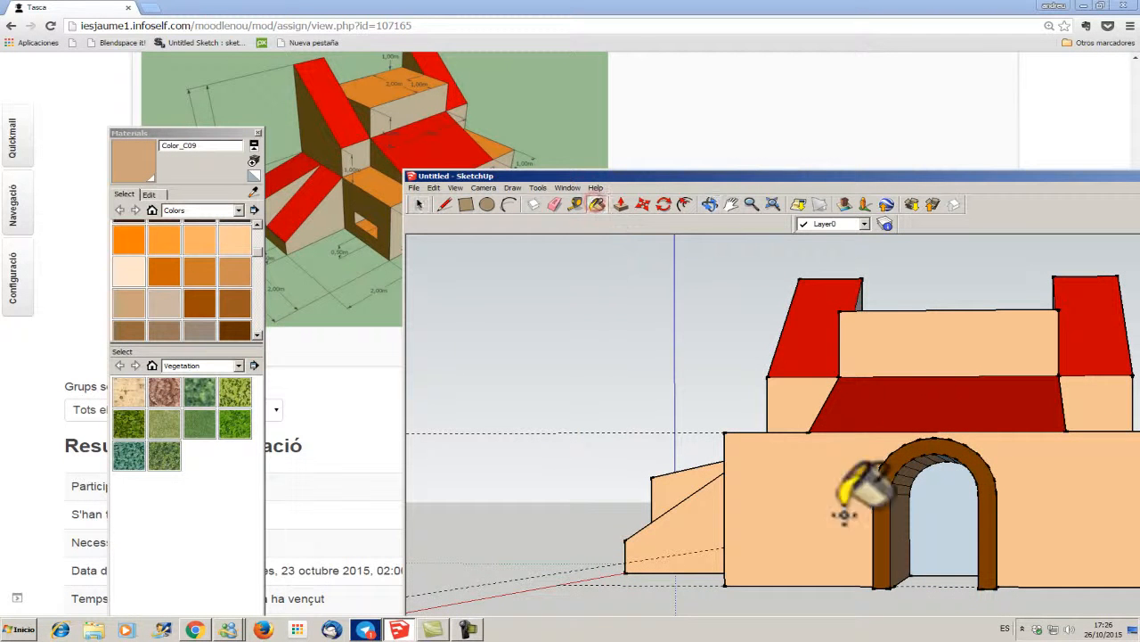
click(710, 205)
drag(755, 463, 891, 509)
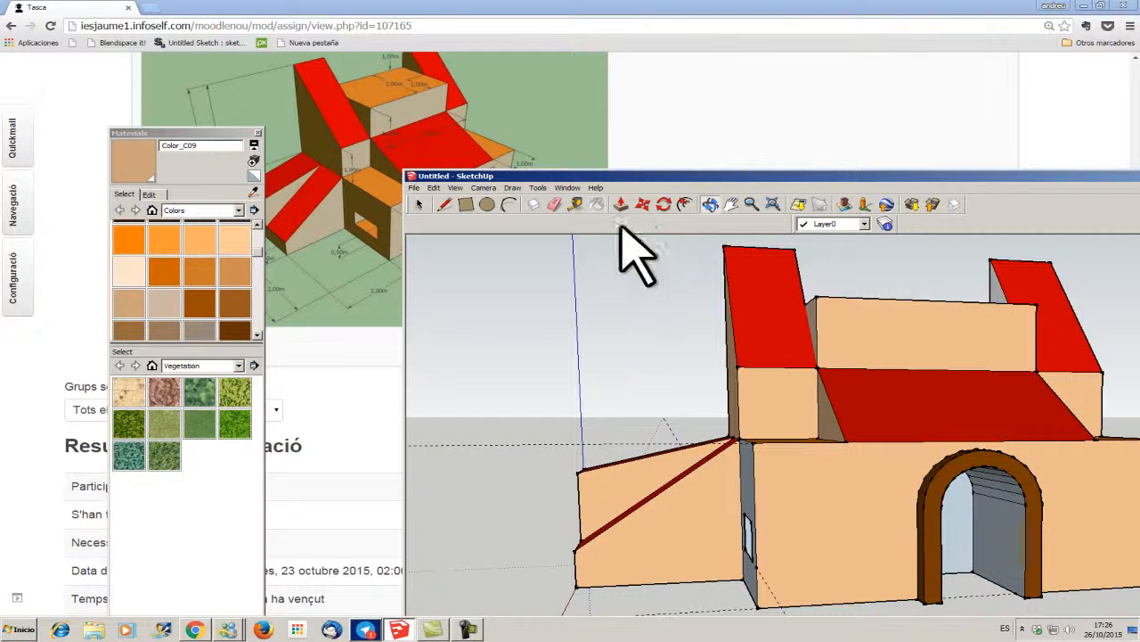
click(597, 204)
click(1007, 547)
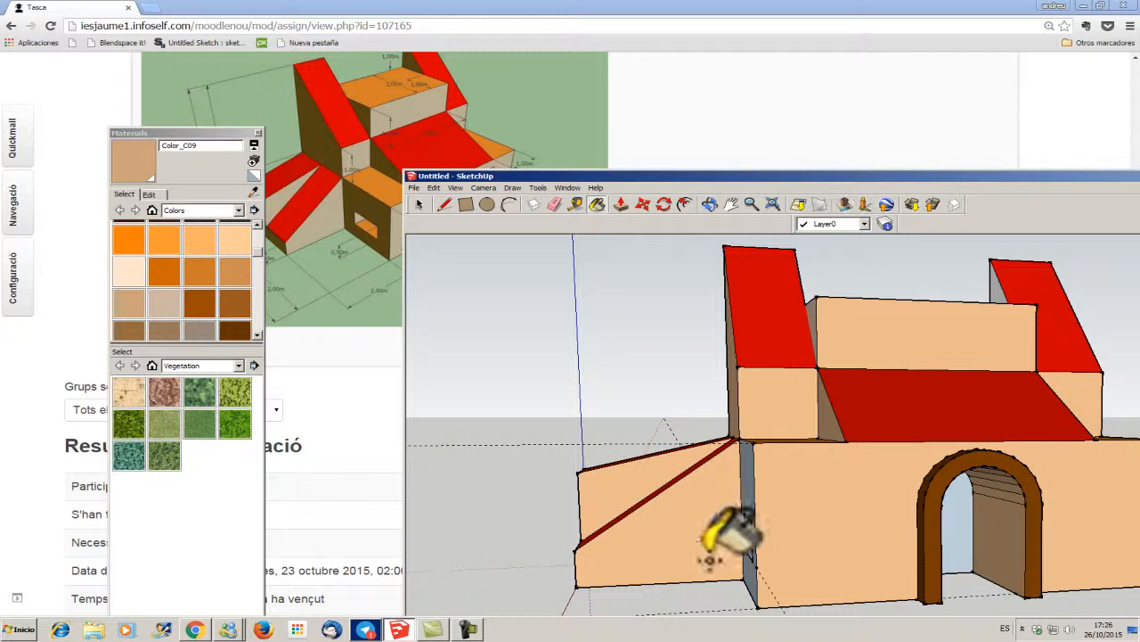
Paint the side wall with the window, the left wing's outer end wall and the far gable's inner side with Color_C09
scroll(747, 481, down, 5)
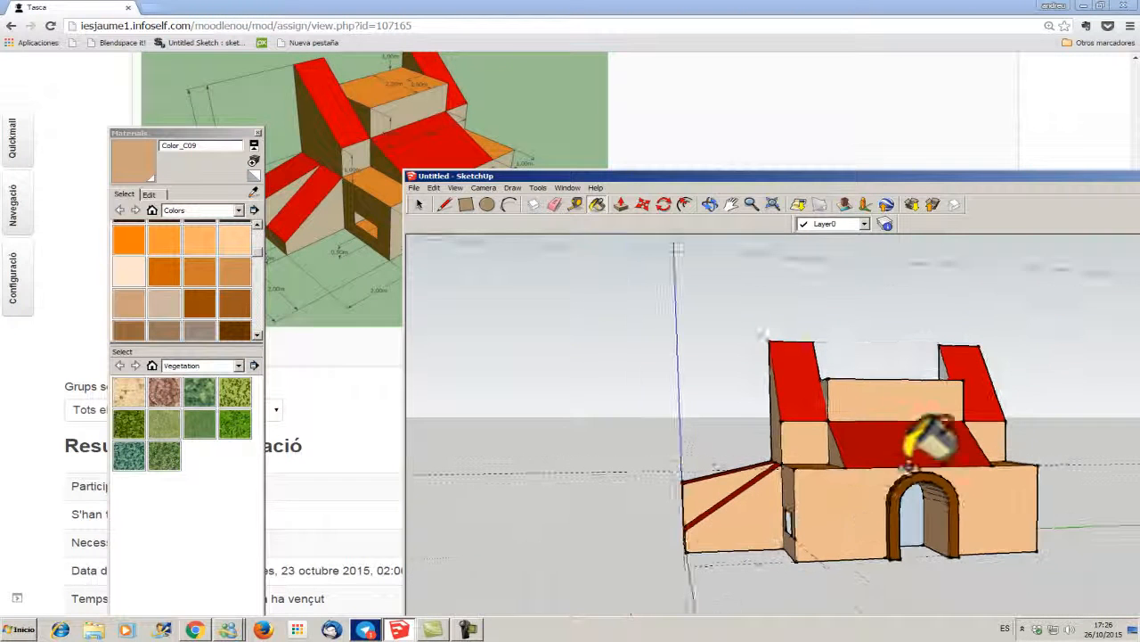
mouse_move(955, 181)
mouse_down()
mouse_move(758, 235)
mouse_move(656, 131)
mouse_up()
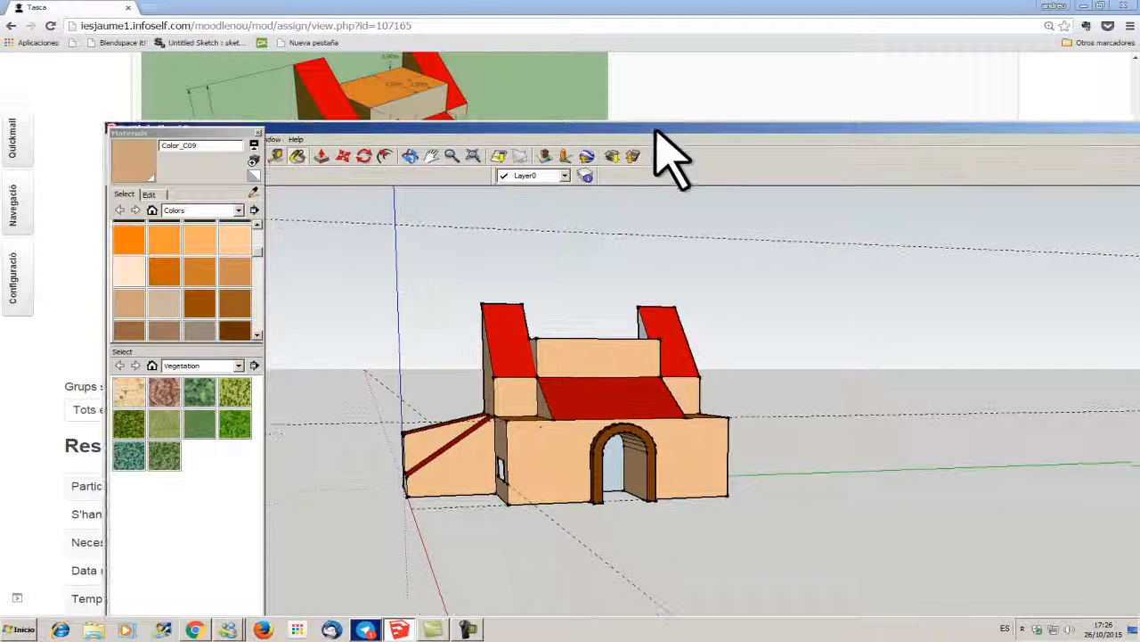
click(409, 156)
mouse_move(453, 217)
mouse_down()
mouse_move(700, 517)
mouse_move(824, 539)
mouse_up()
mouse_move(535, 547)
mouse_down()
mouse_move(593, 585)
mouse_move(565, 552)
mouse_up()
click(298, 156)
click(397, 494)
click(551, 306)
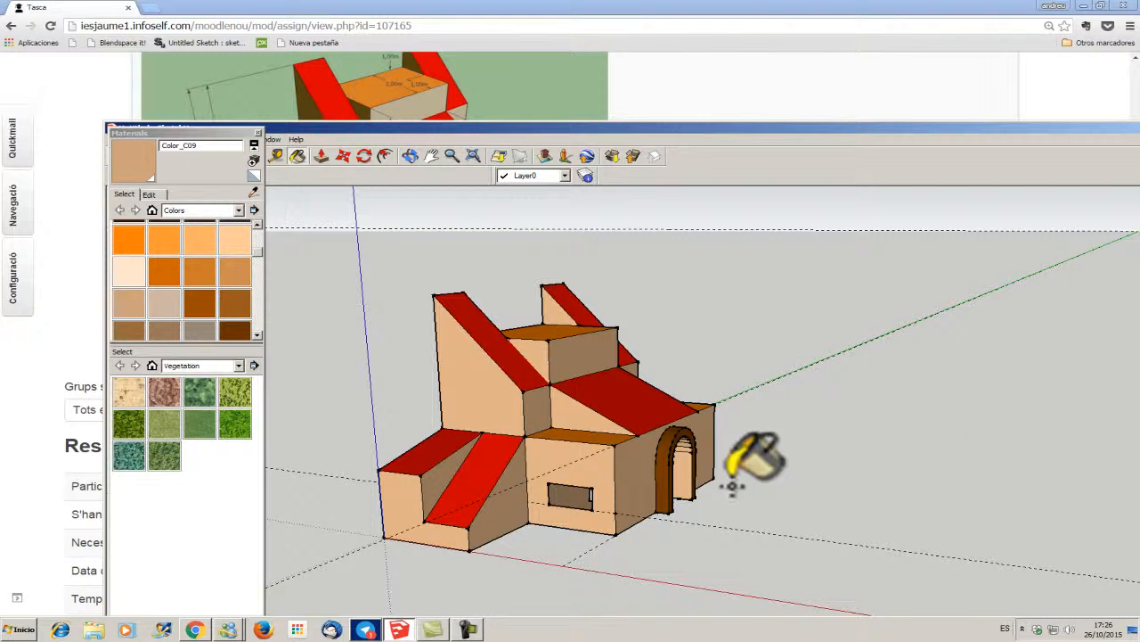
Move the model window and the Materials window apart, and delete the construction guides crossing the house
scroll(728, 501, down, 1)
scroll(693, 537, up, 3)
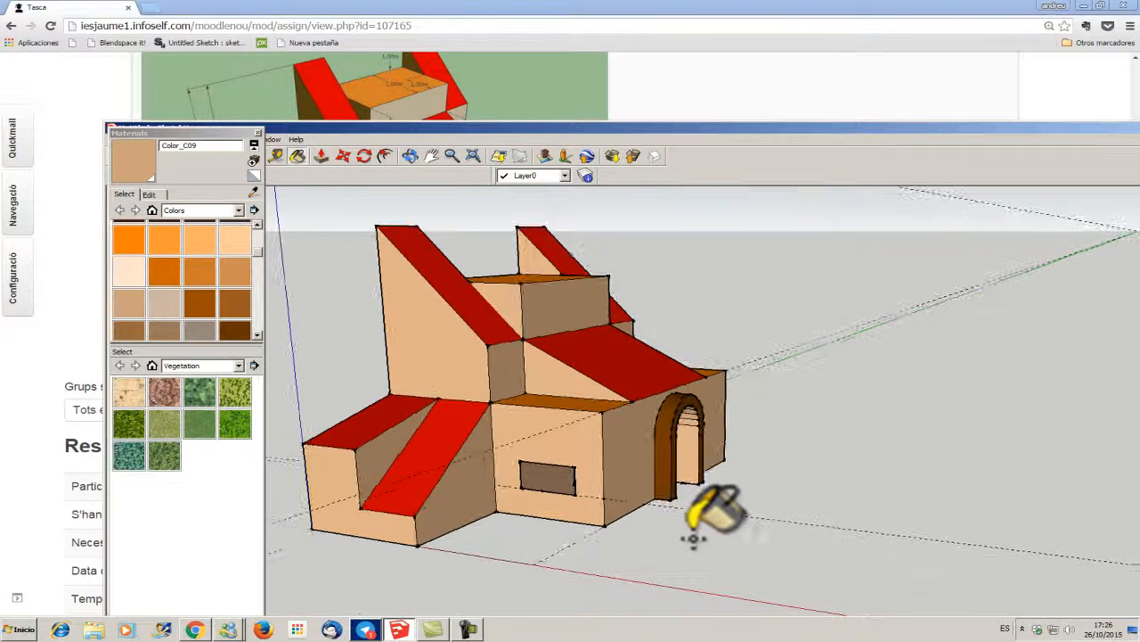
scroll(699, 517, down, 1)
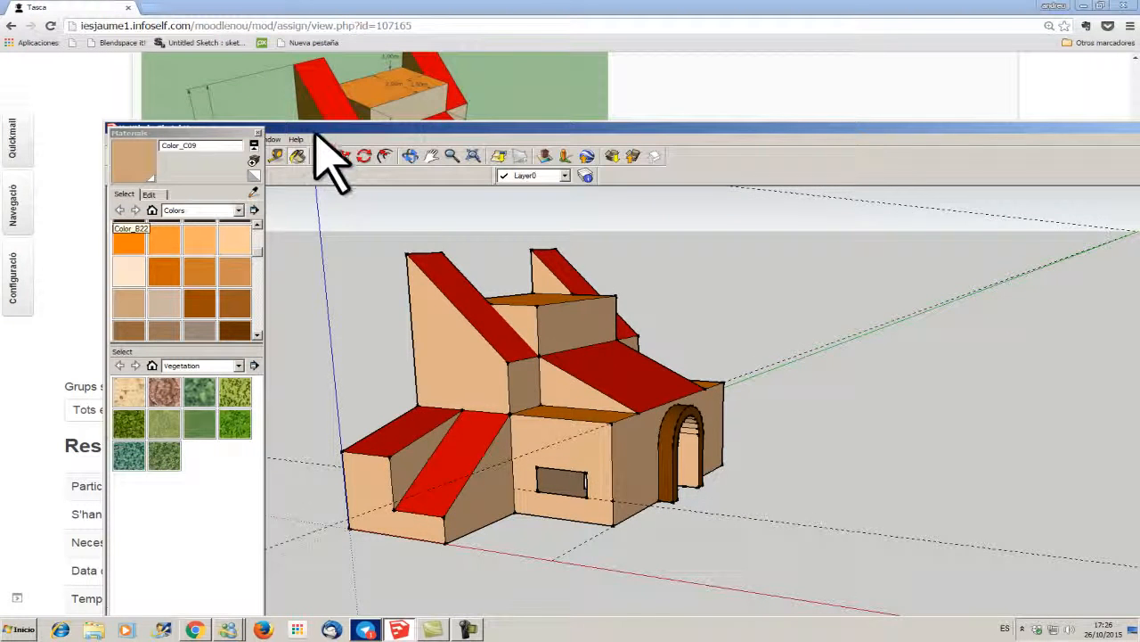
drag(330, 129, 428, 101)
drag(229, 136, 163, 165)
click(216, 129)
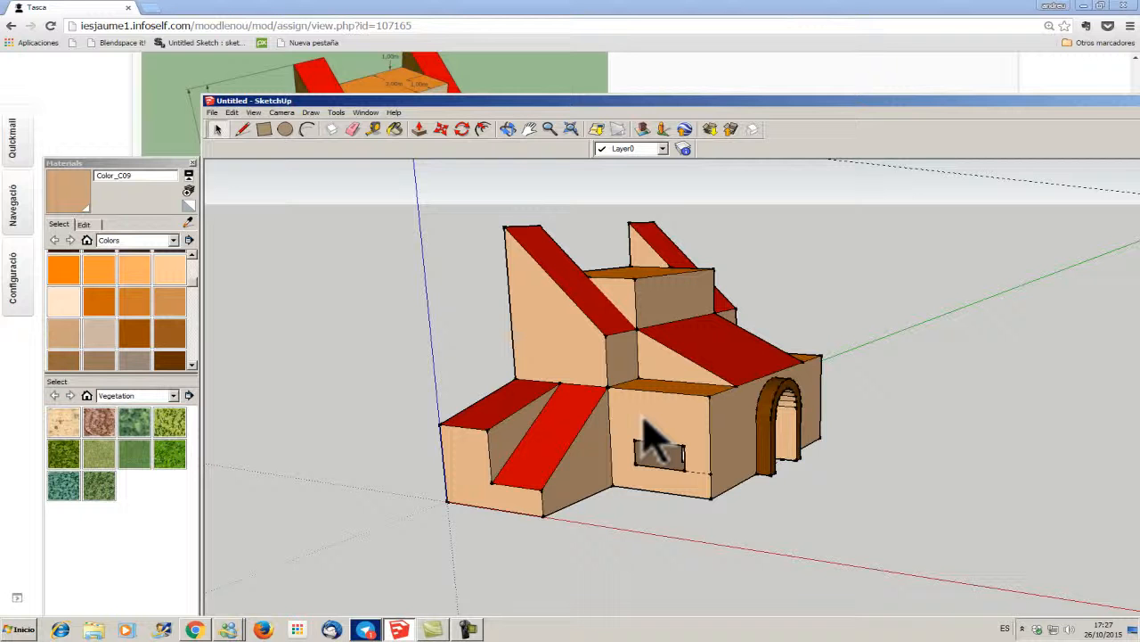
click(470, 629)
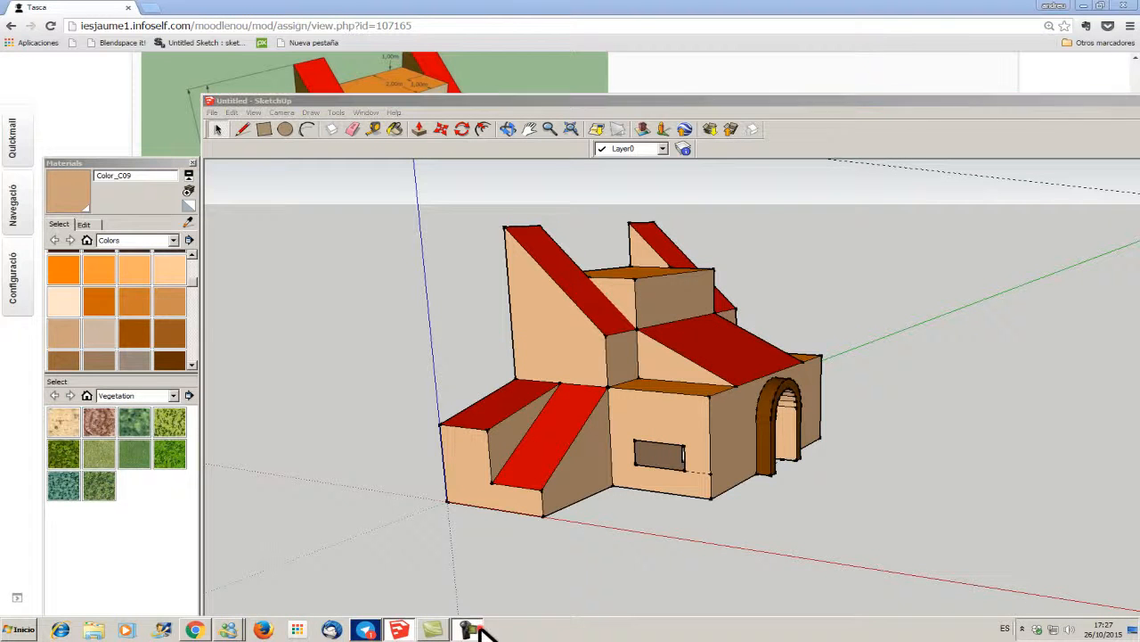